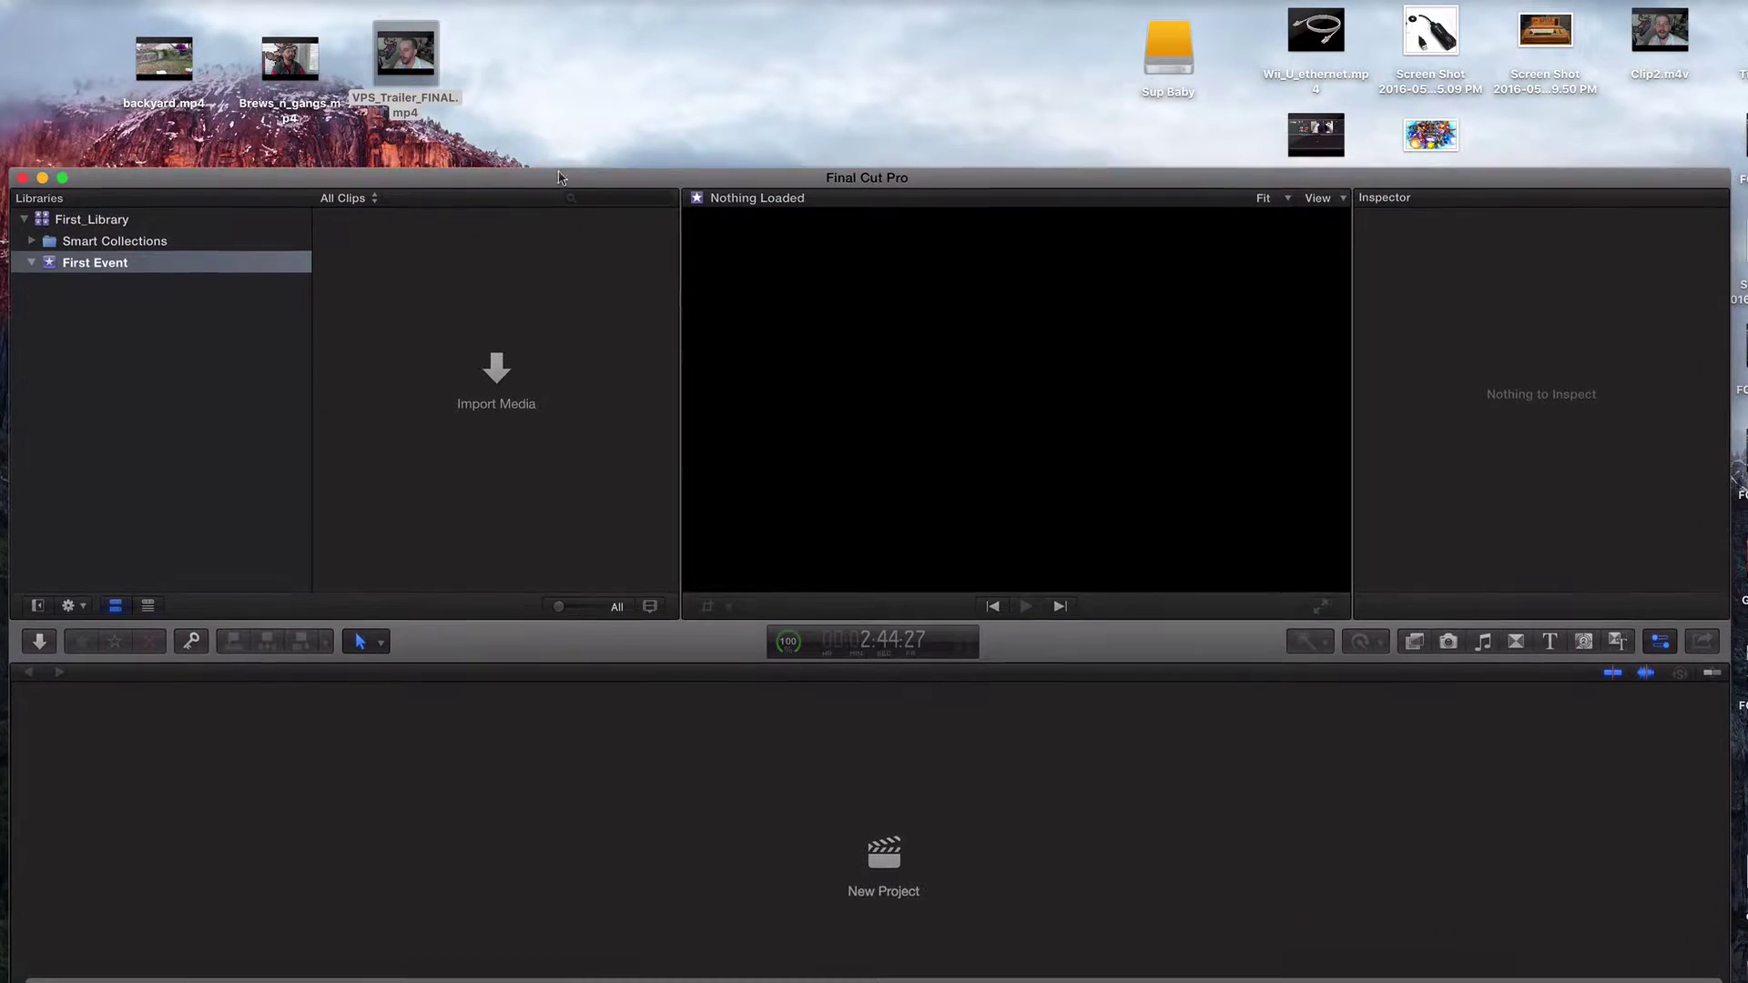
Step: Reposition the Final Cut Pro window to uncover the three movie clips on the desktop
drag(563, 170, 558, 165)
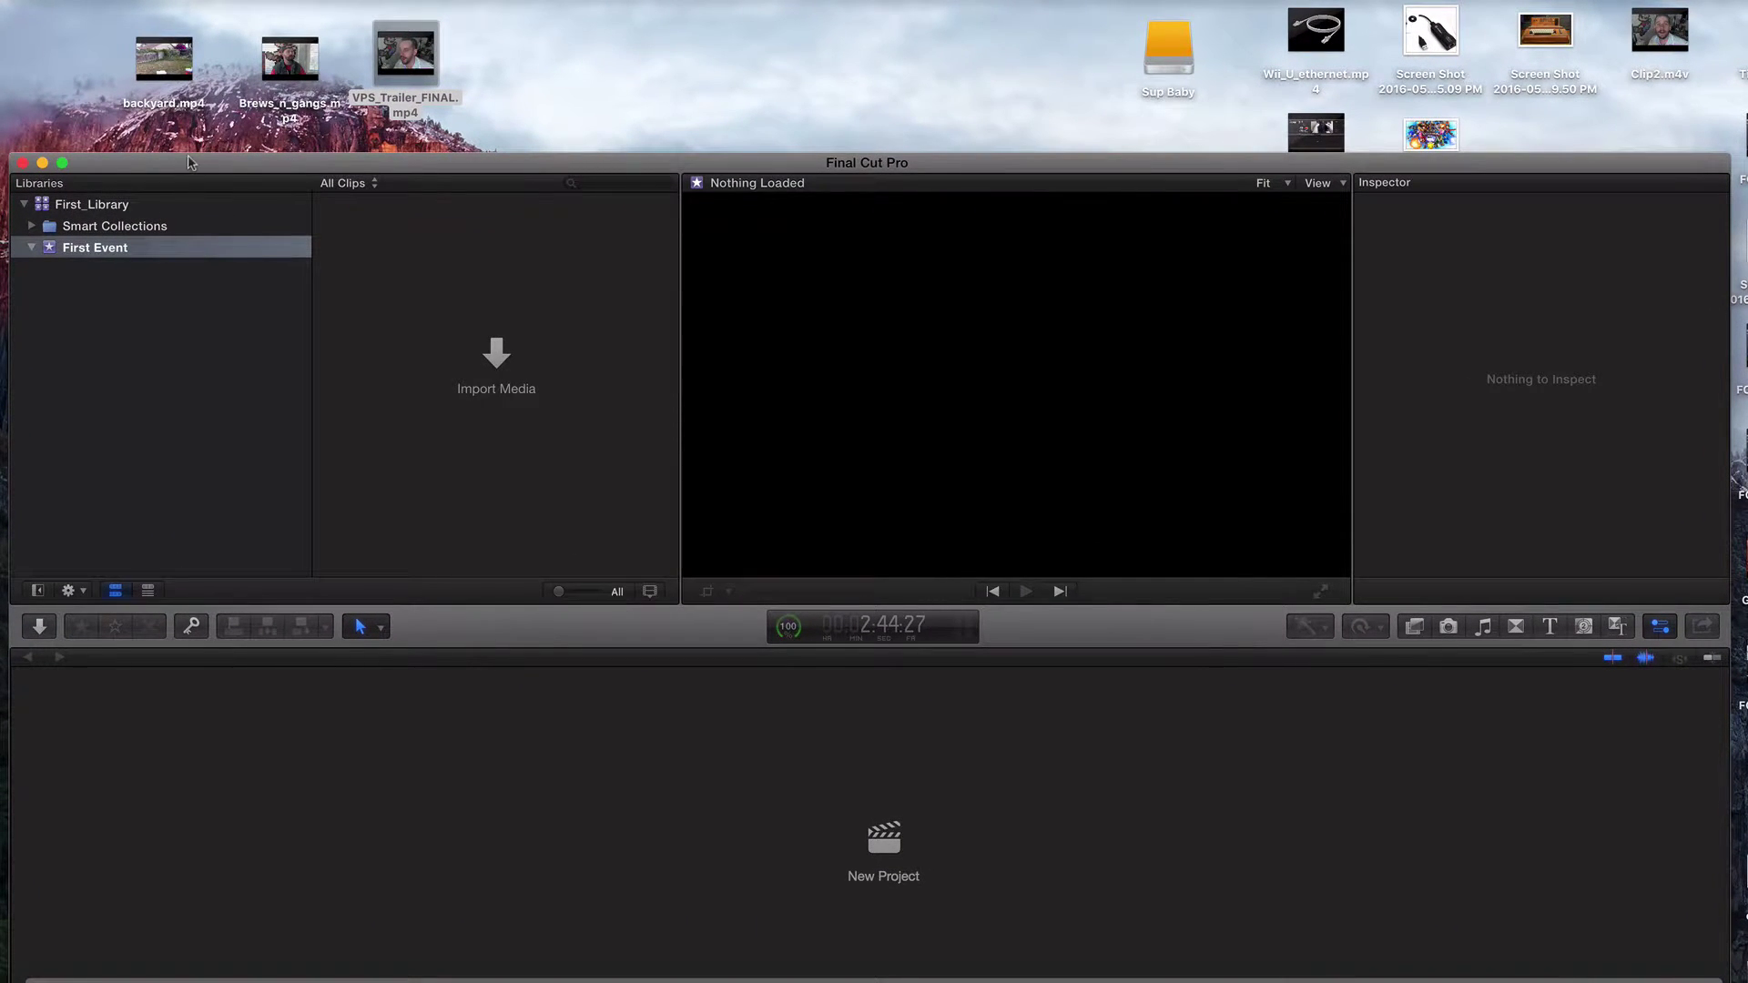
drag(191, 164, 188, 152)
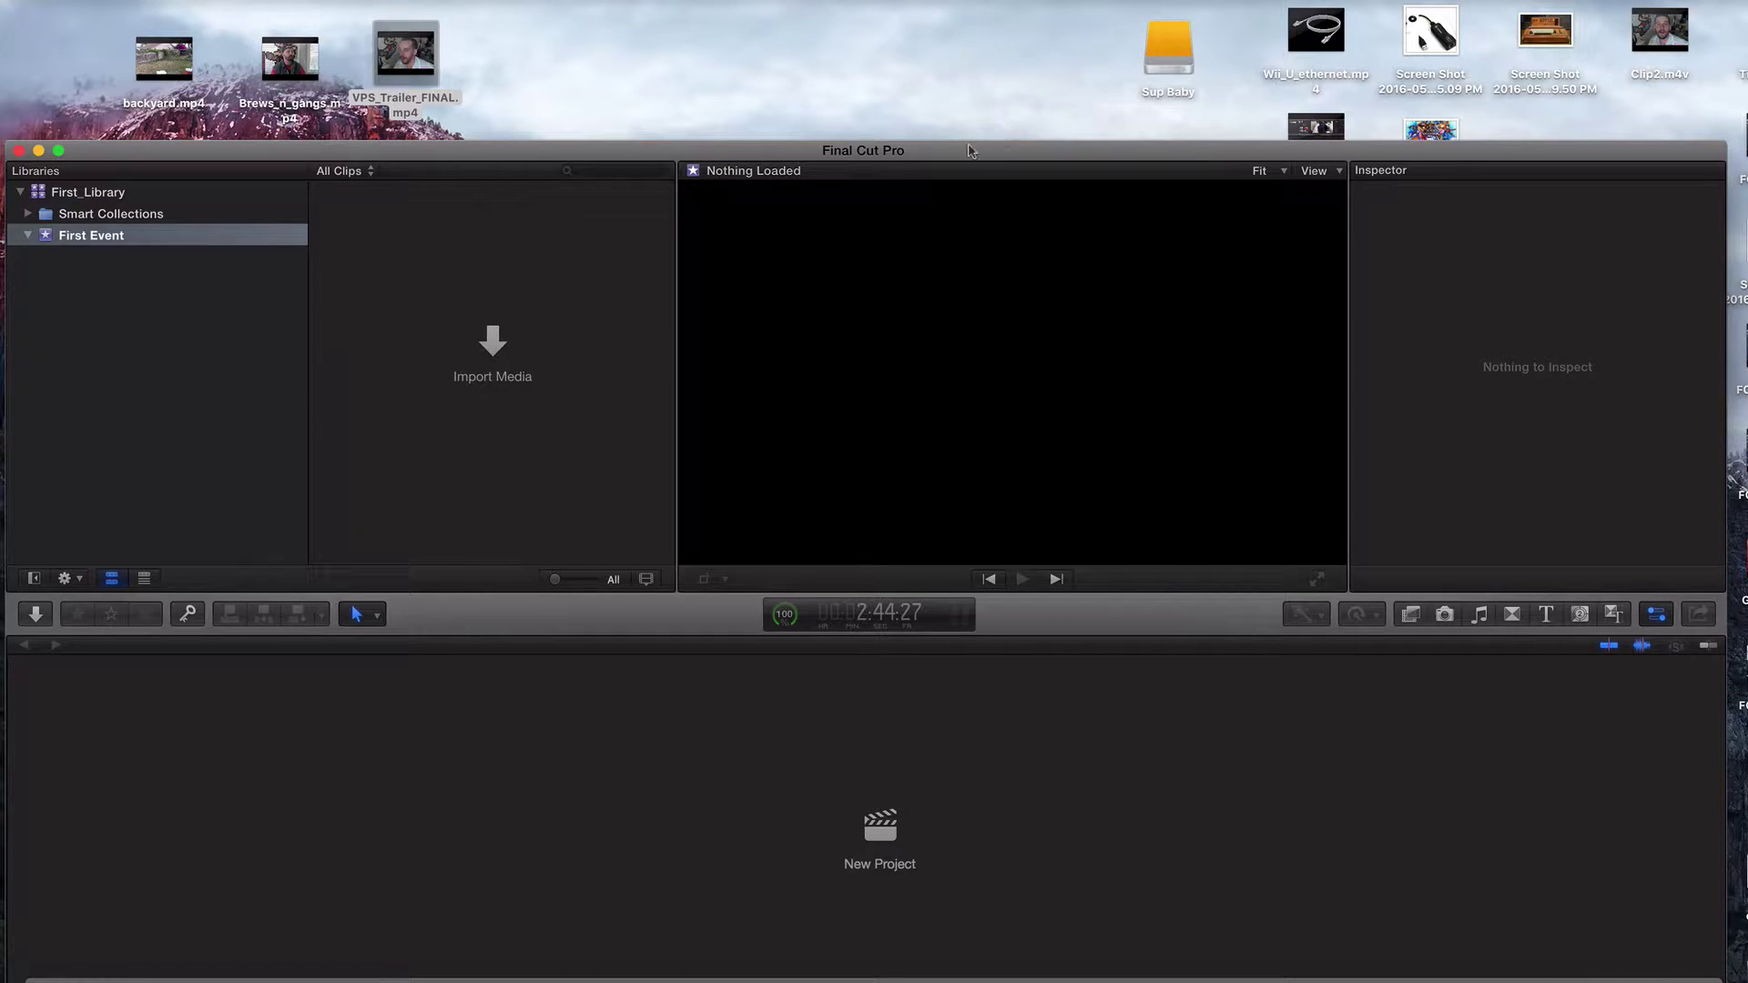
mouse_move(933, 155)
mouse_down()
mouse_move(901, 223)
mouse_move(925, 181)
mouse_up()
click(654, 129)
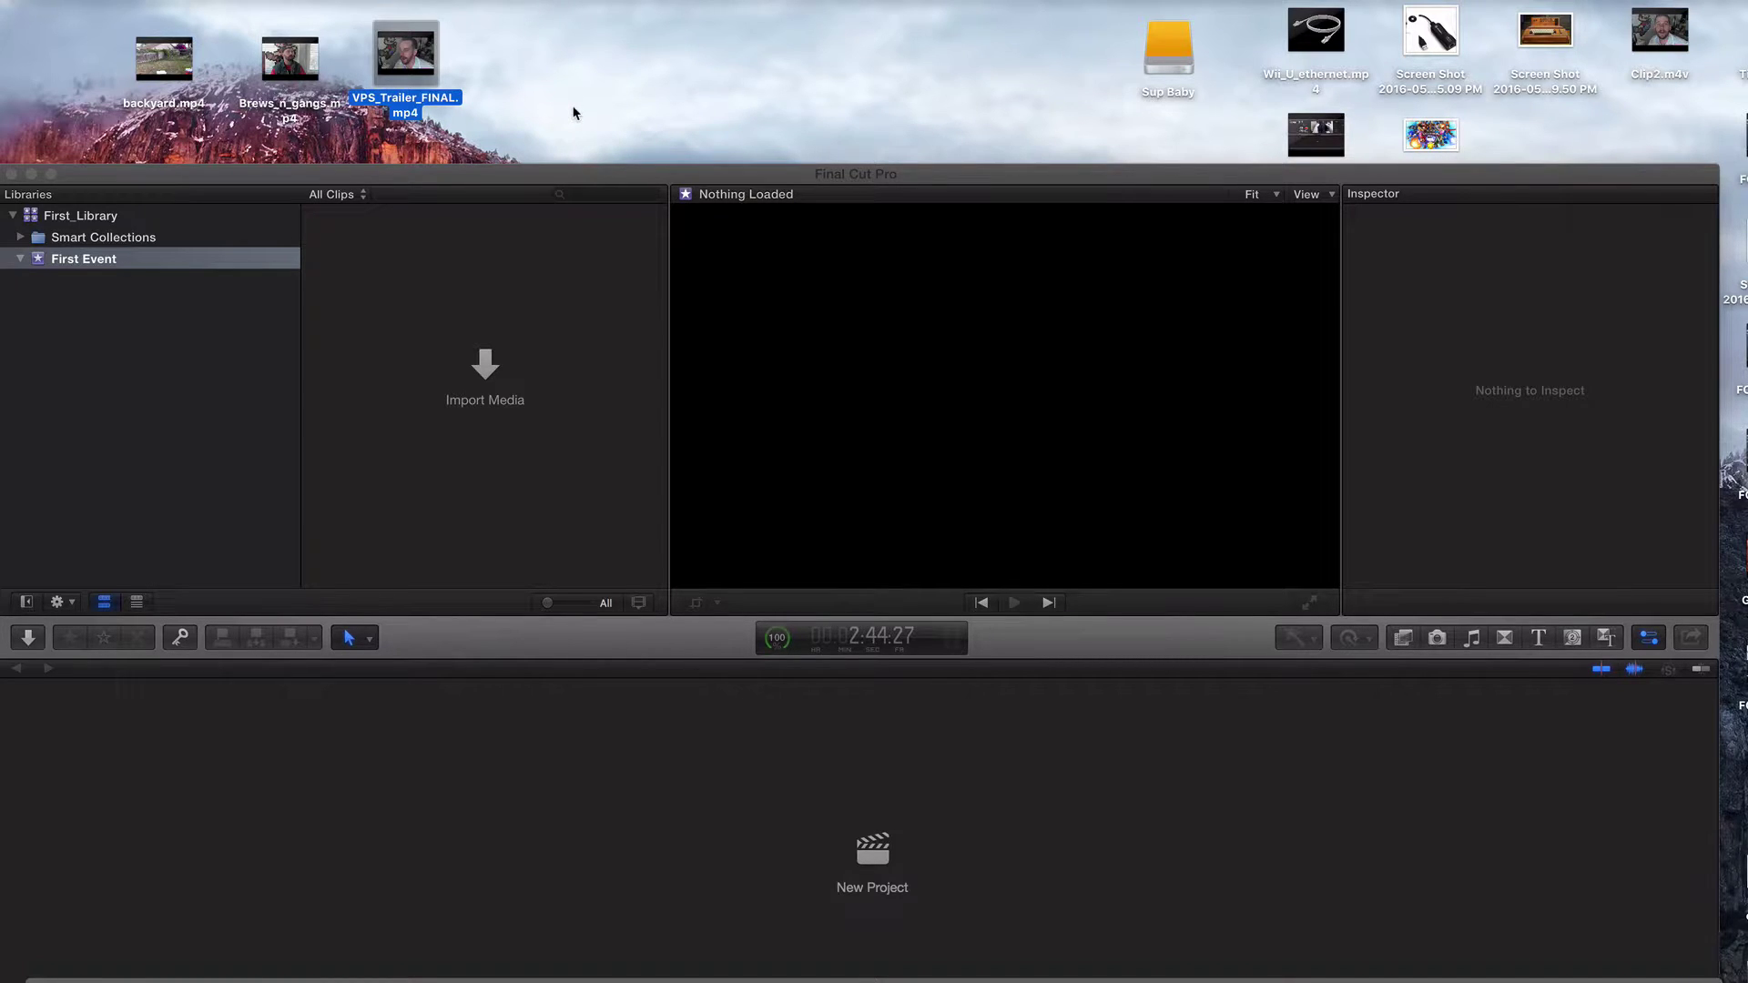
click(537, 107)
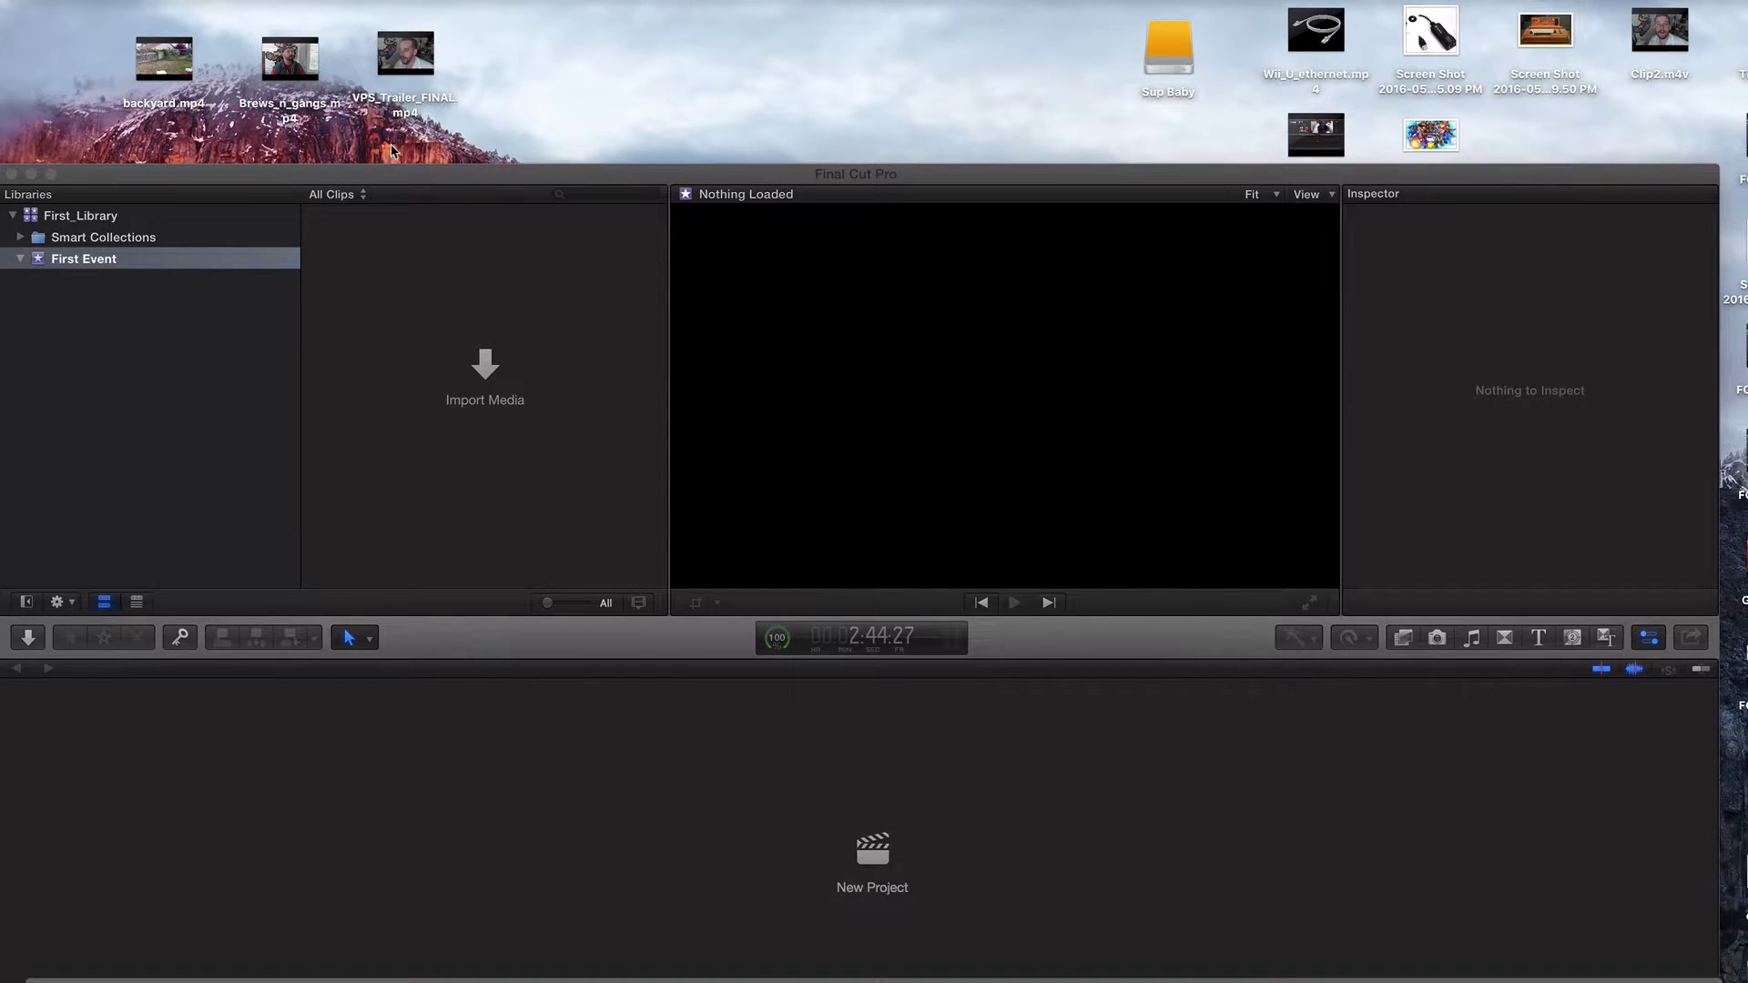
drag(488, 175, 482, 164)
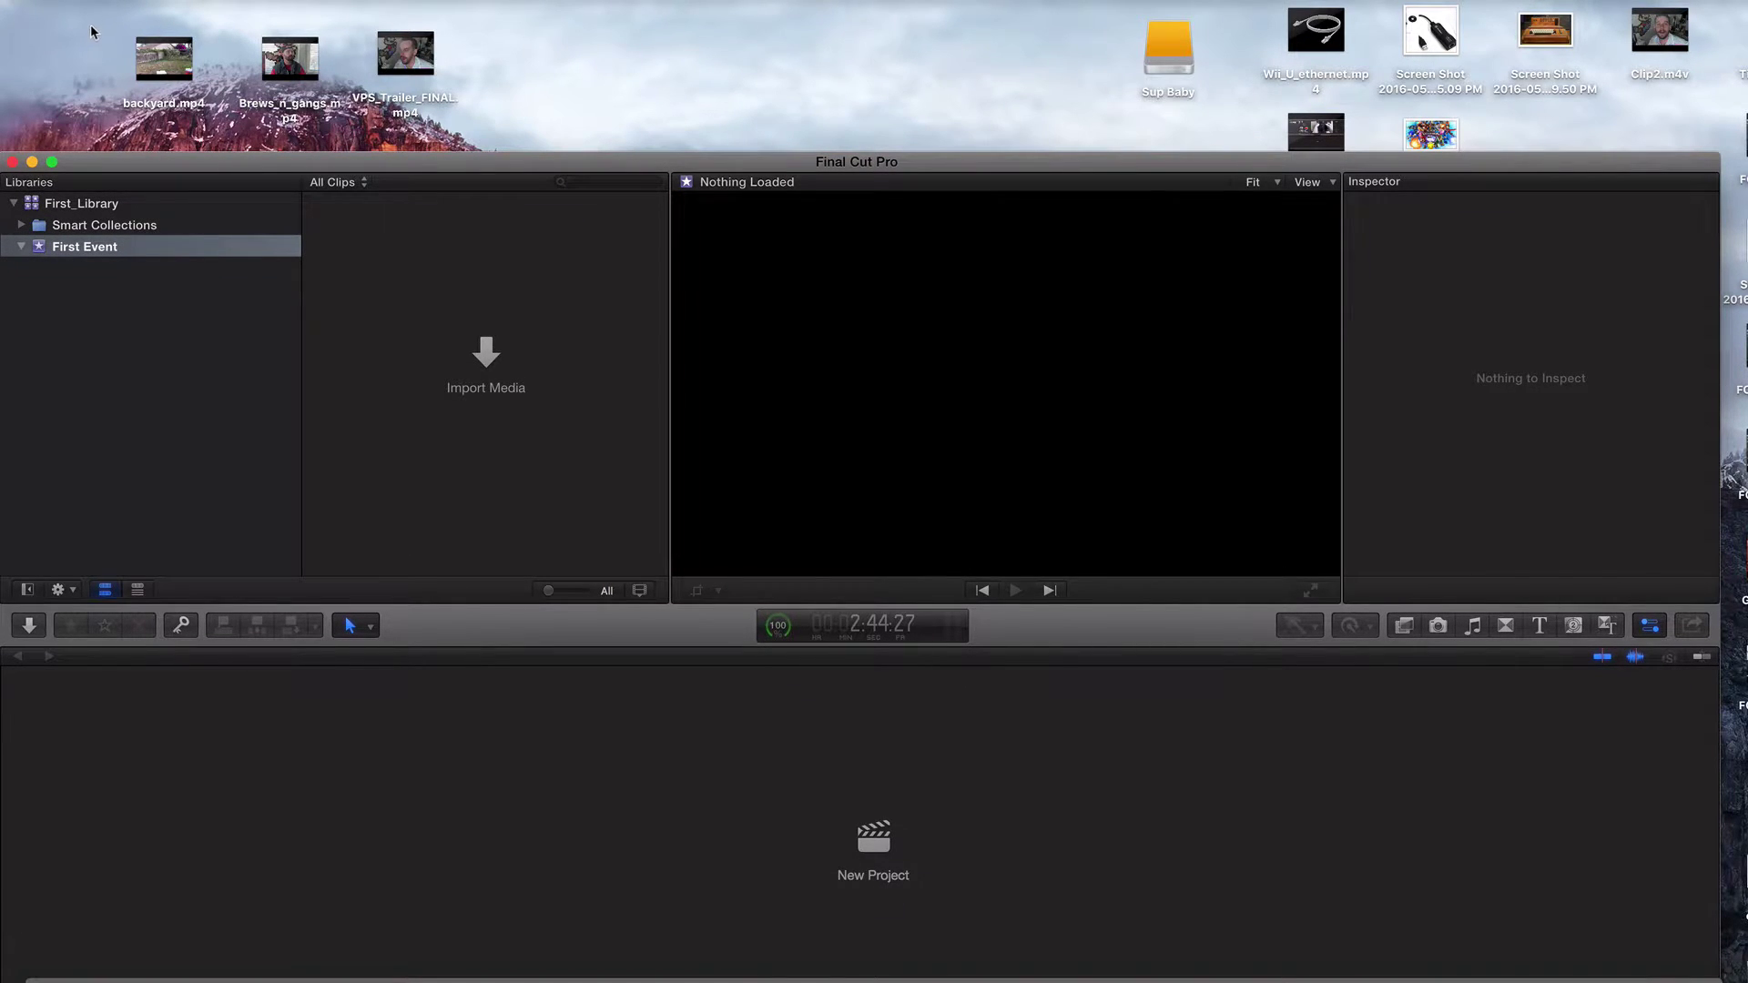
drag(104, 25, 460, 160)
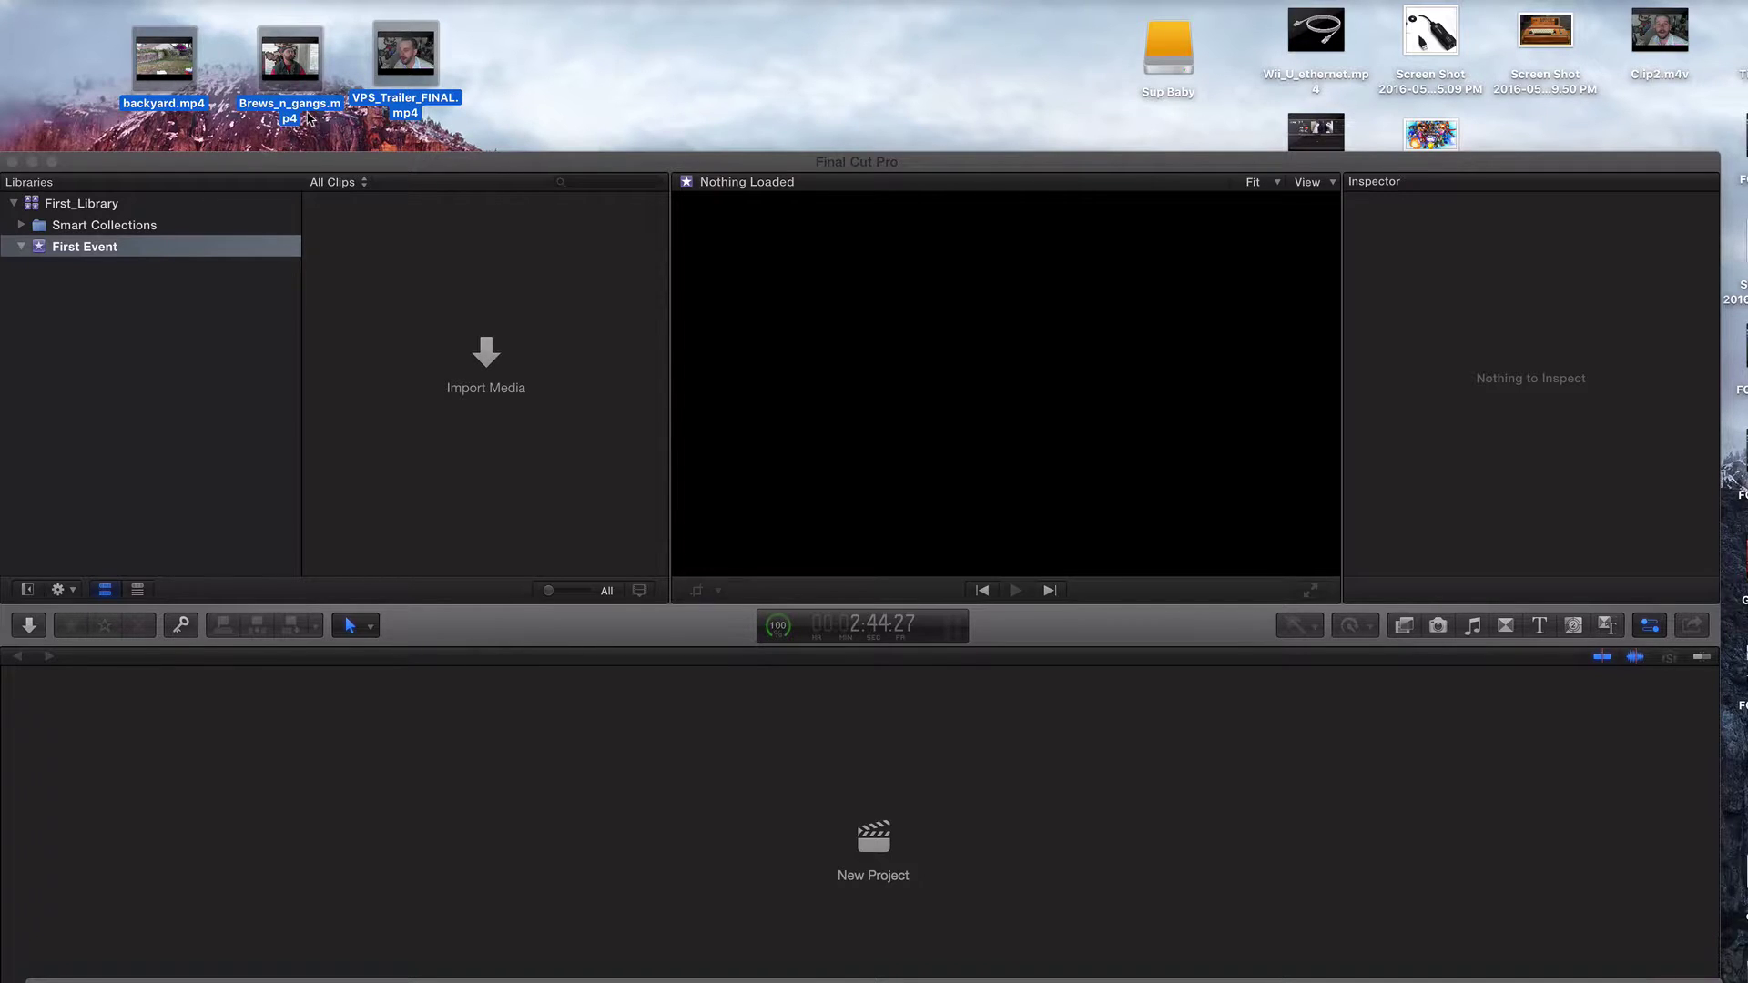
click(357, 120)
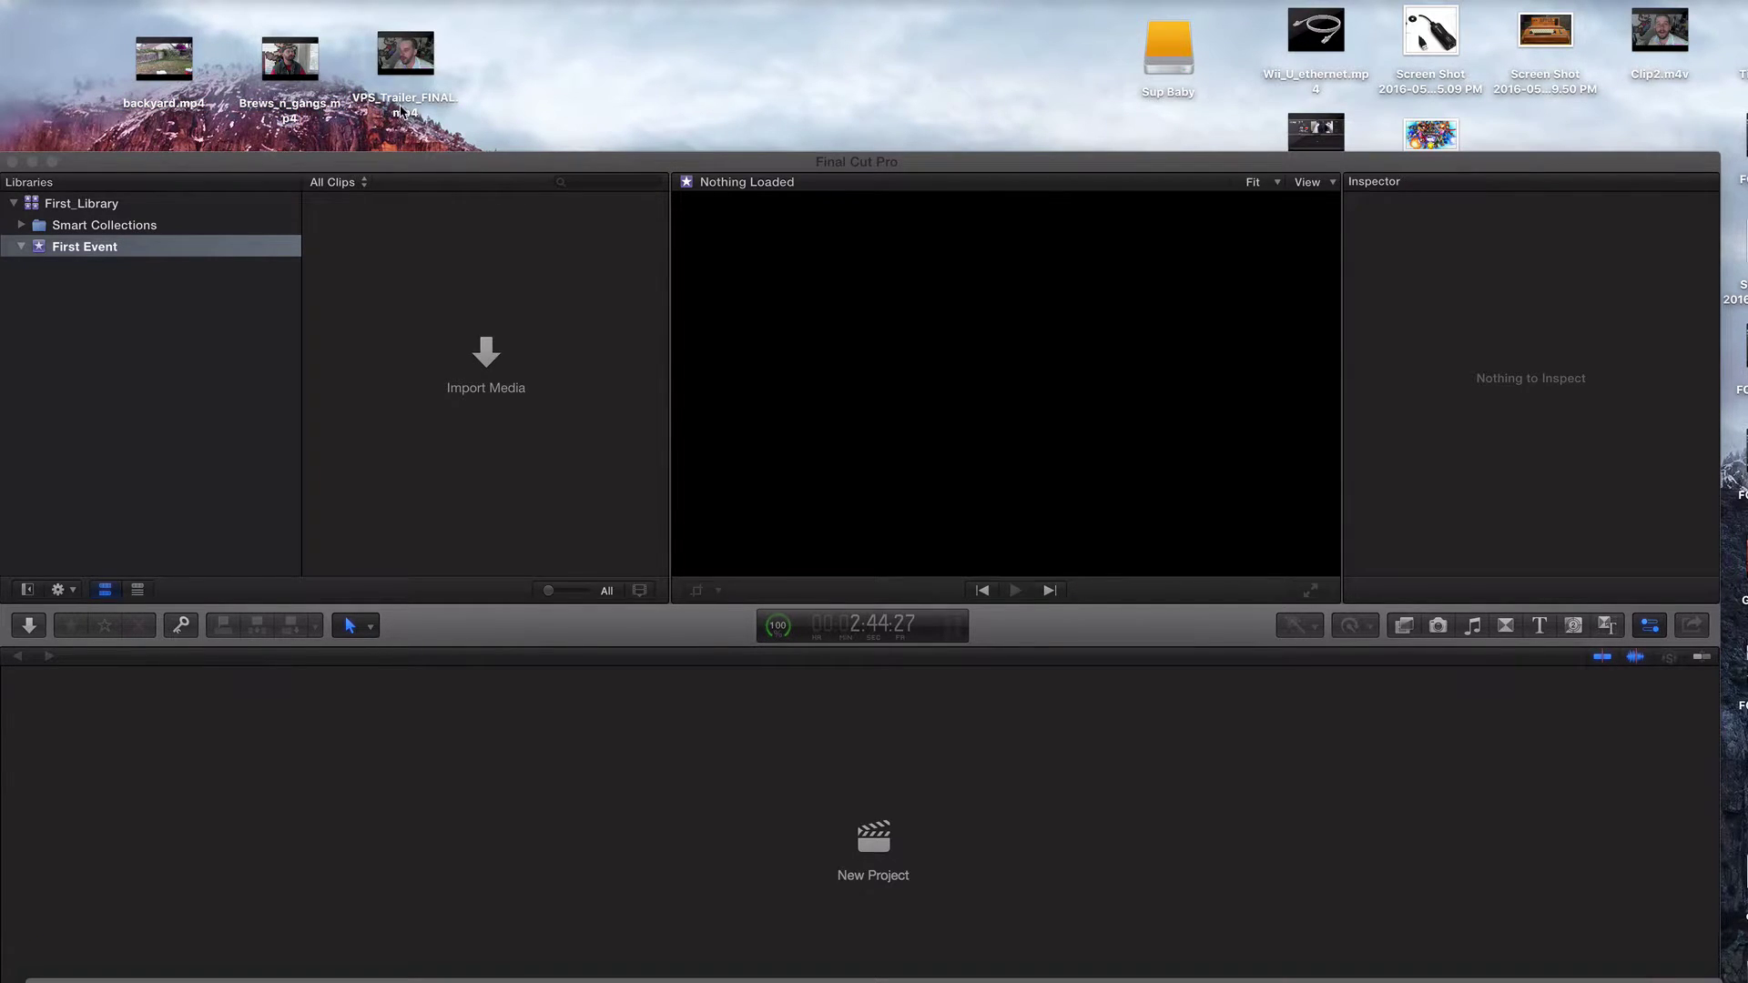
Step: Drag VPS_Trailer_FINAL.mp4 from the desktop into the First Event event
drag(400, 111, 389, 327)
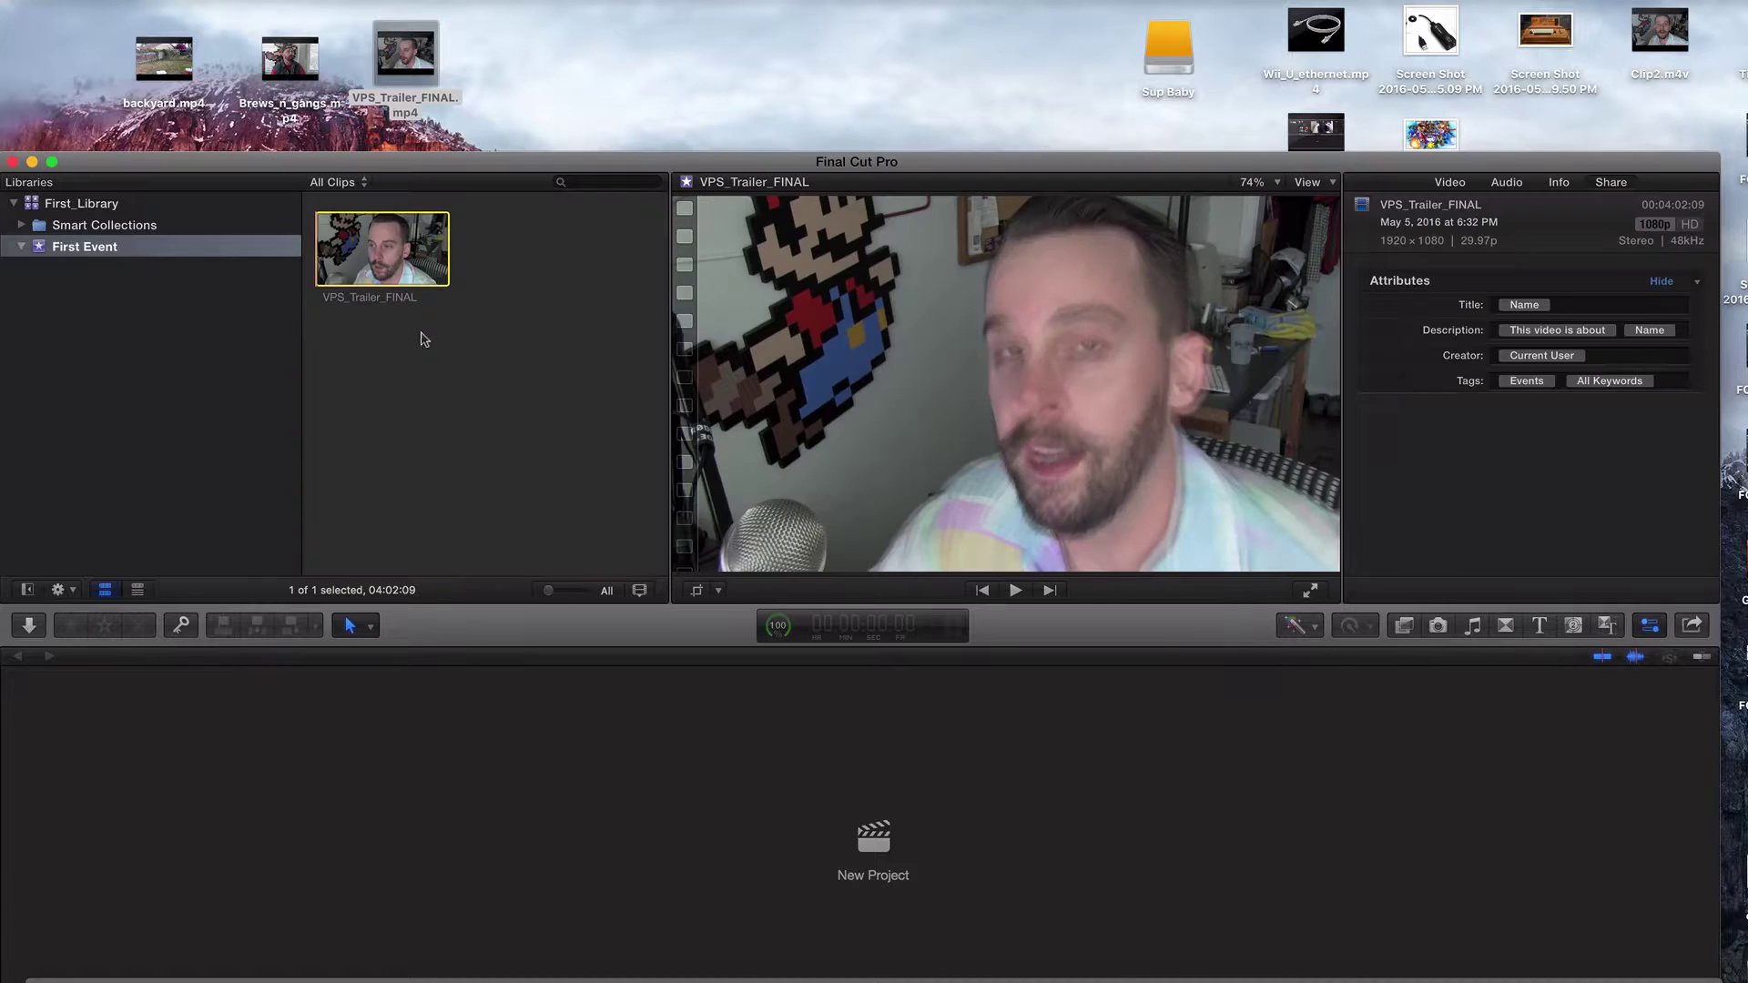
drag(435, 162, 443, 150)
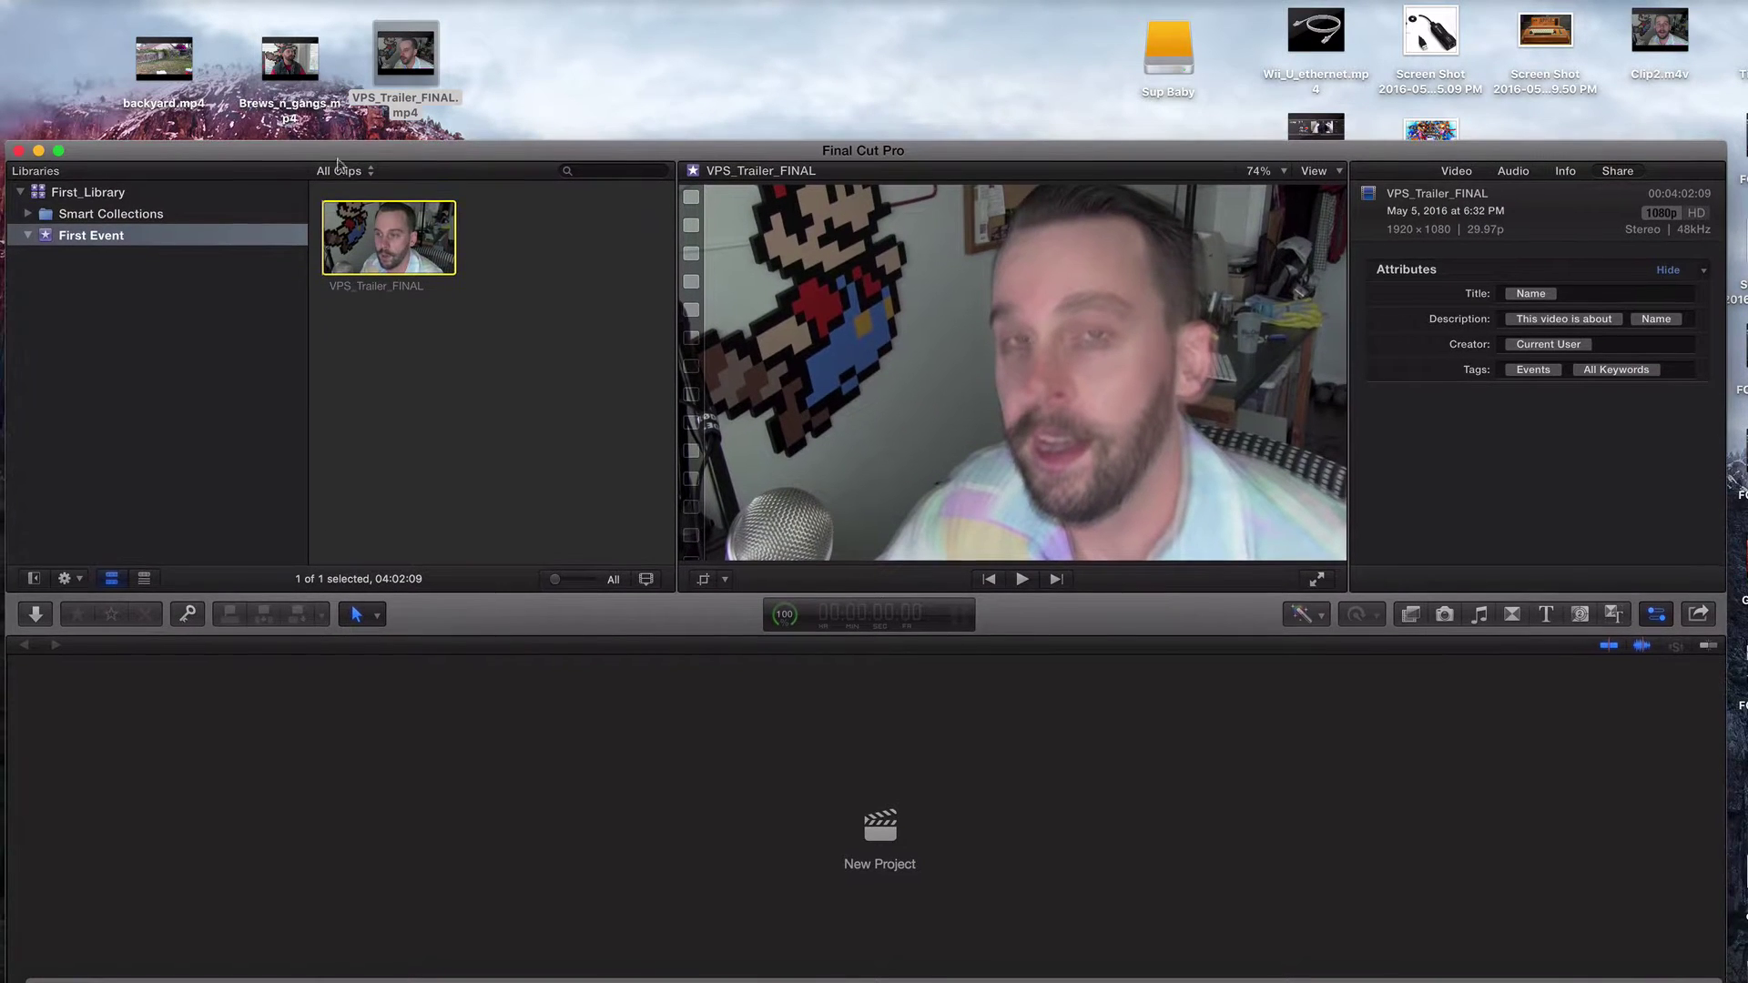
click(201, 237)
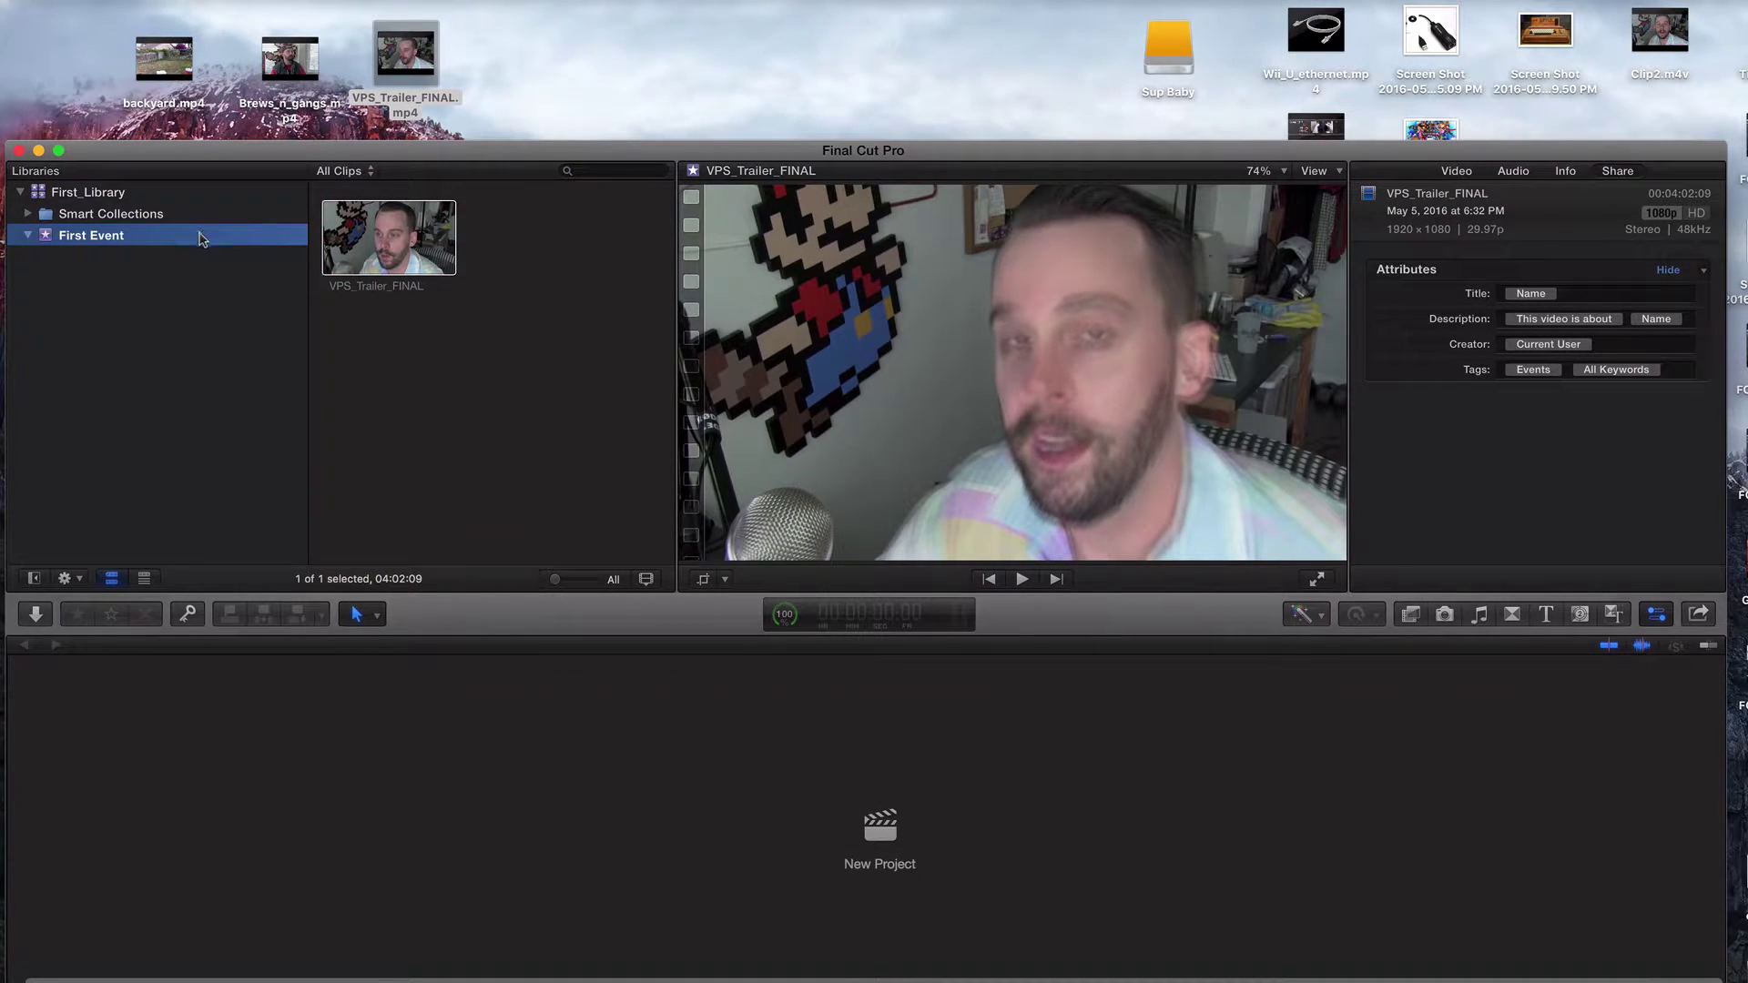
Step: Open the Media Import window via File > Import > Media, then return to the event browser
right_click(202, 237)
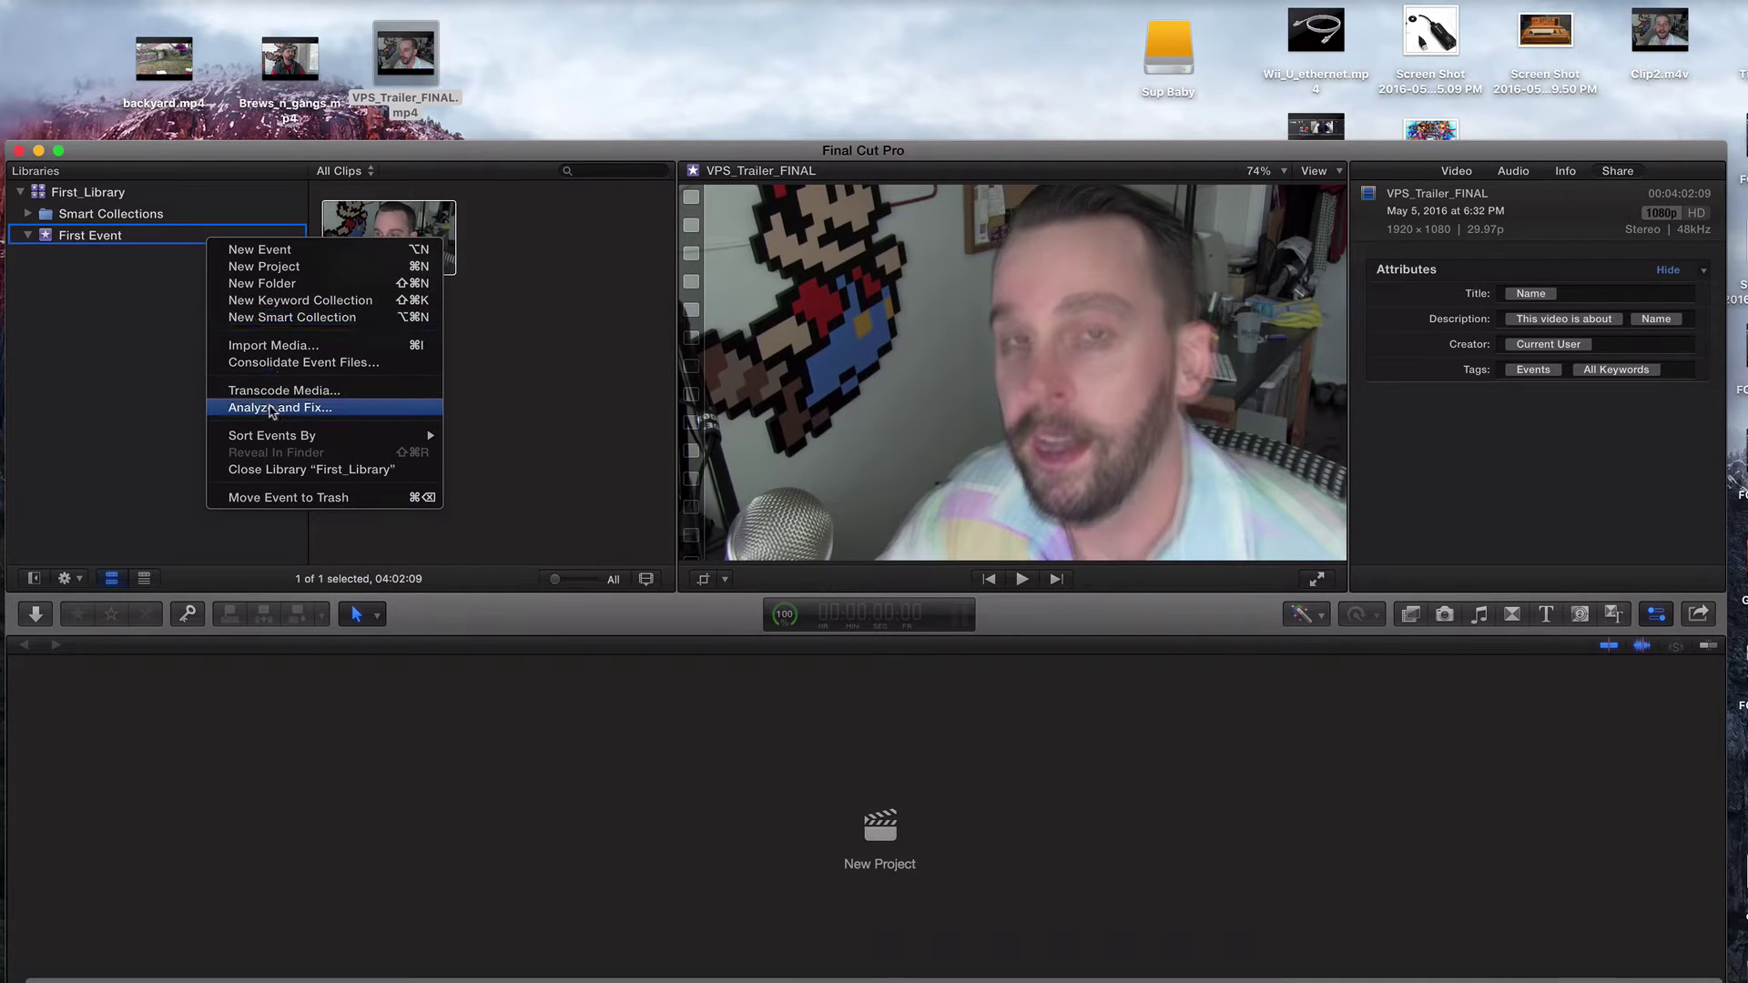
click(256, 163)
click(116, 2)
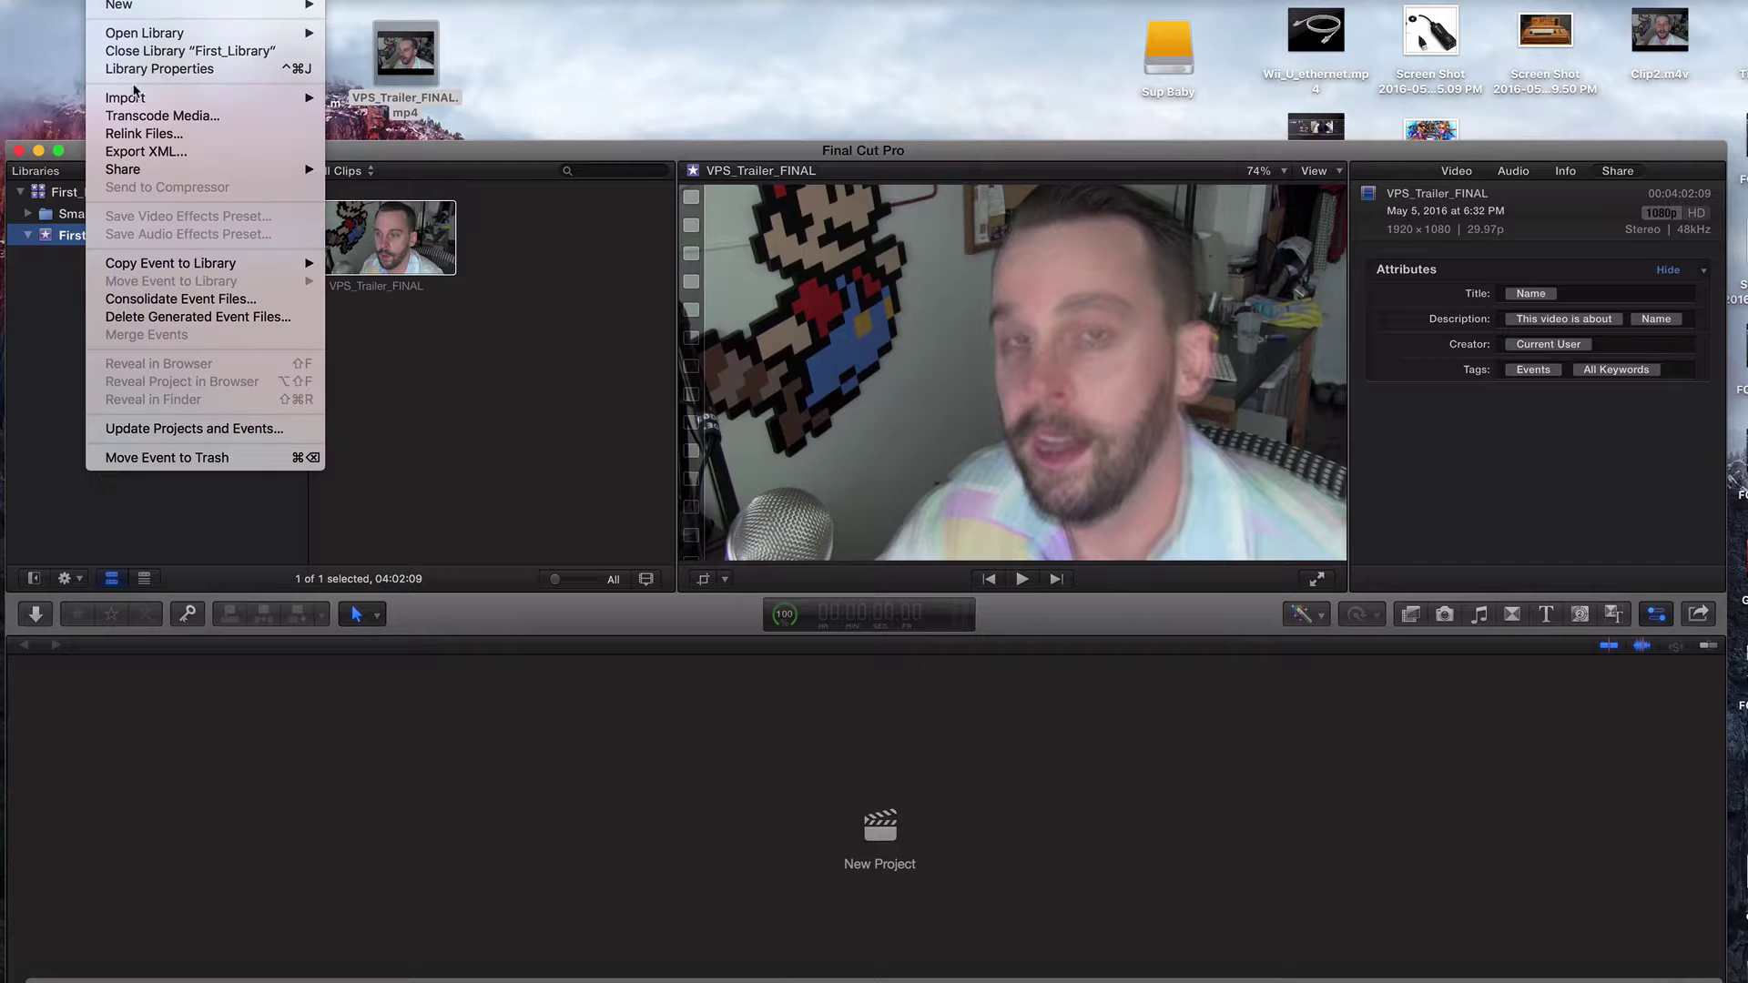
mouse_move(134, 95)
click(364, 95)
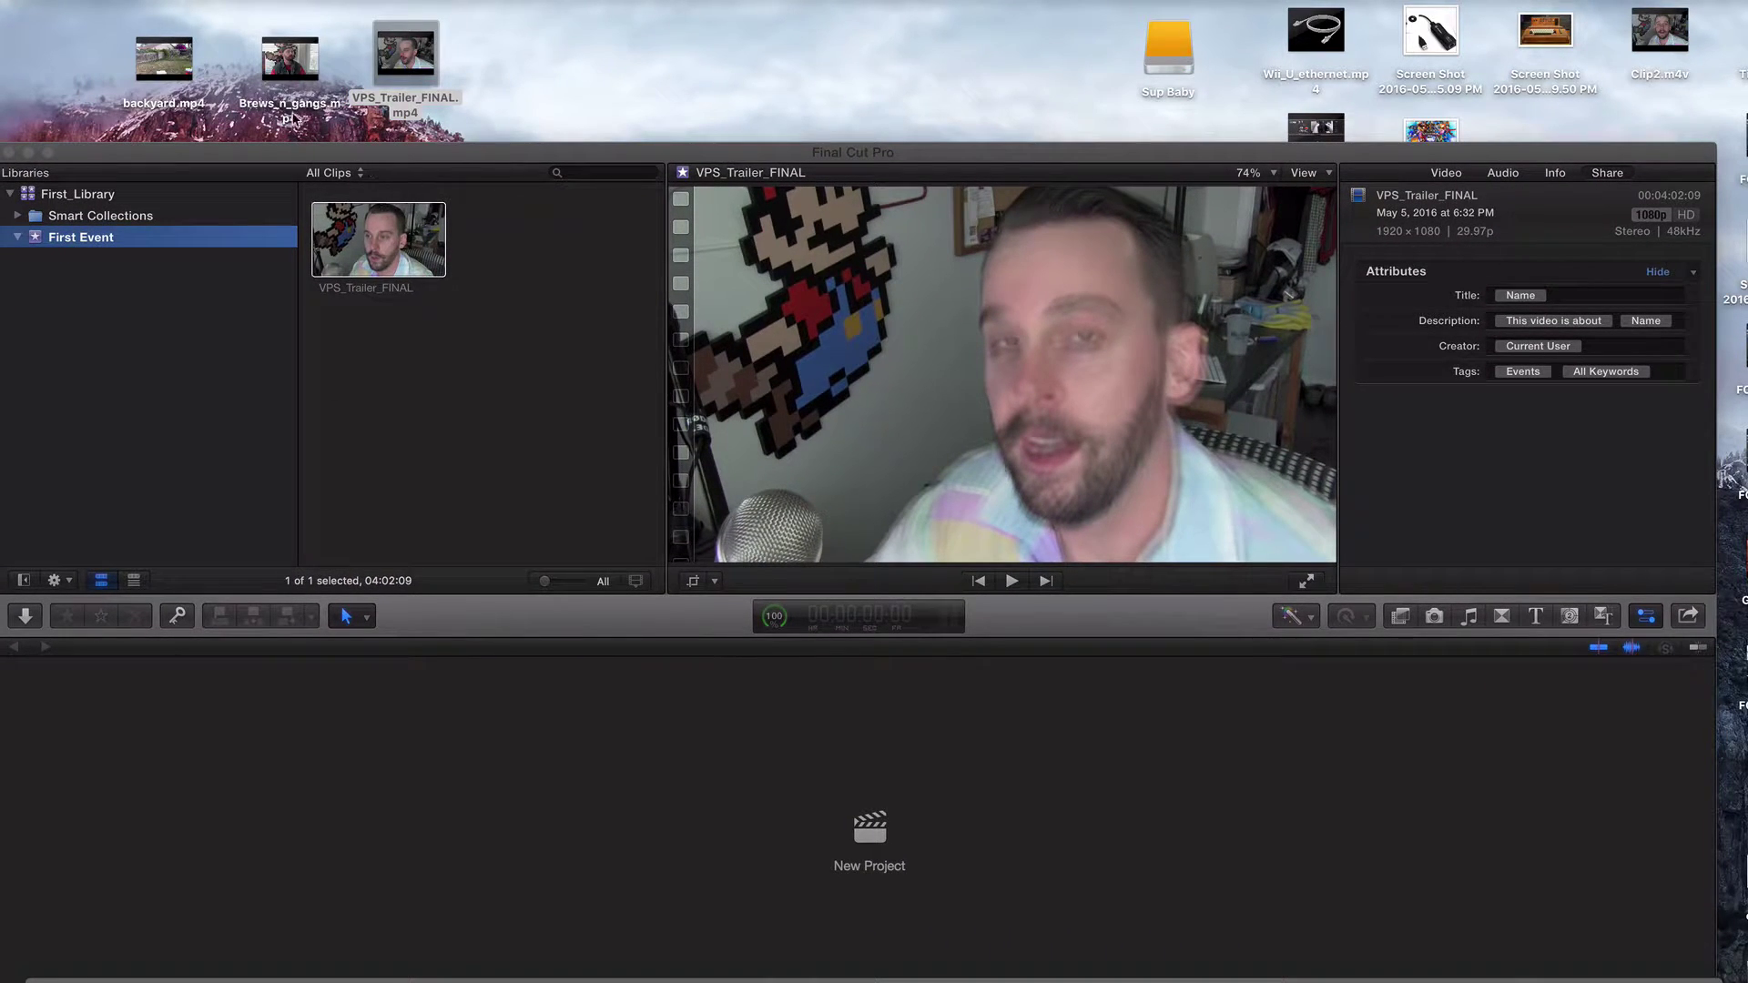
click(492, 281)
Step: Drag the desktop VPS_Trailer_FINAL.mp4 to the Trash and check that its clip shows Missing File
mouse_move(550, 157)
mouse_down()
mouse_move(553, 142)
mouse_move(545, 163)
mouse_up()
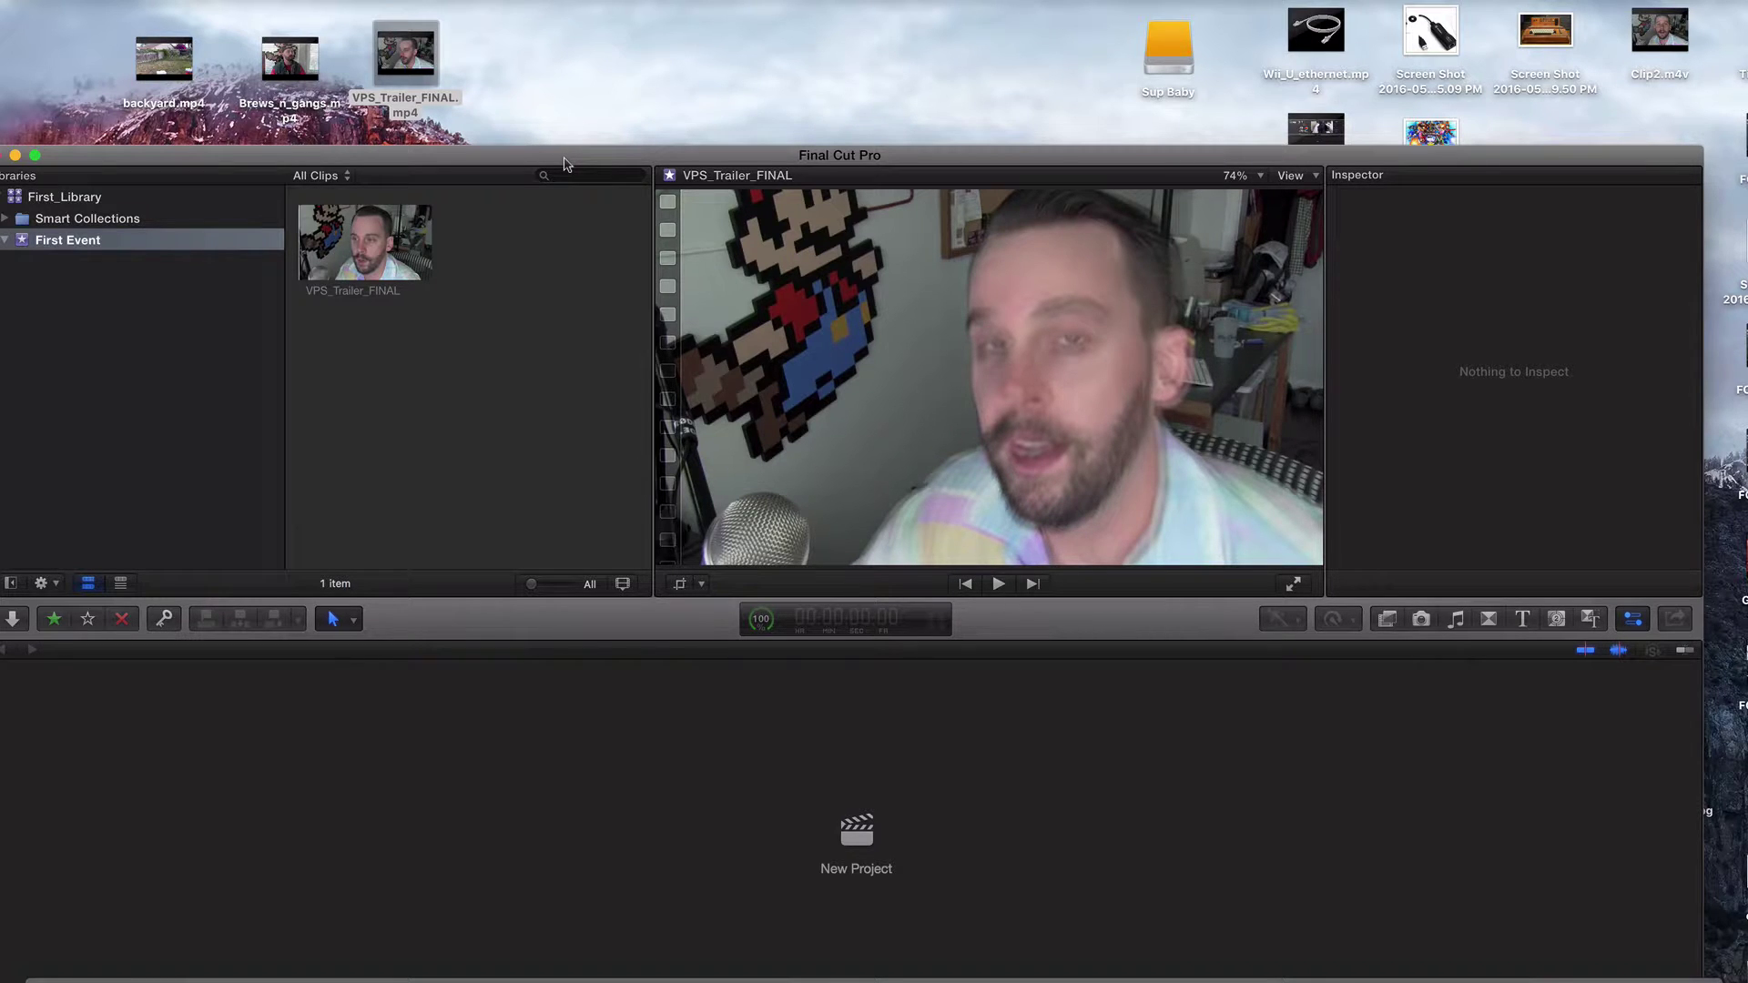
drag(564, 162, 572, 151)
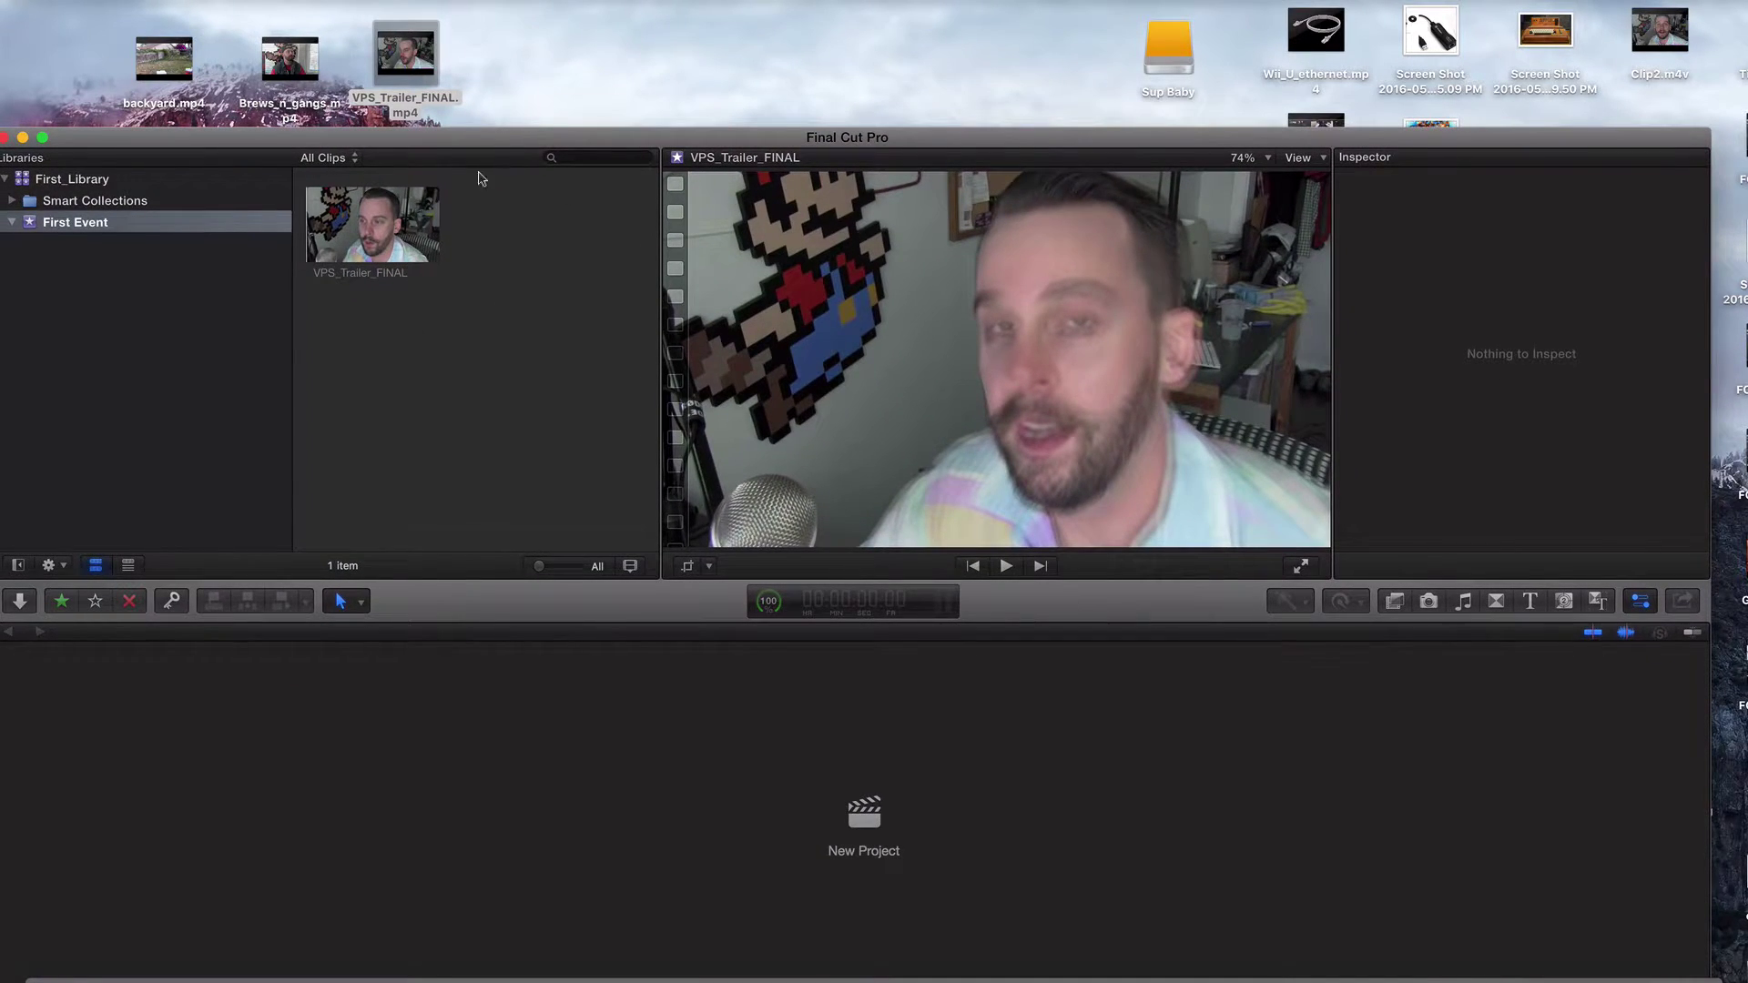
click(407, 102)
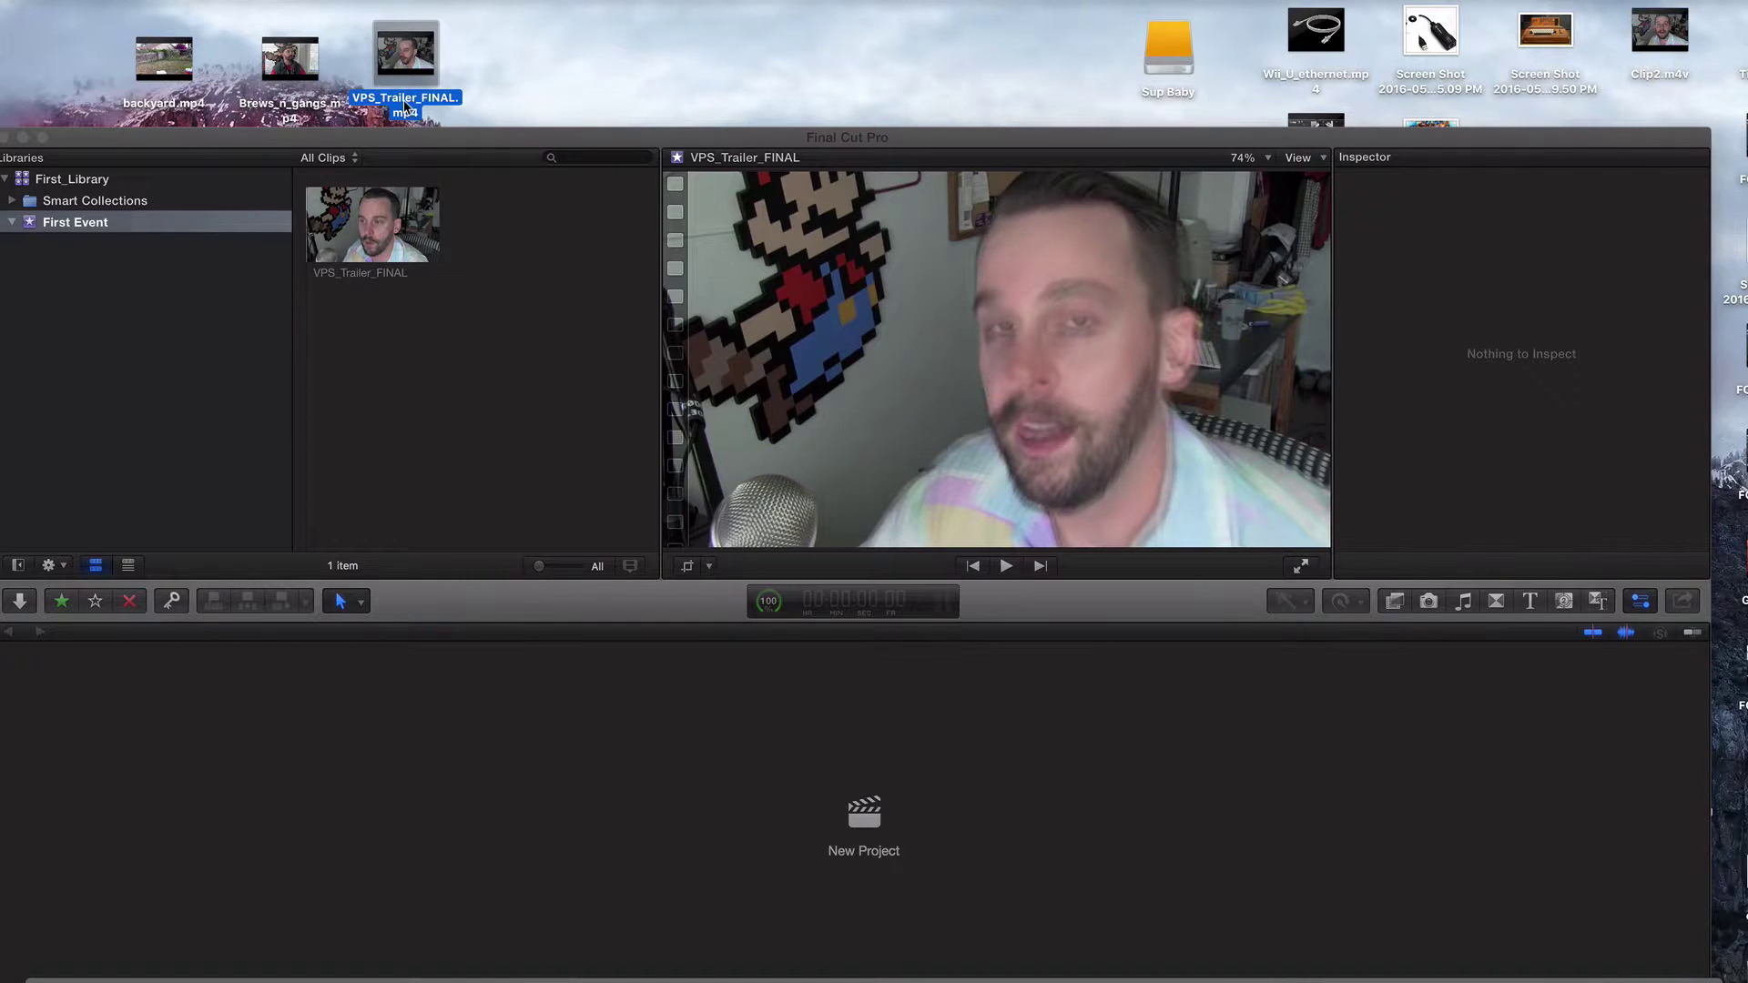
drag(403, 107, 1701, 972)
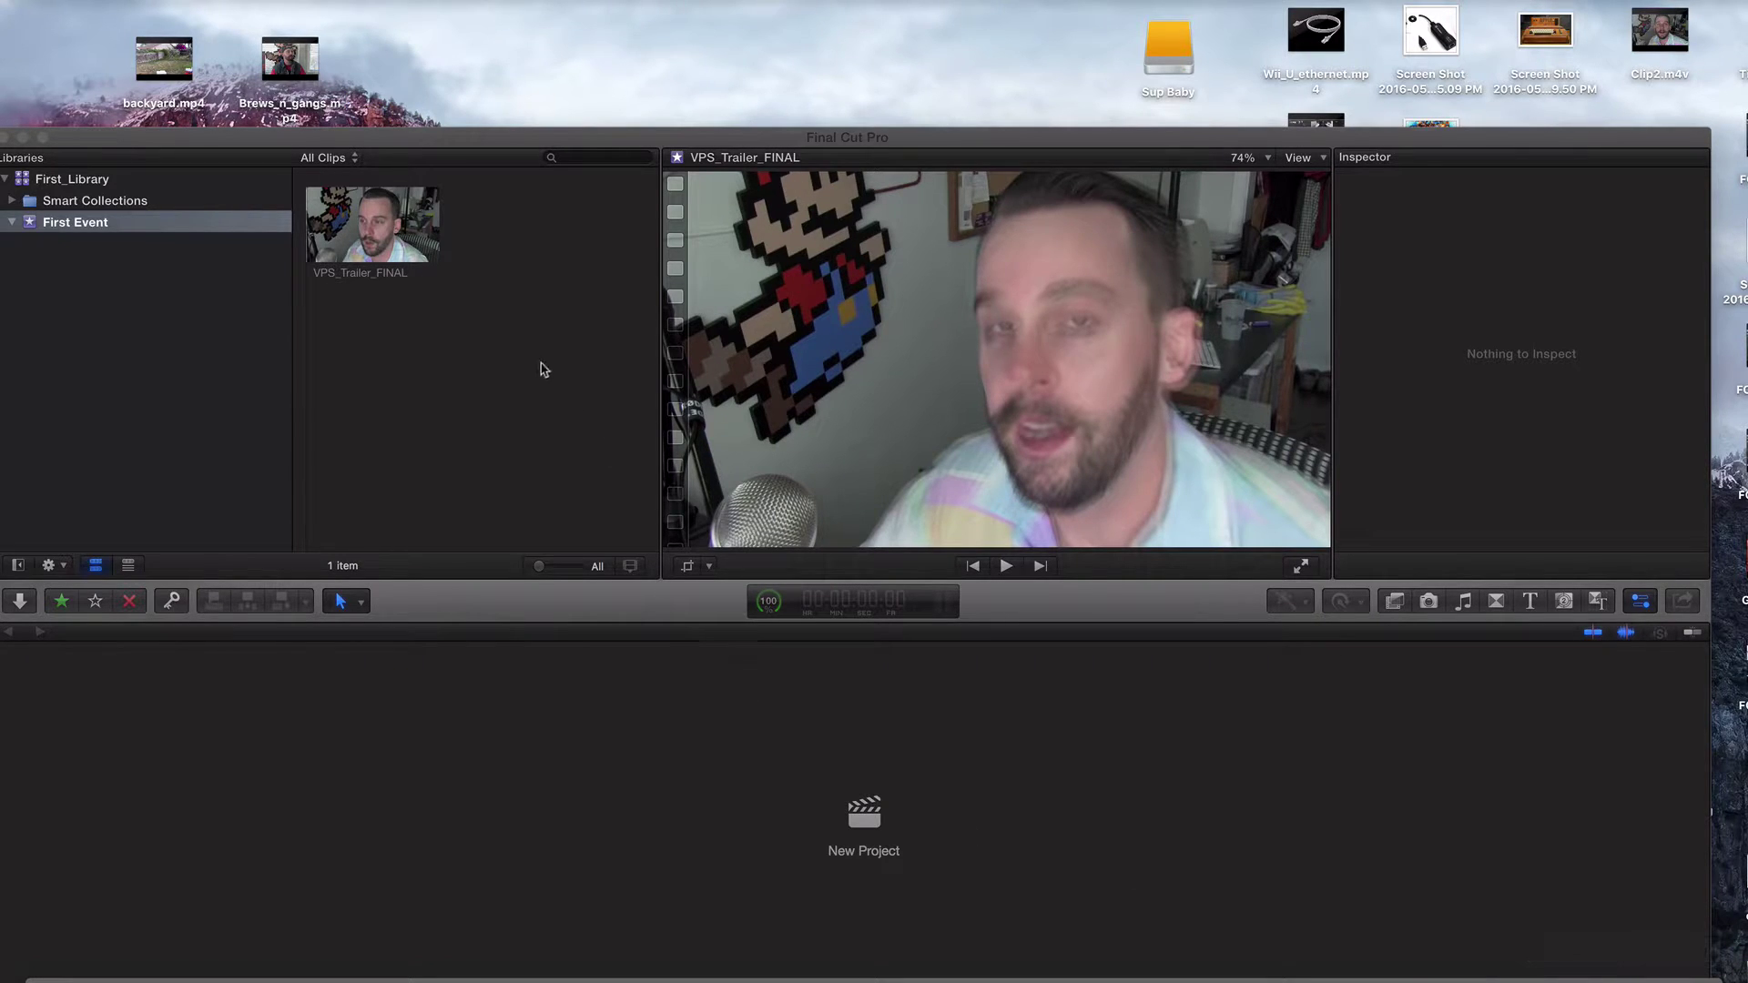
drag(552, 141, 550, 144)
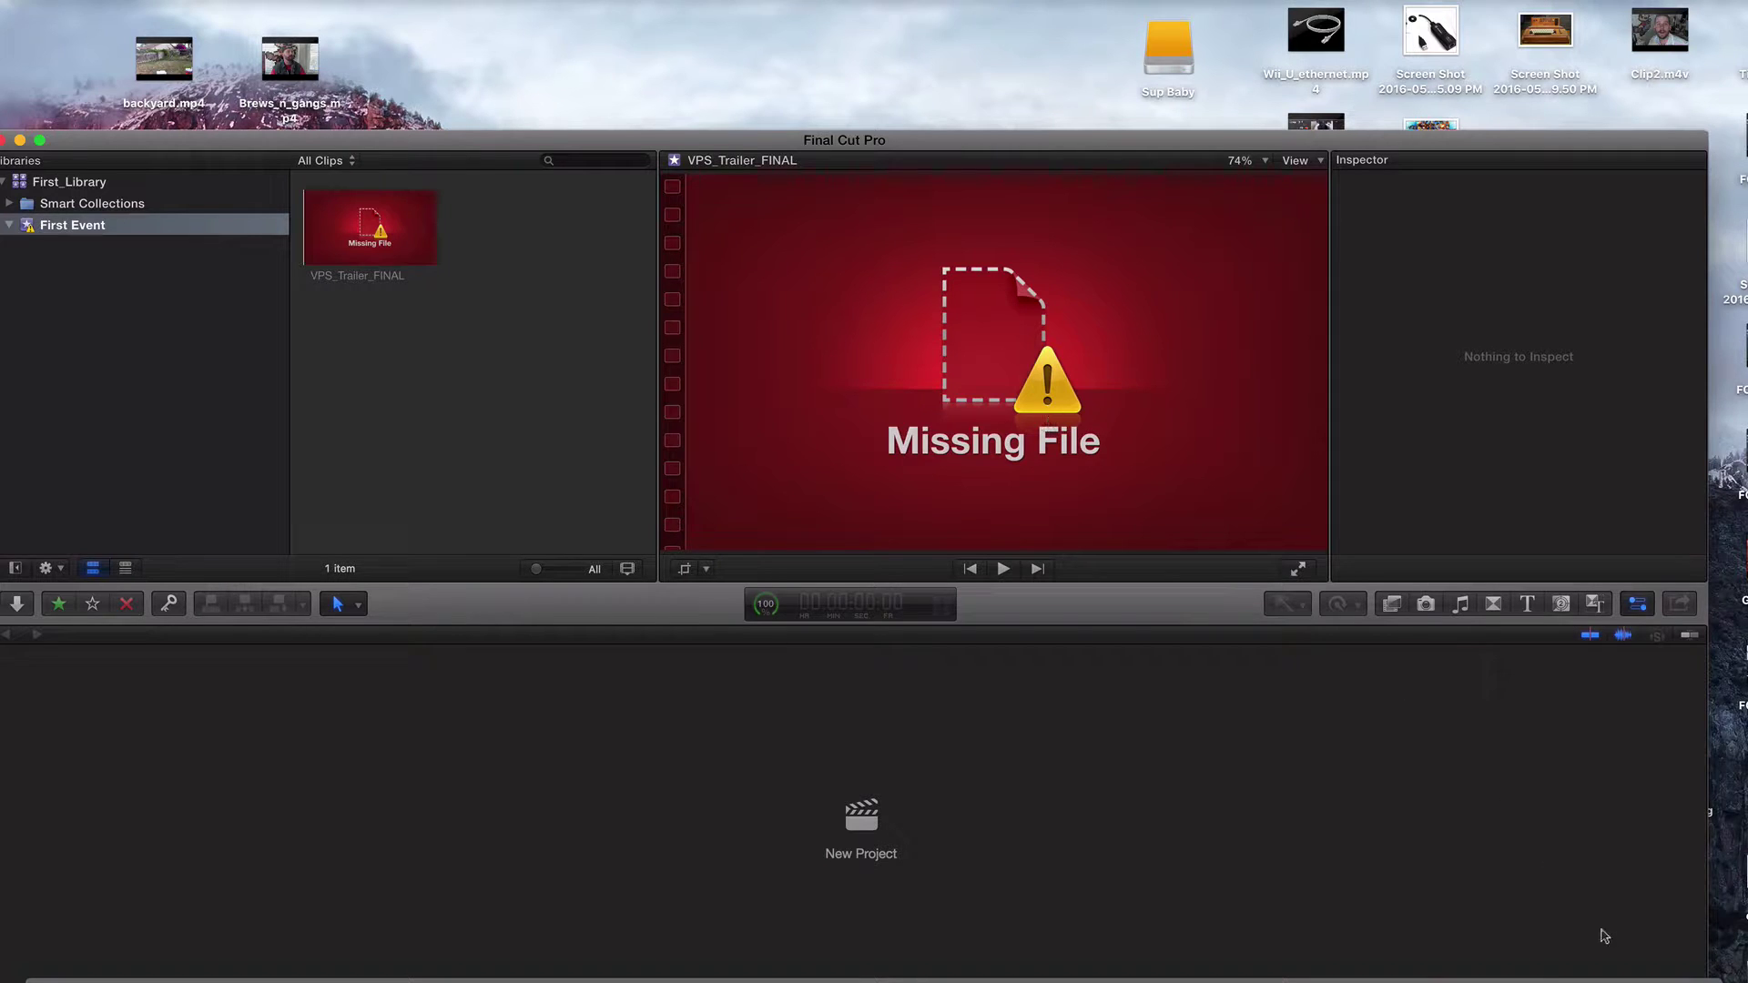
Step: Open the Trash and drag VPS_Trailer_FINAL.mp4 back onto the desktop
click(1696, 970)
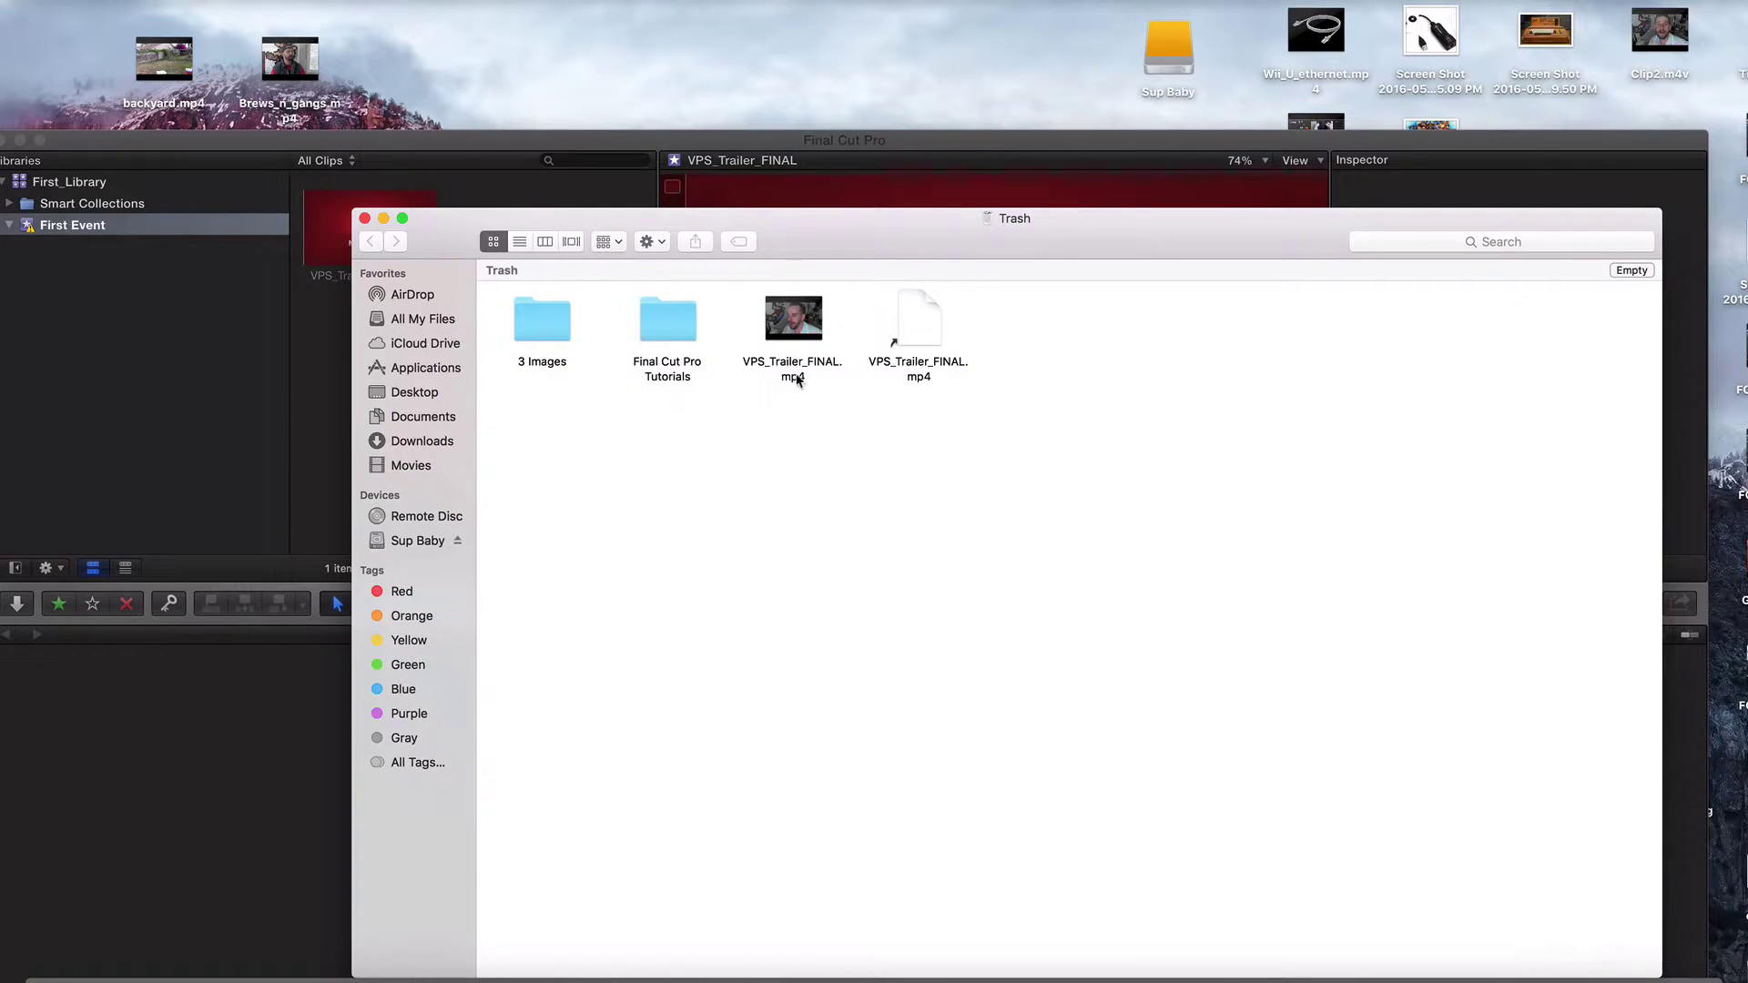
drag(792, 378, 401, 93)
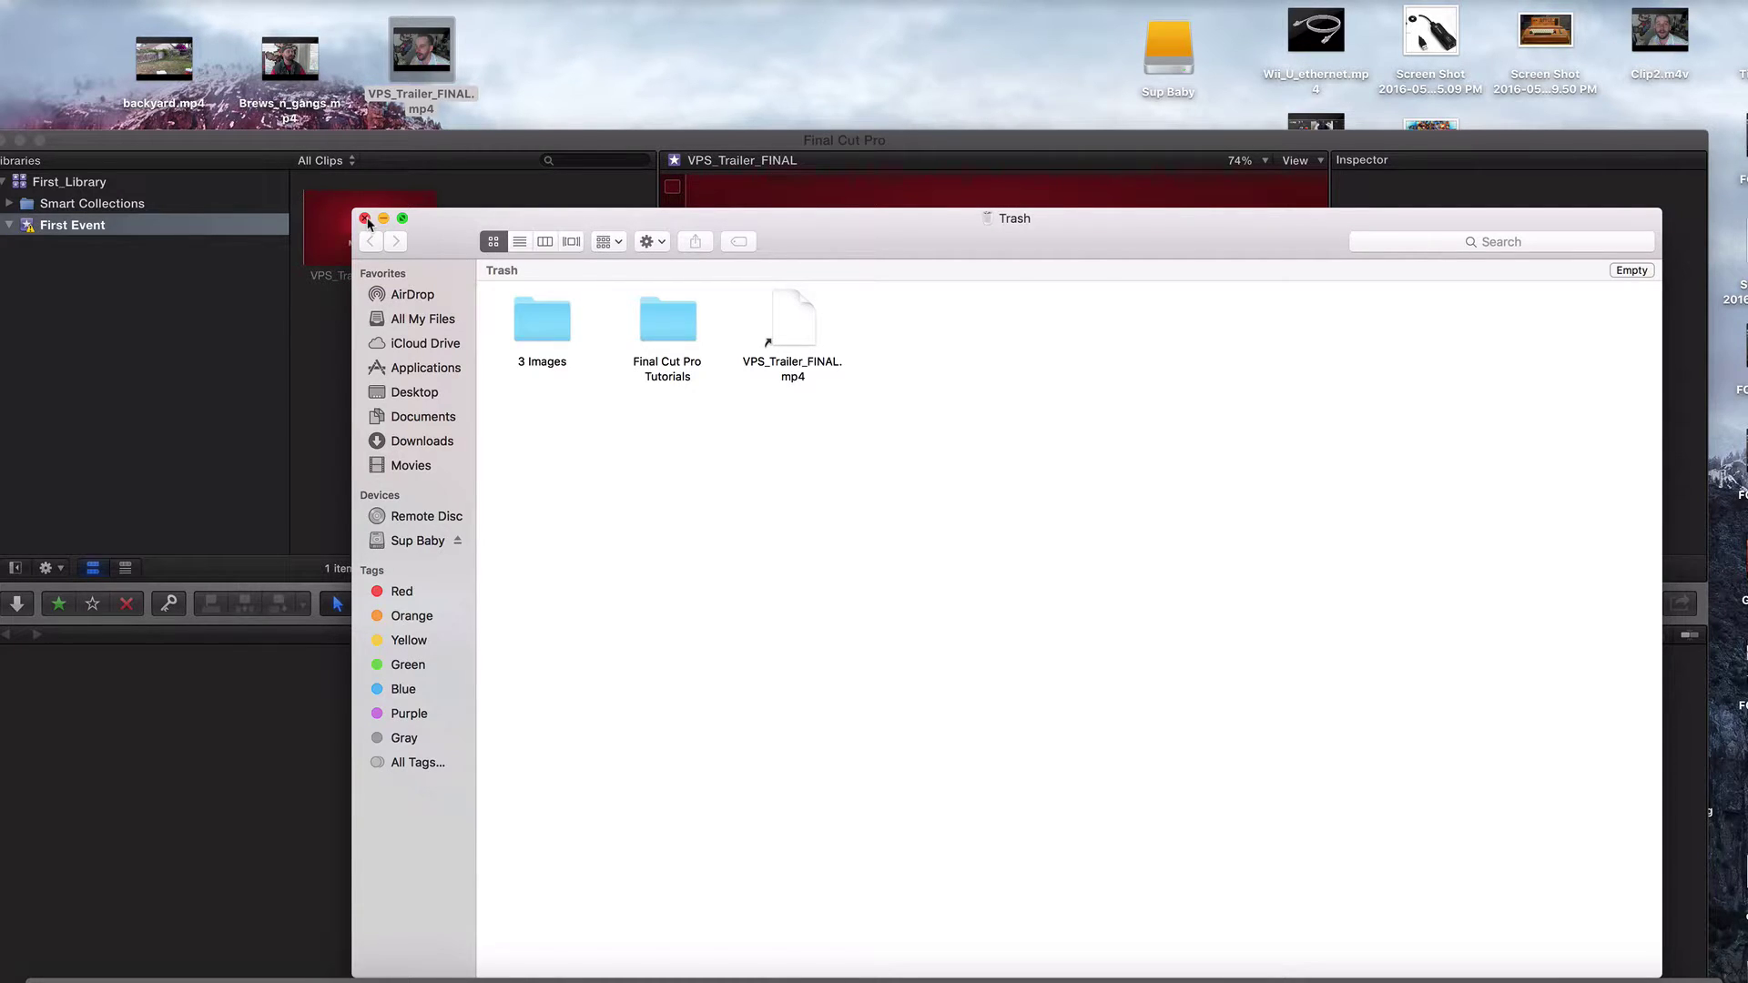
drag(428, 236, 518, 148)
Step: Close the Trash window and create a new desktop folder named '3 movies'
click(452, 134)
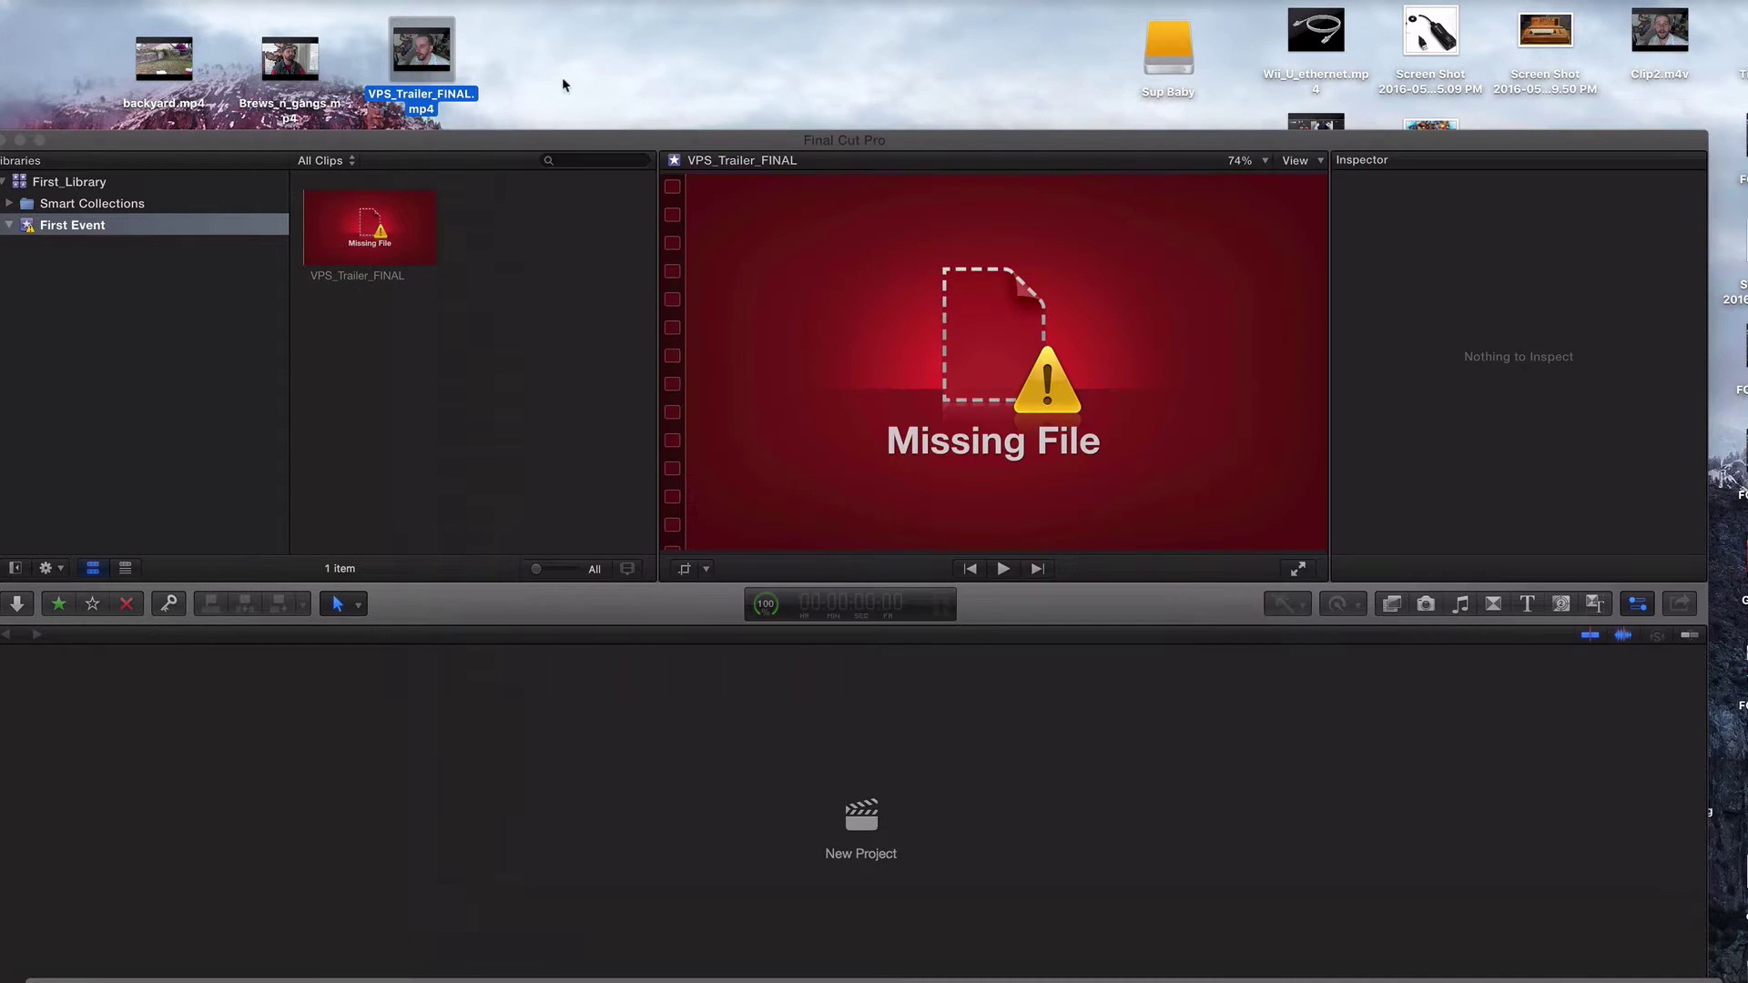
right_click(491, 75)
click(521, 84)
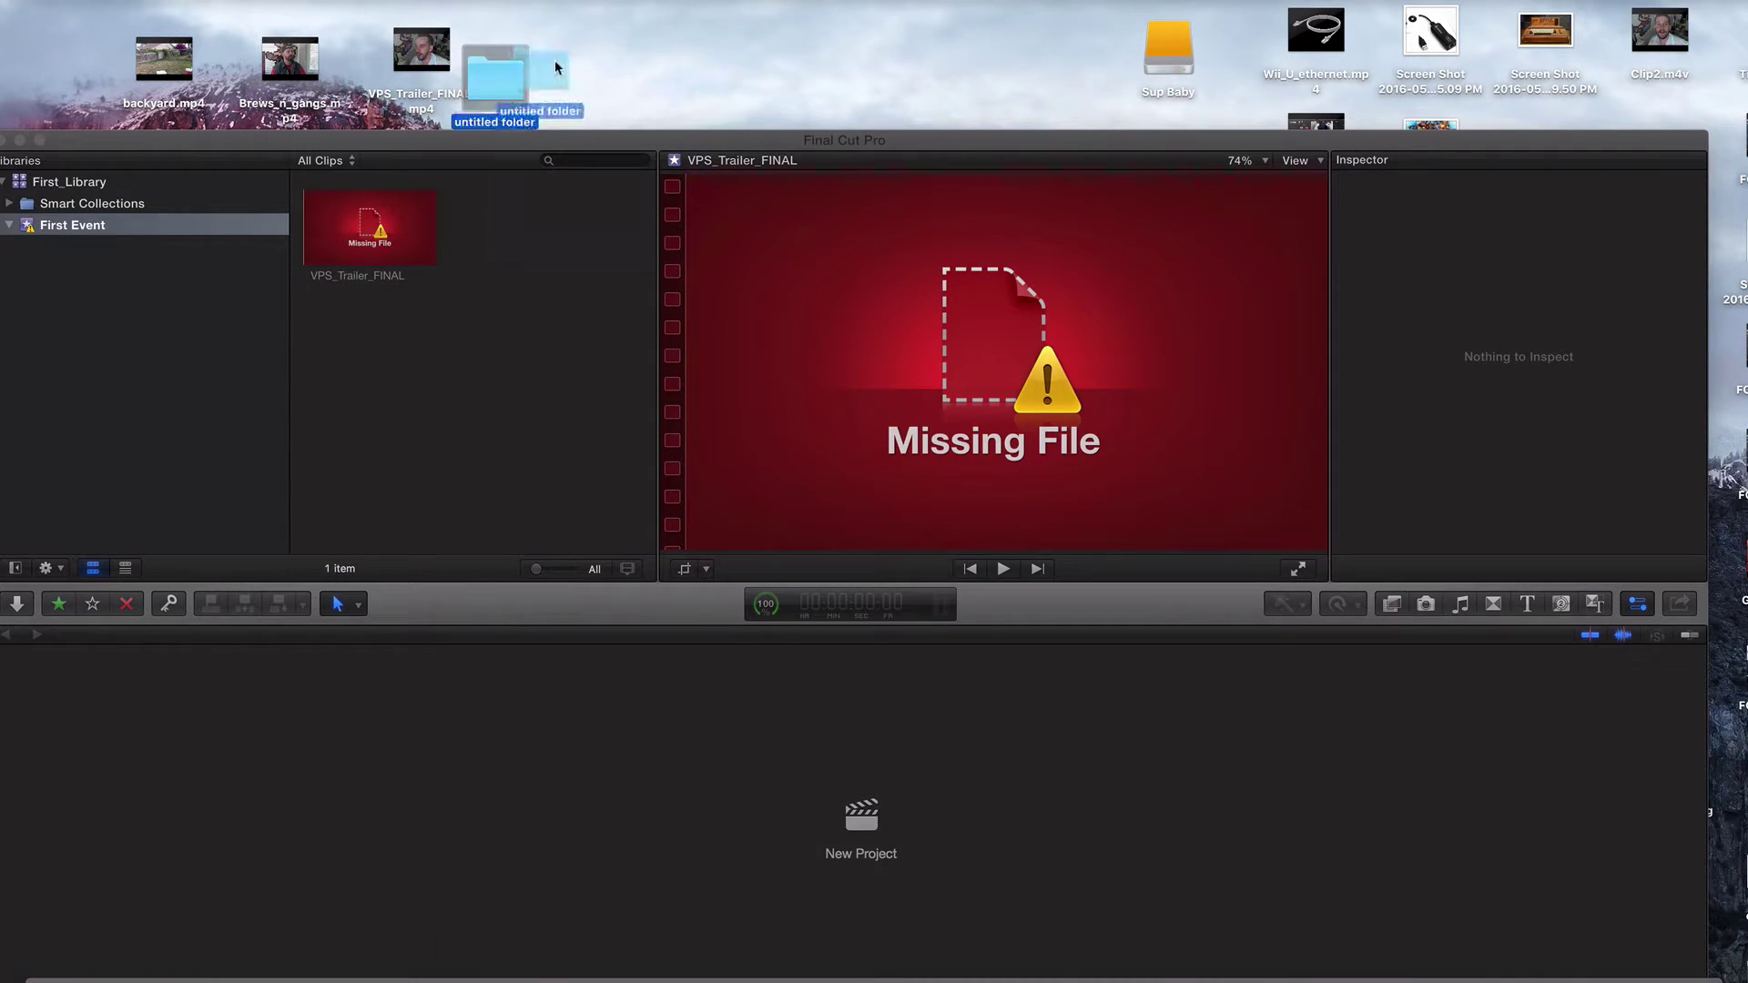
key(Return)
click(560, 107)
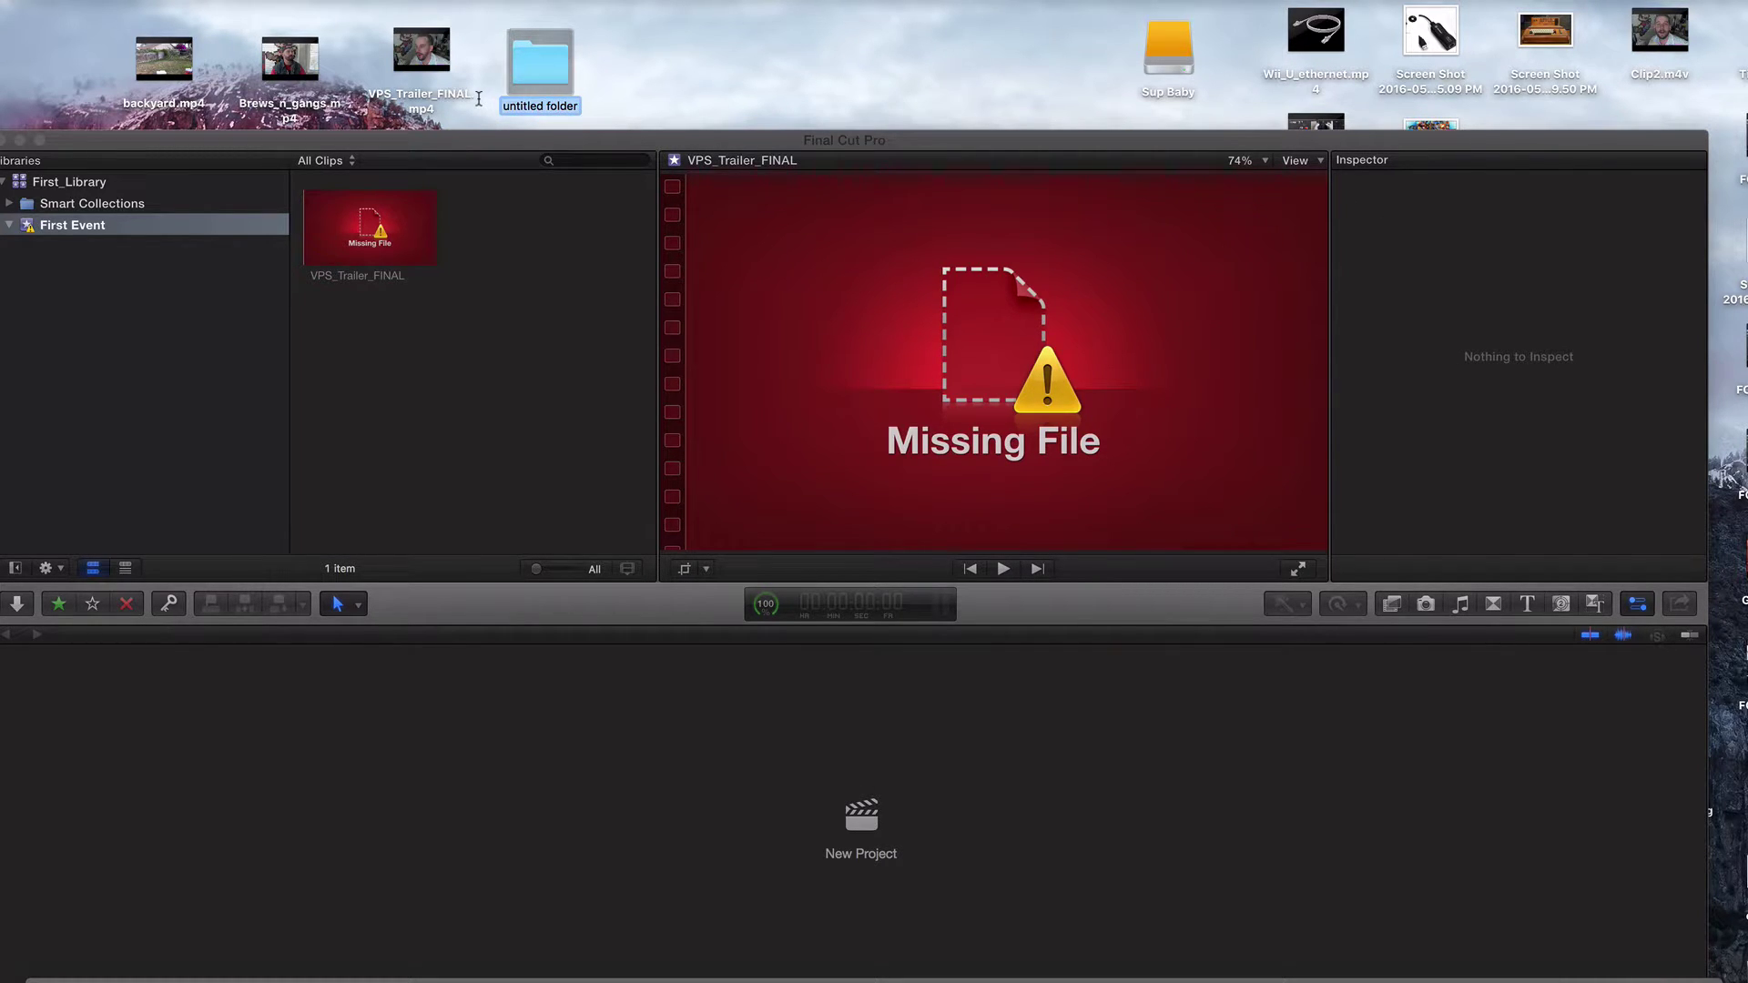
text(3 movies)
click(658, 102)
Step: Move the three movie clips into the 3 movies folder
drag(70, 43, 533, 115)
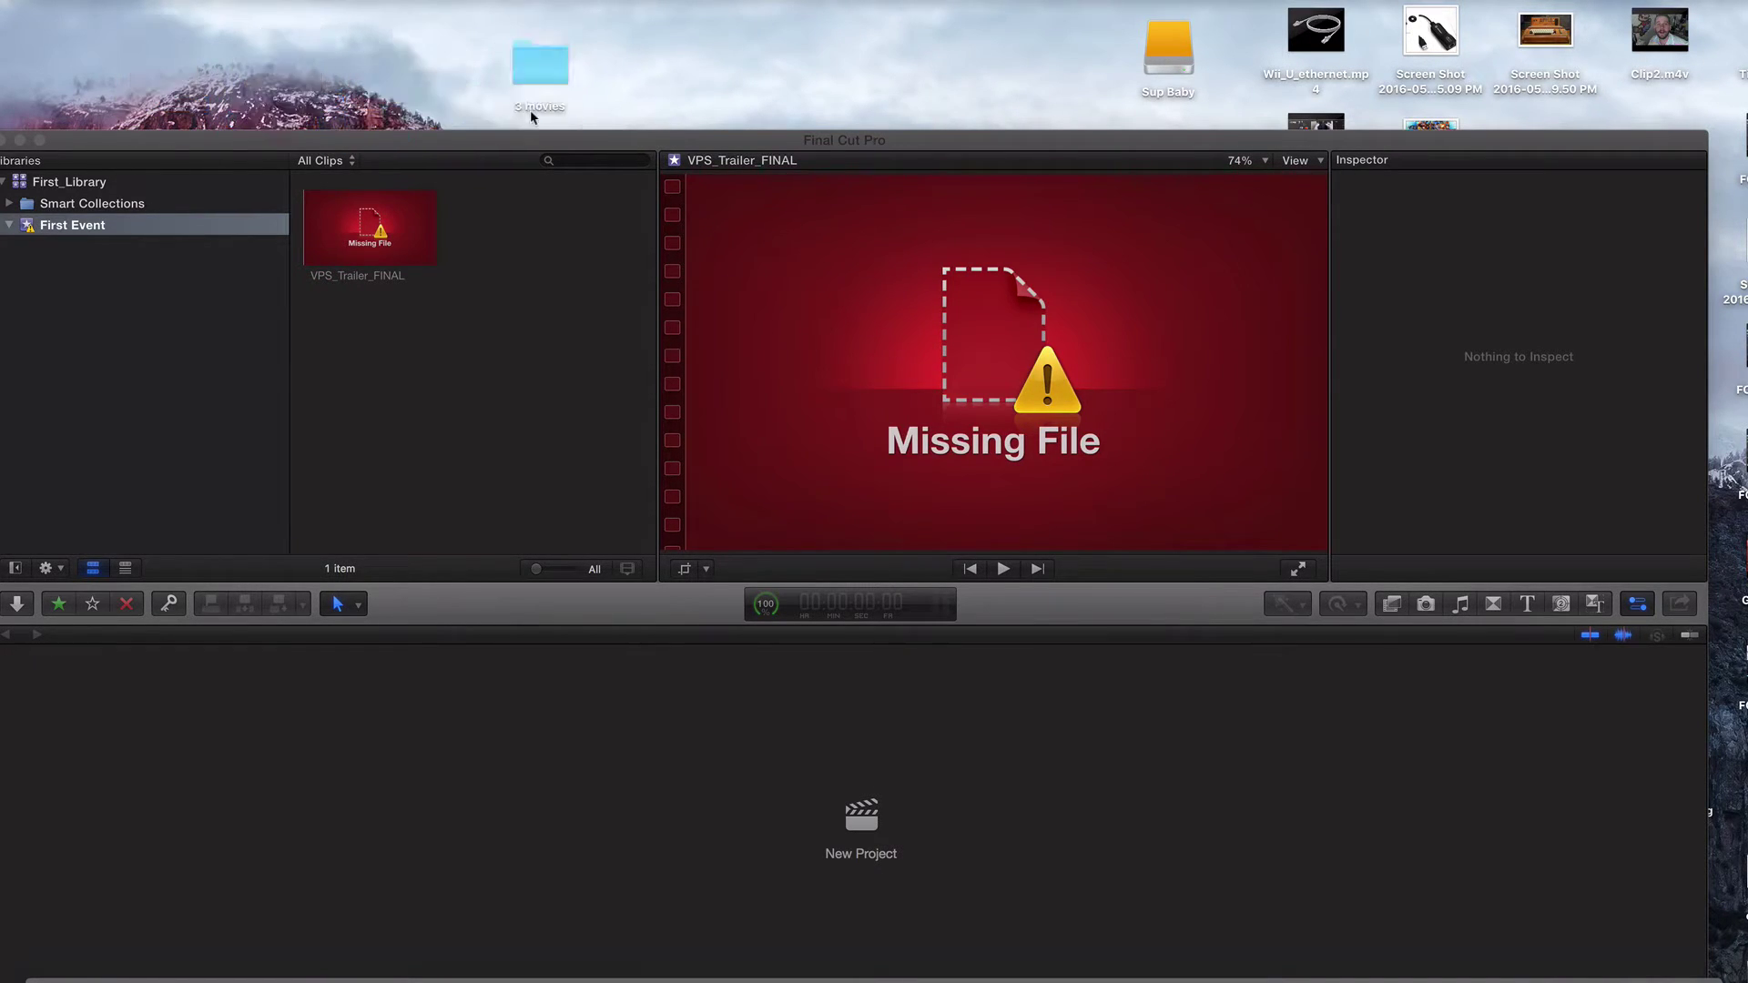
drag(319, 41, 333, 46)
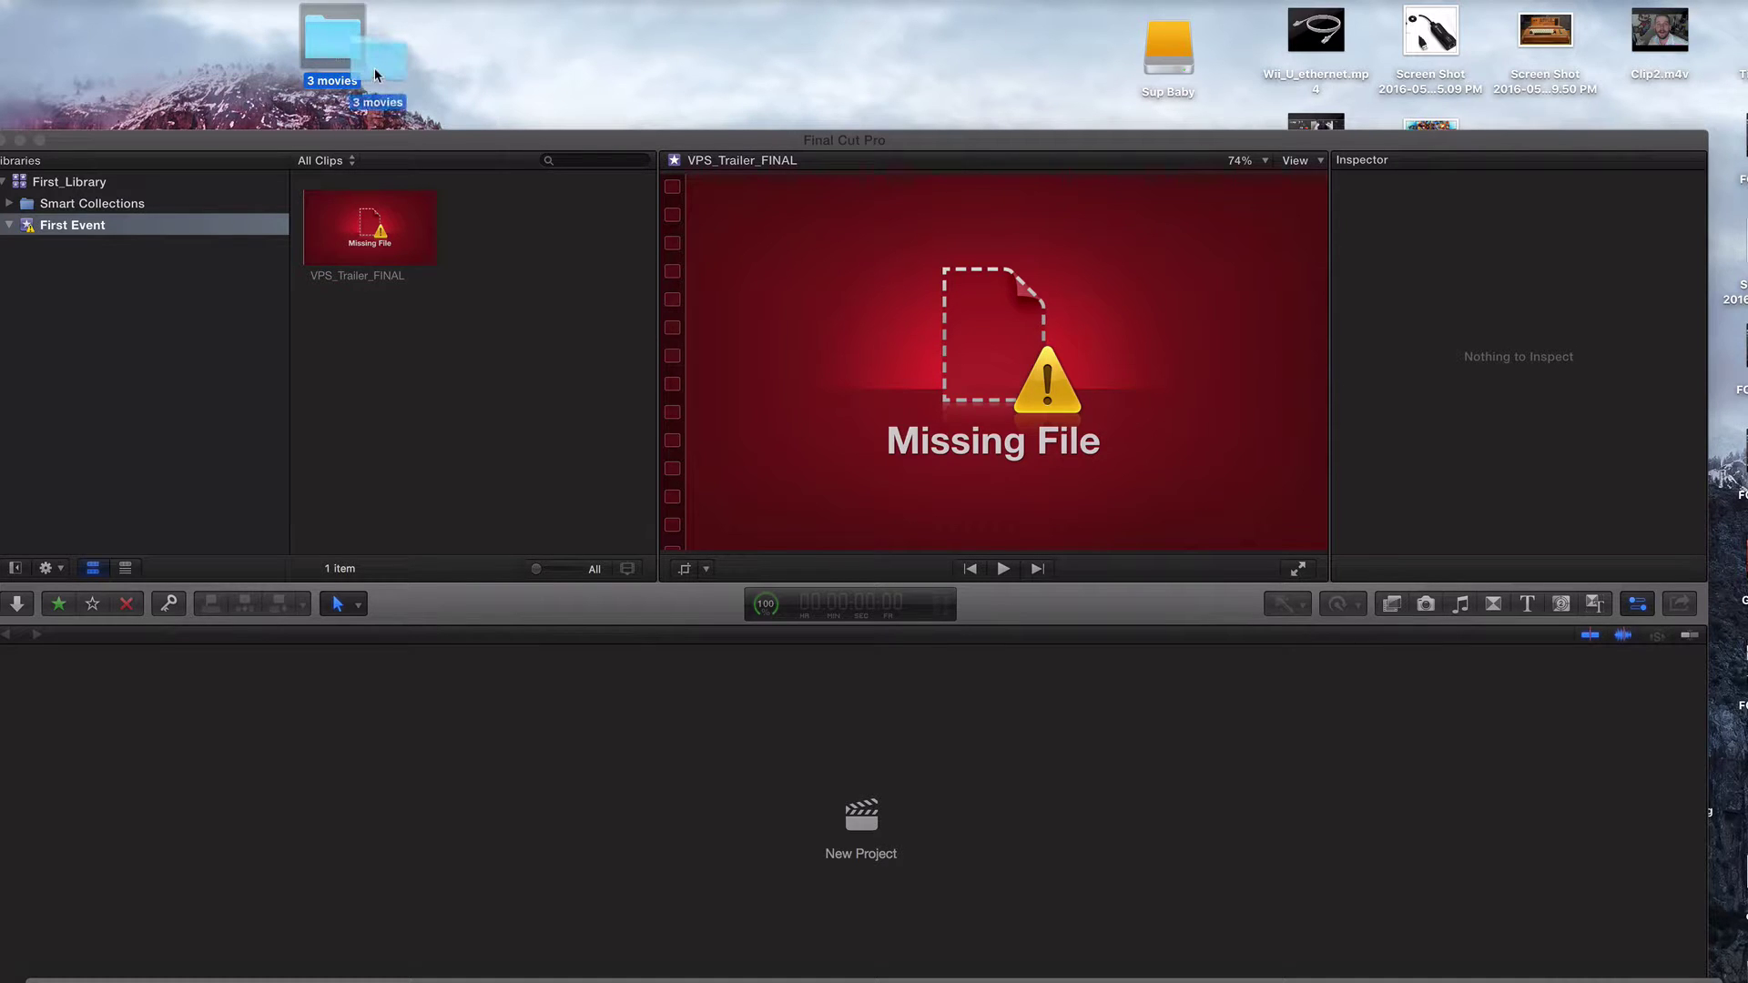
mouse_move(445, 139)
mouse_down()
mouse_move(442, 169)
mouse_move(448, 153)
mouse_up()
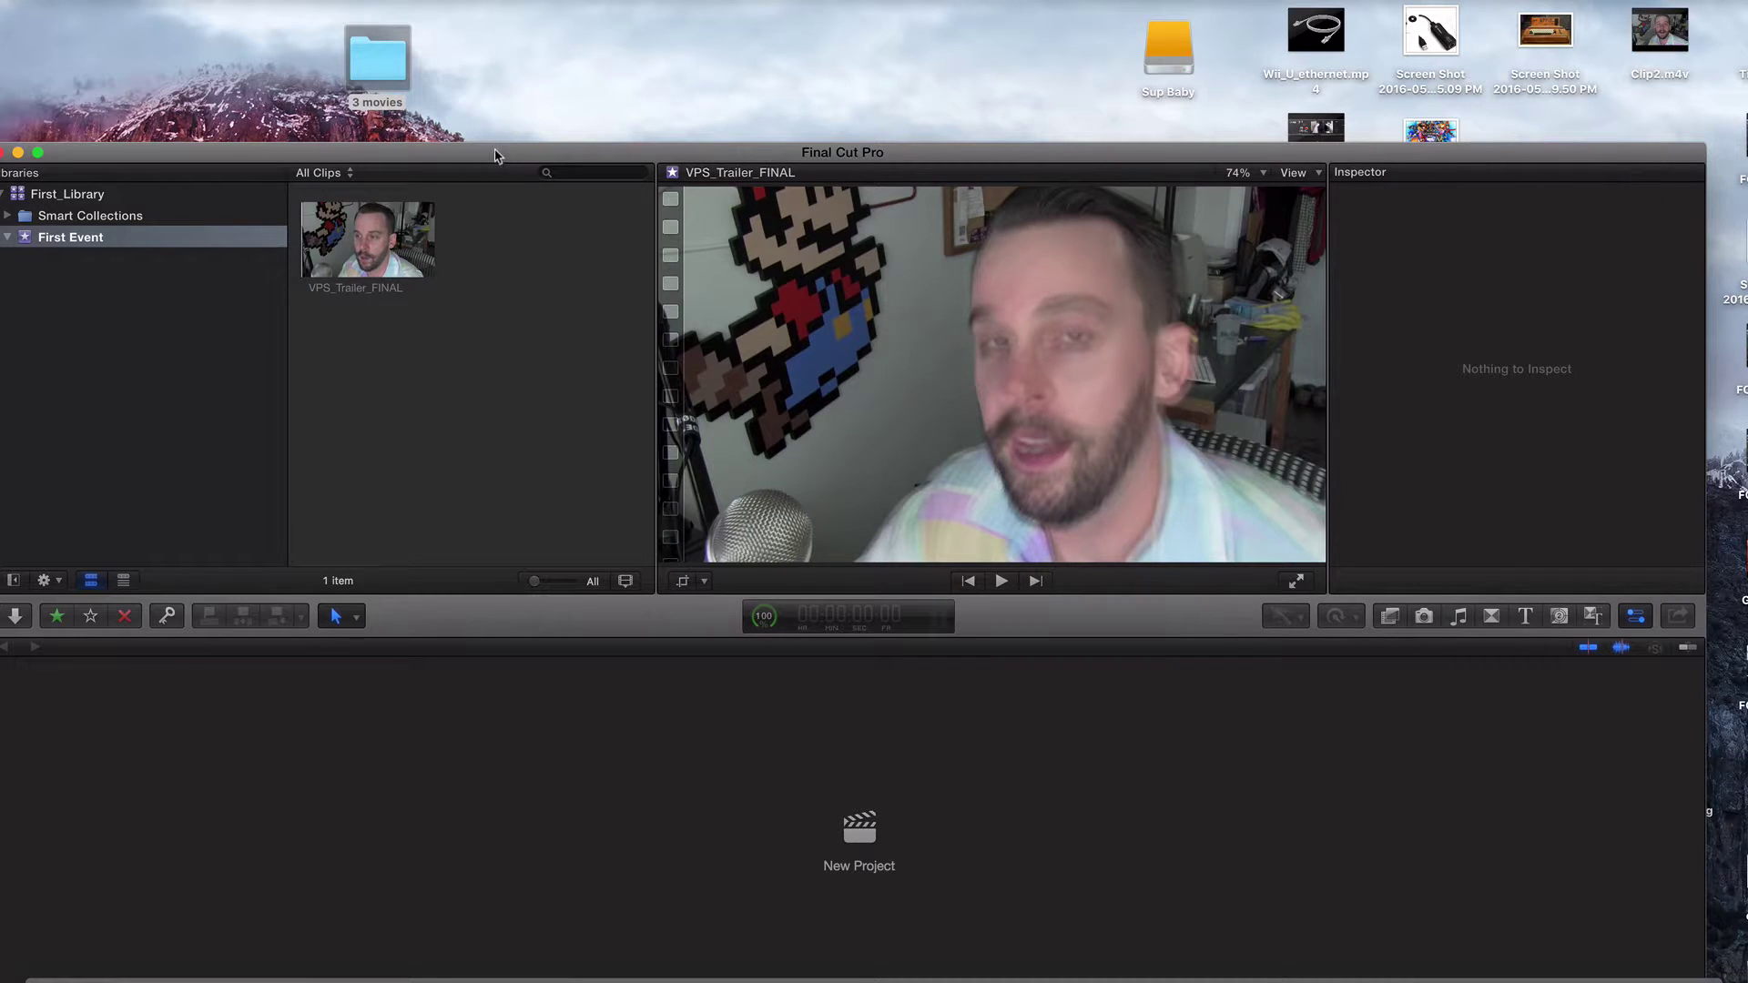
drag(488, 156, 492, 149)
click(890, 93)
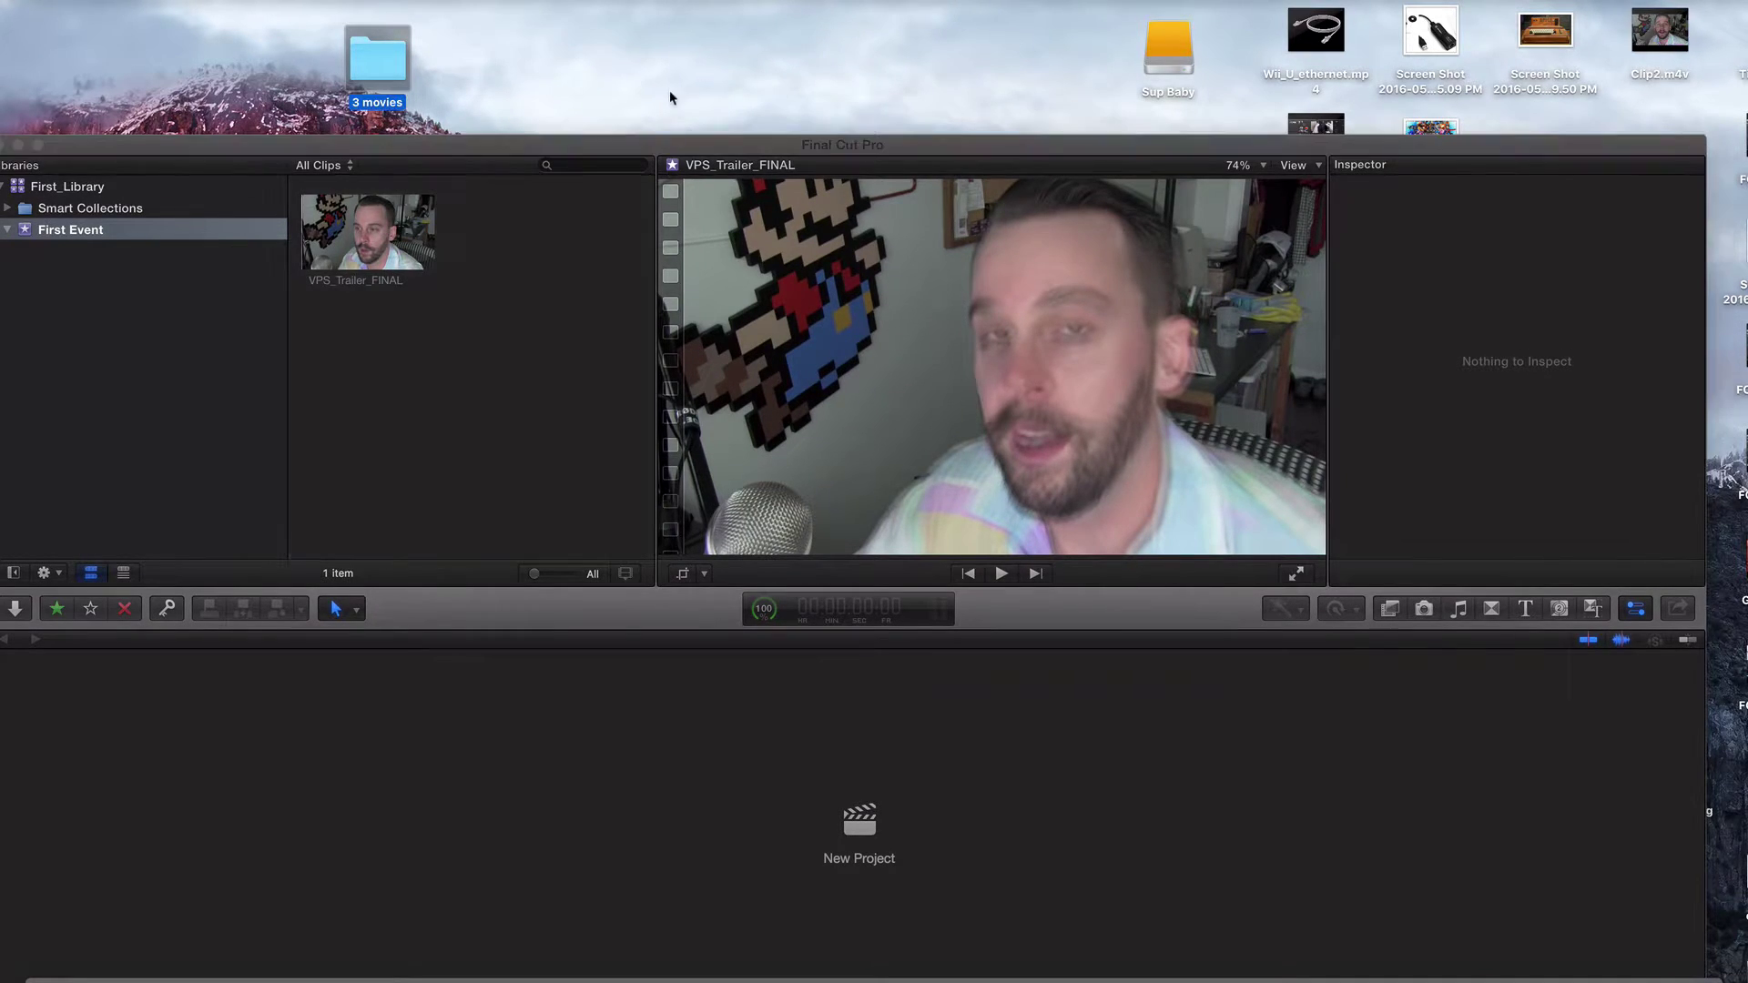
key(super+shift+a)
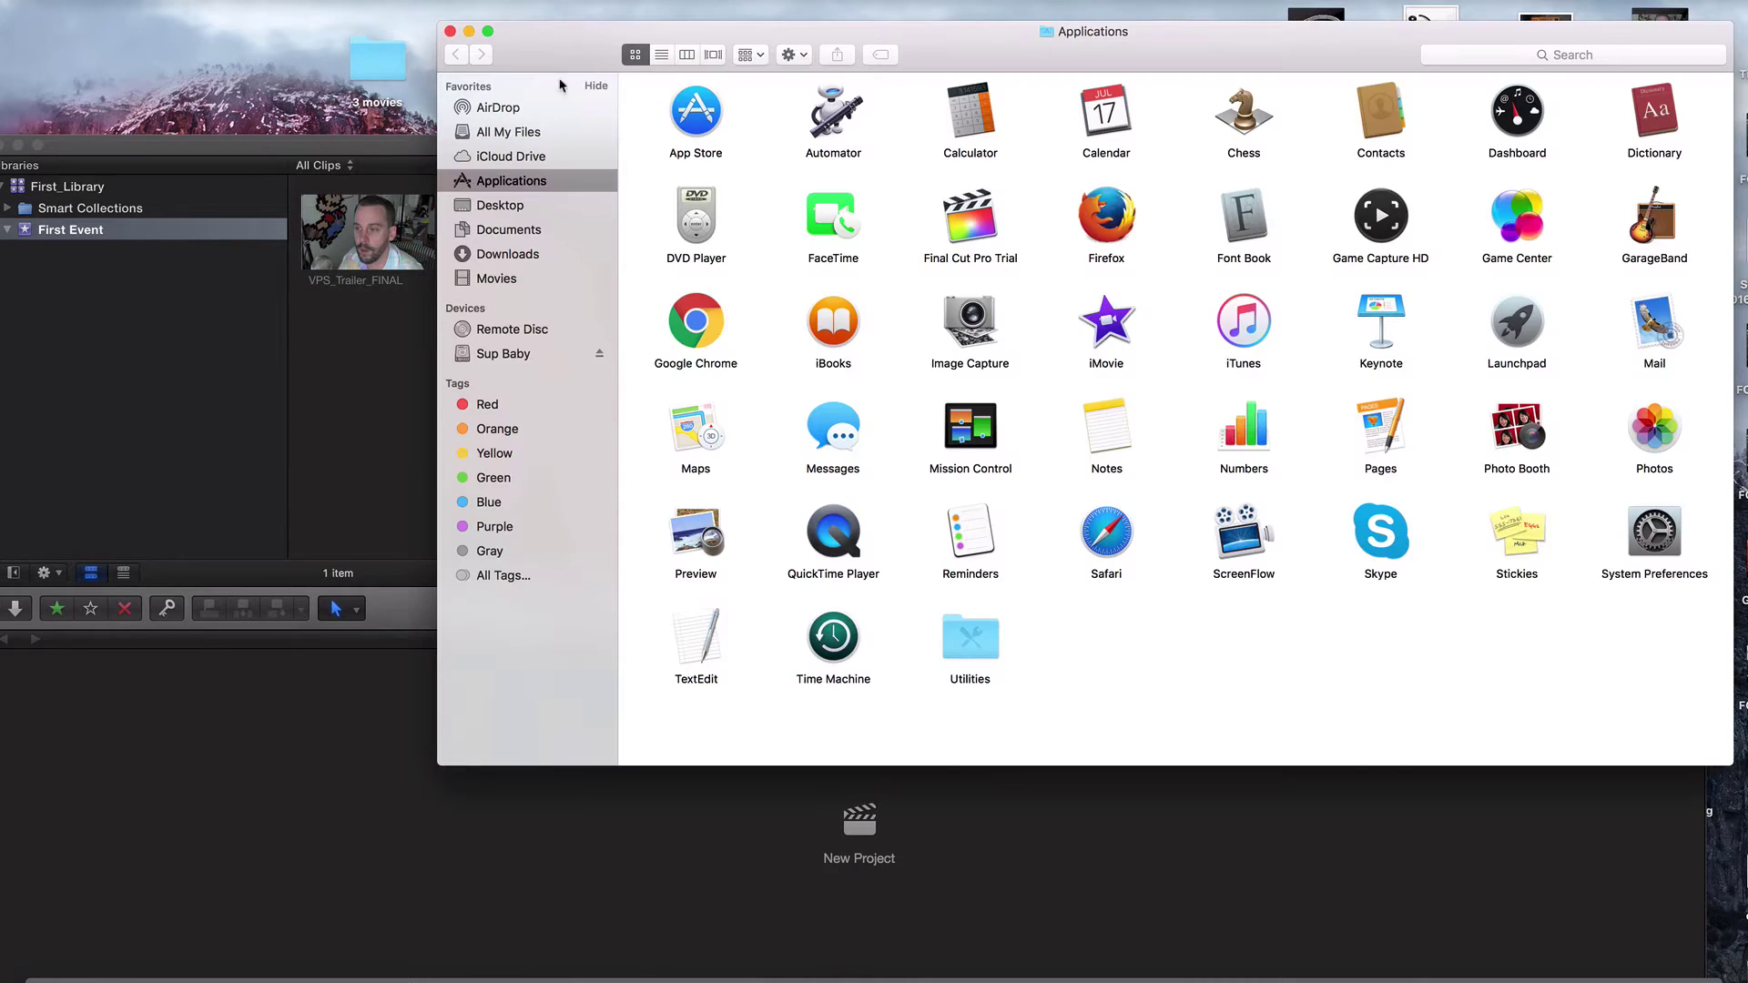
click(495, 278)
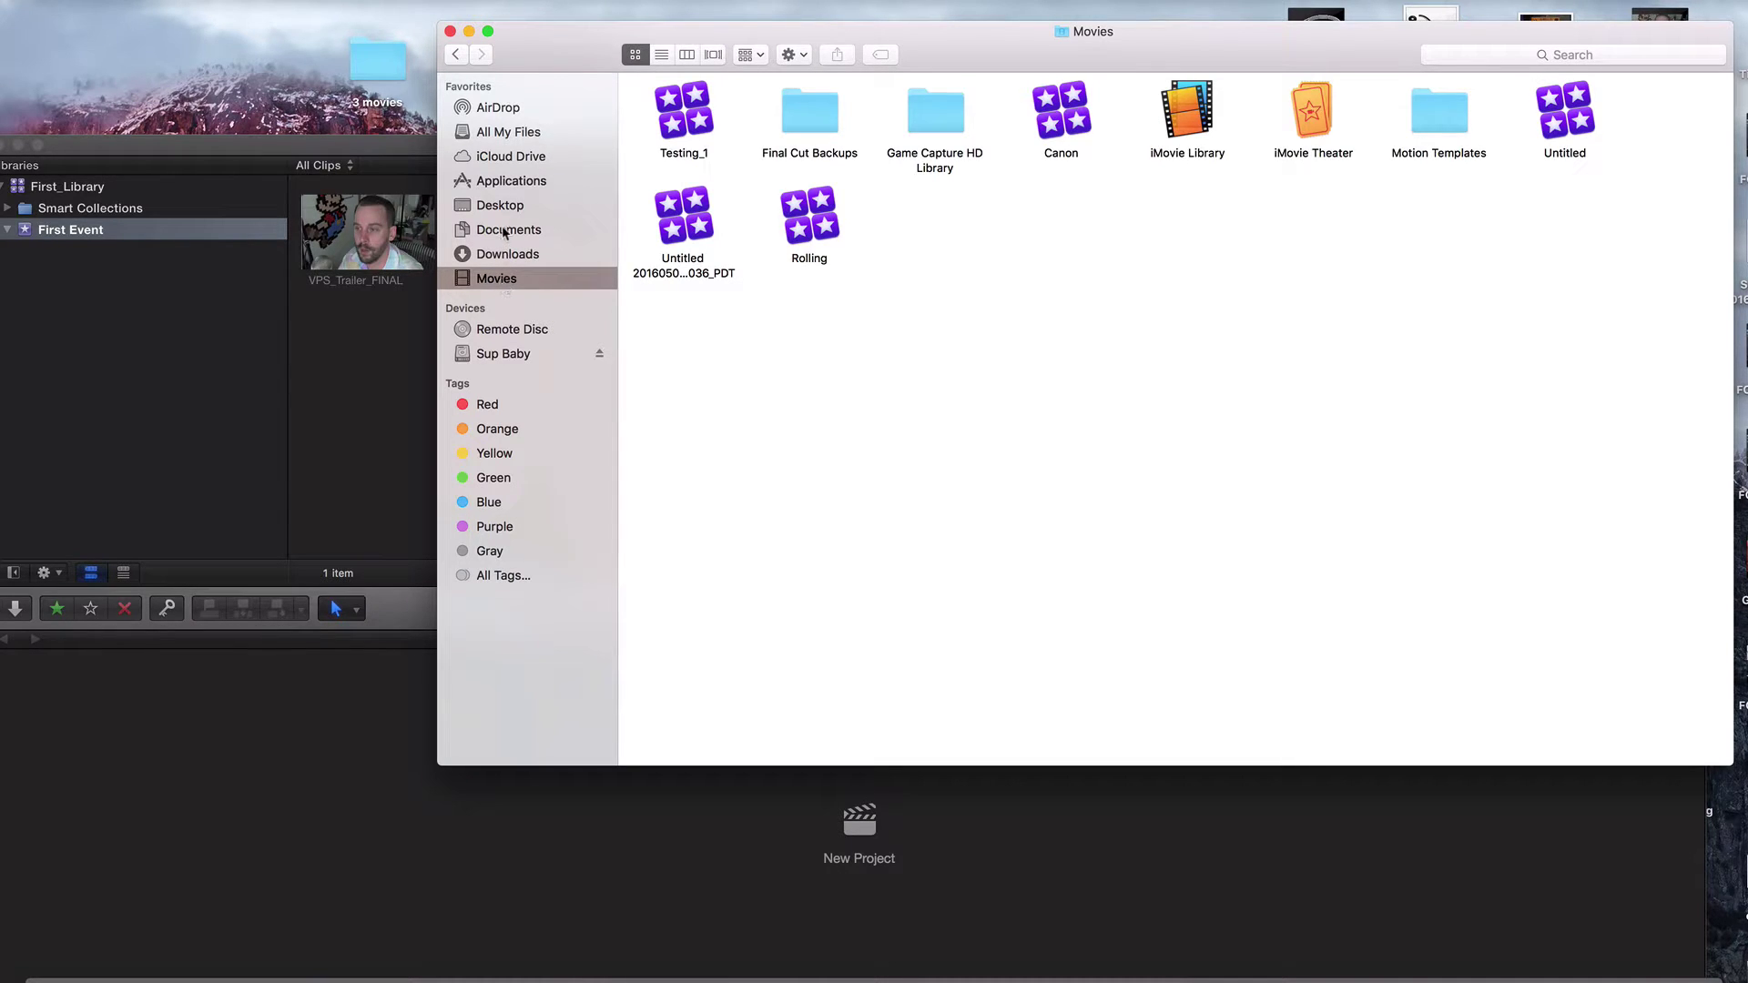
click(503, 231)
right_click(504, 231)
click(533, 255)
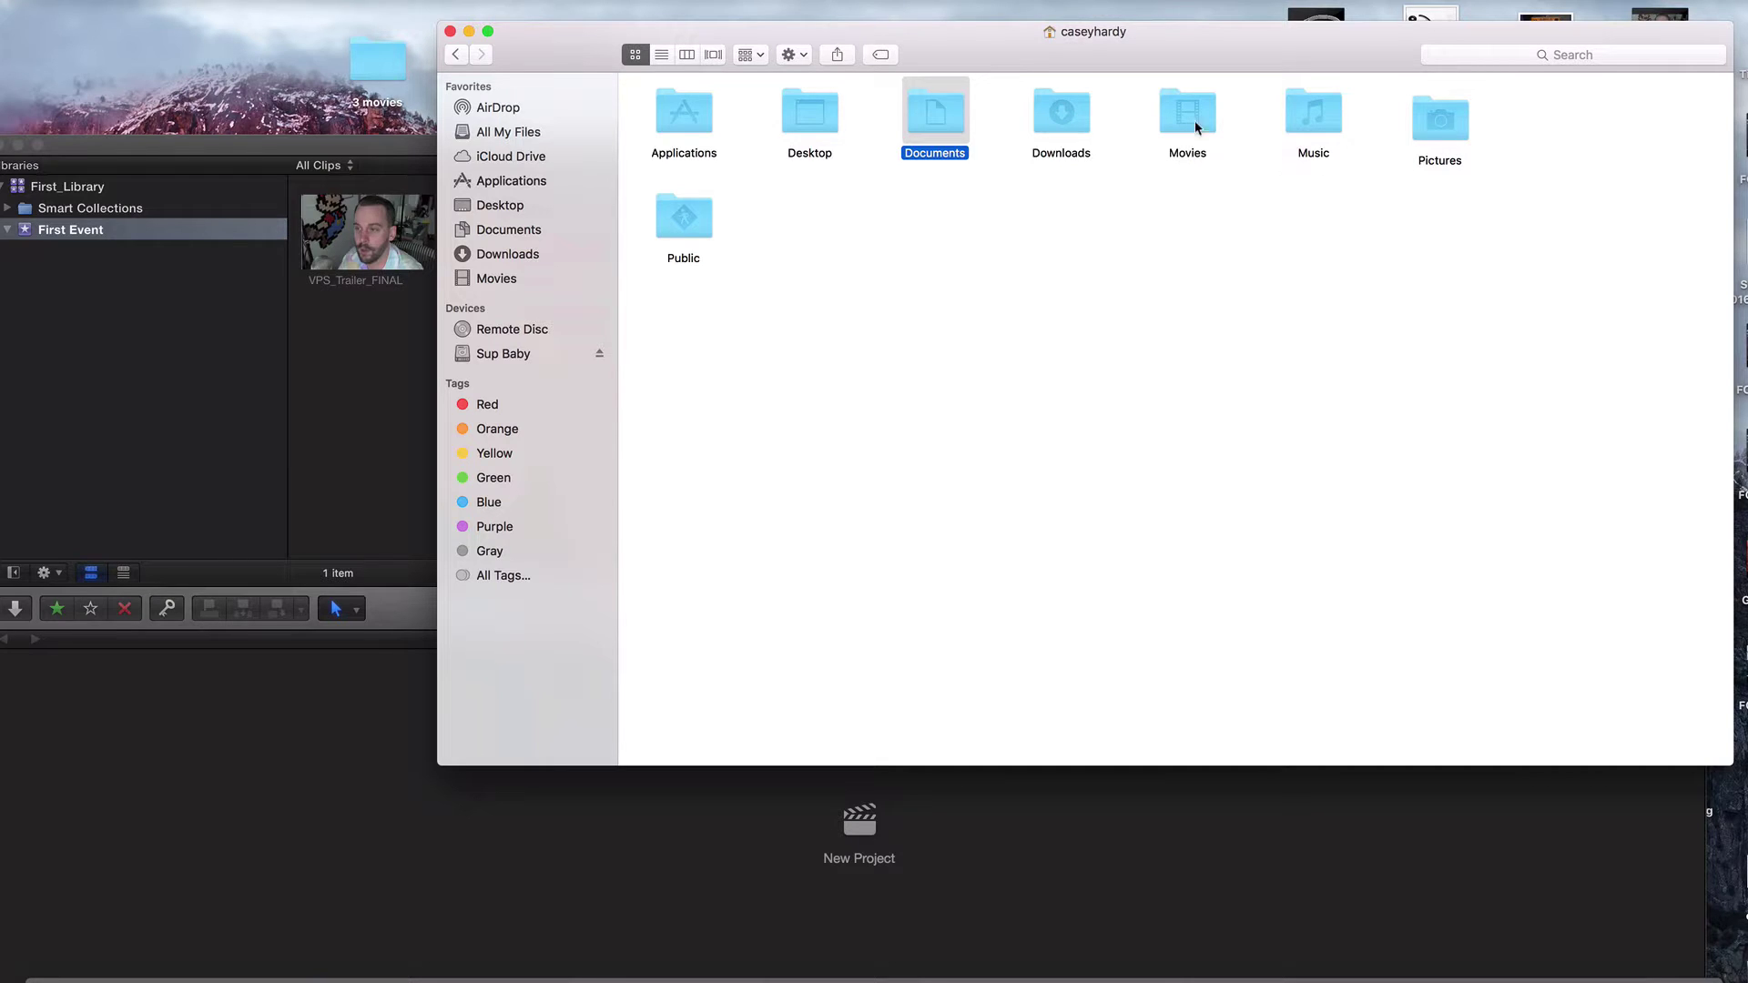
double_click(1445, 129)
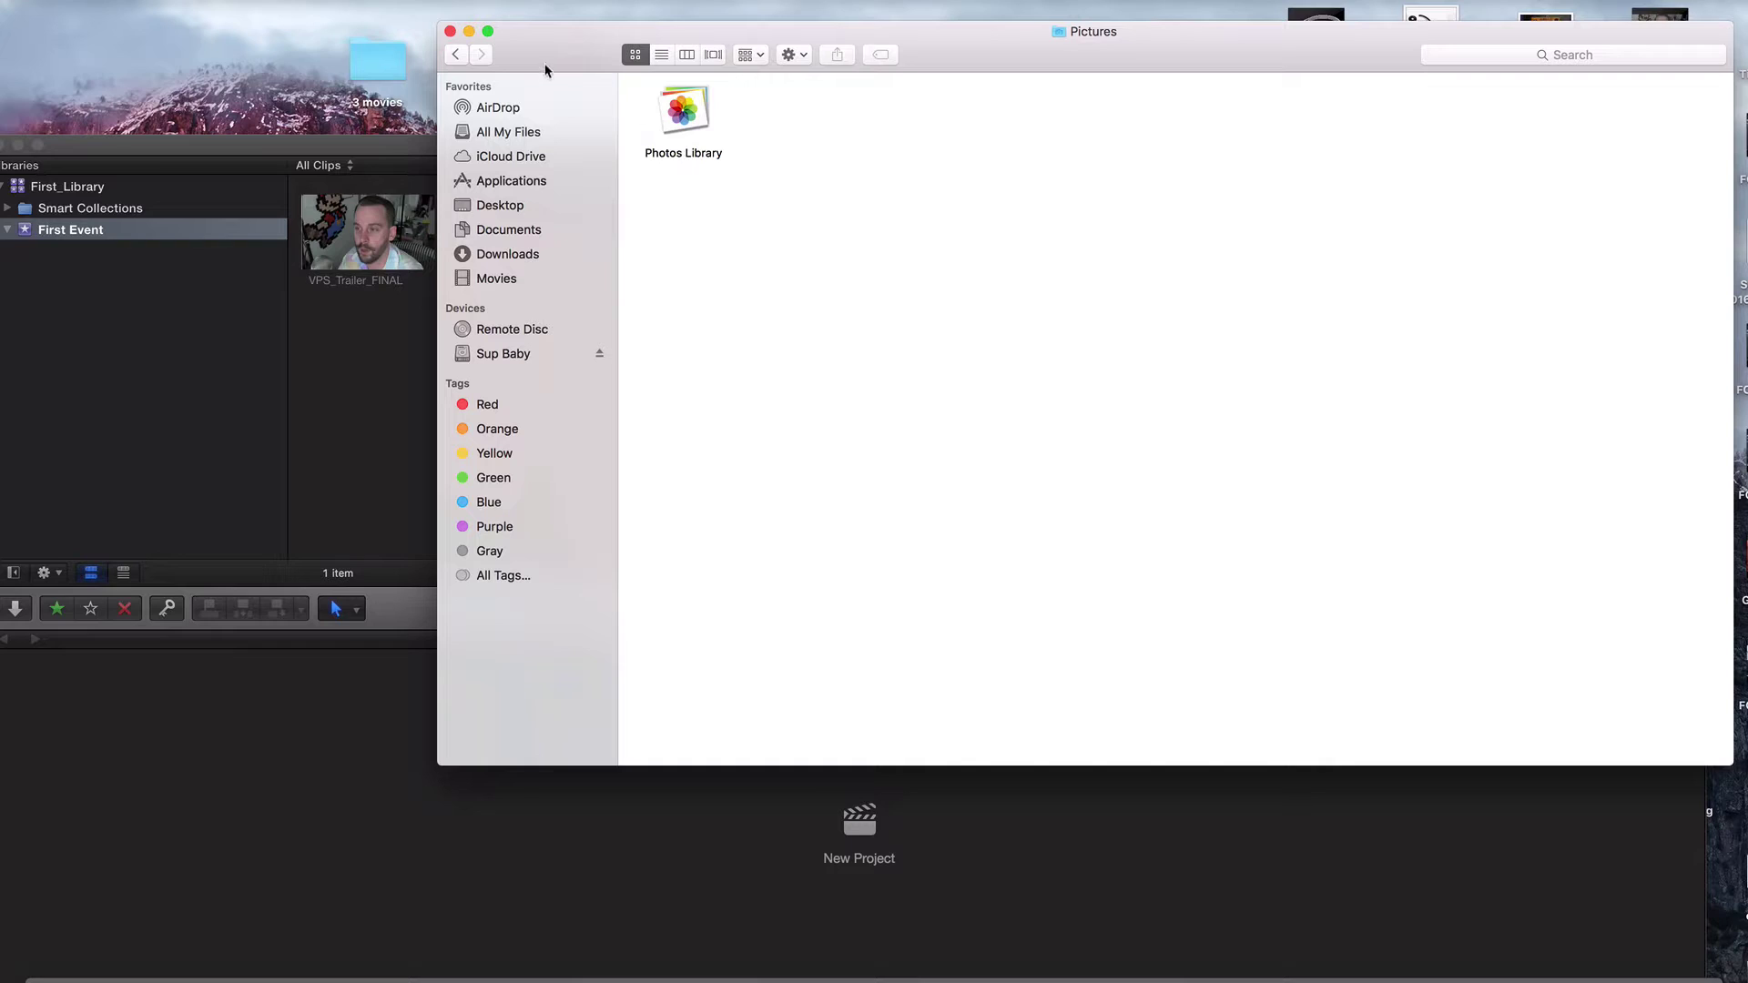
click(455, 53)
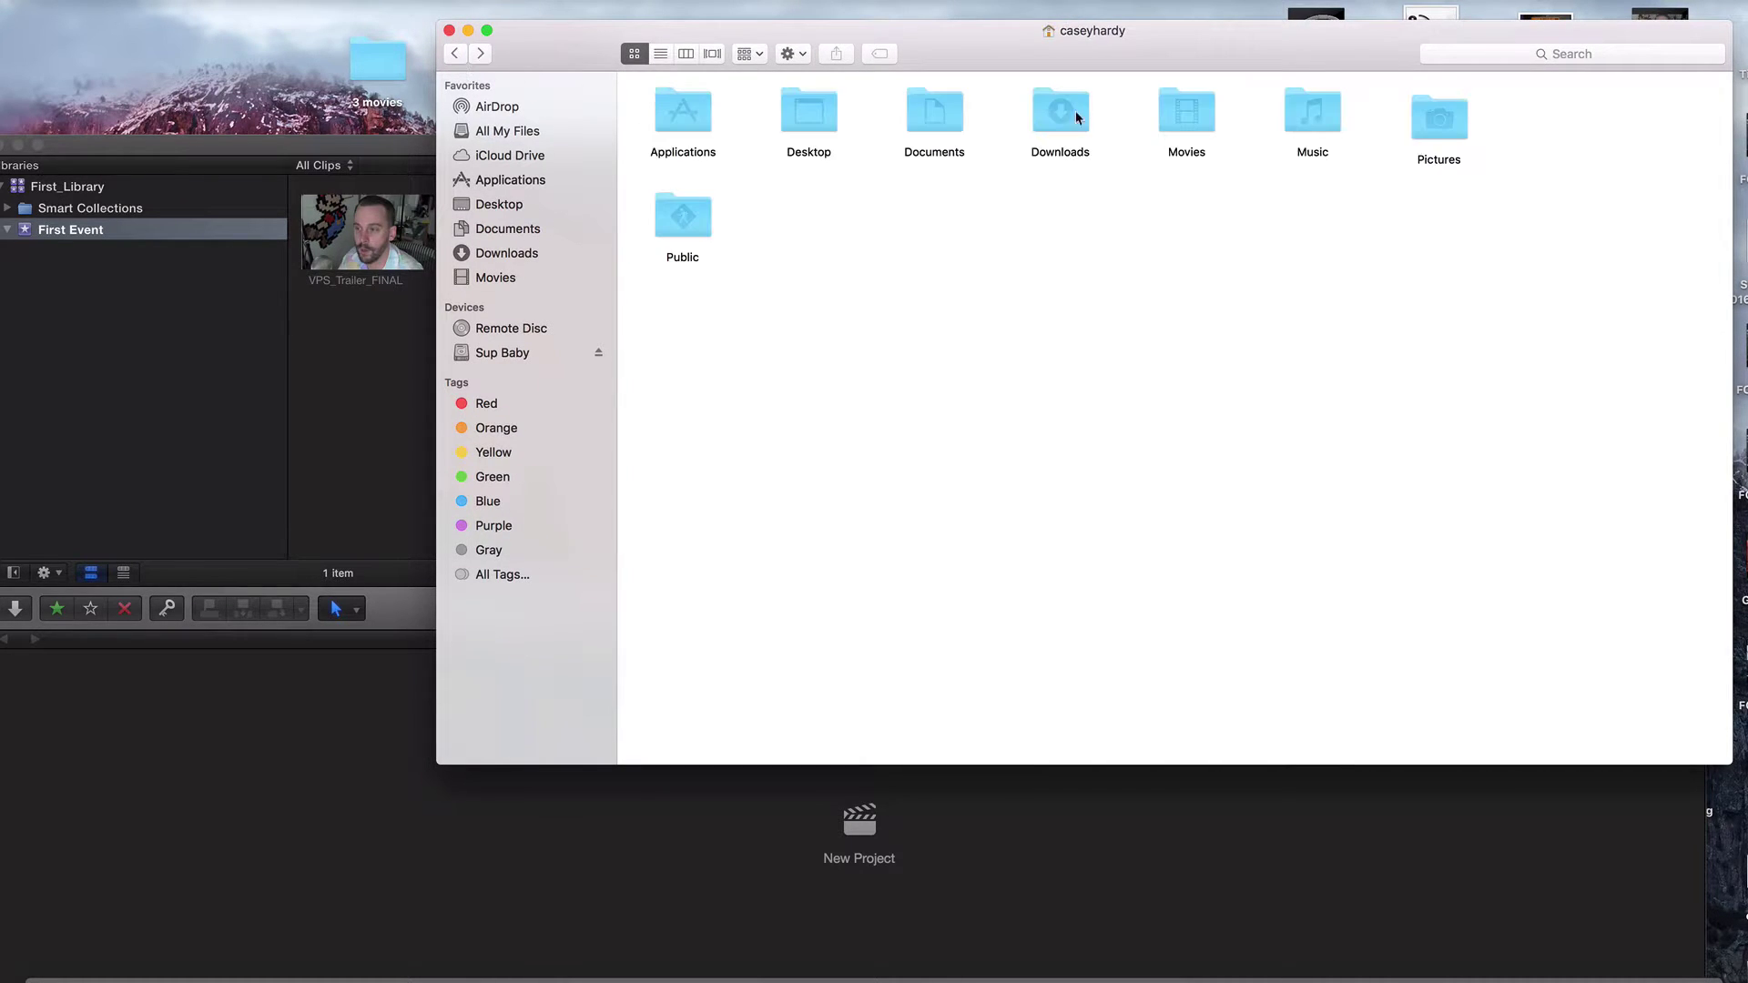
click(449, 31)
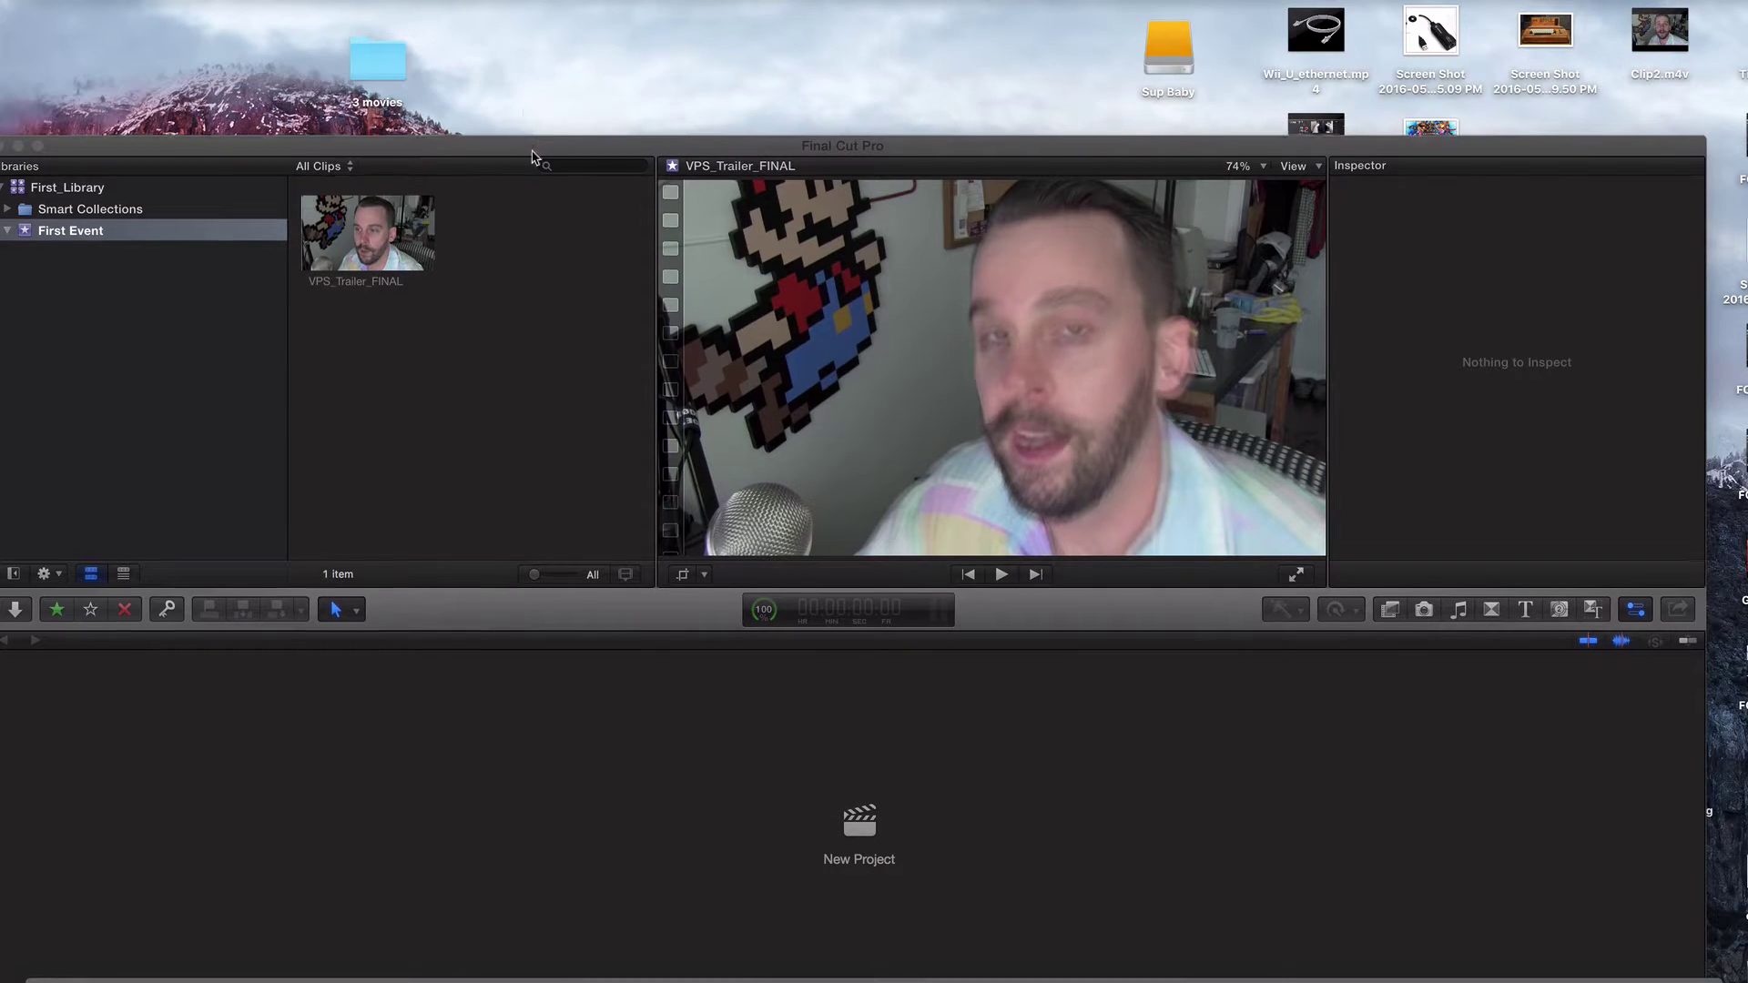
drag(535, 147, 532, 183)
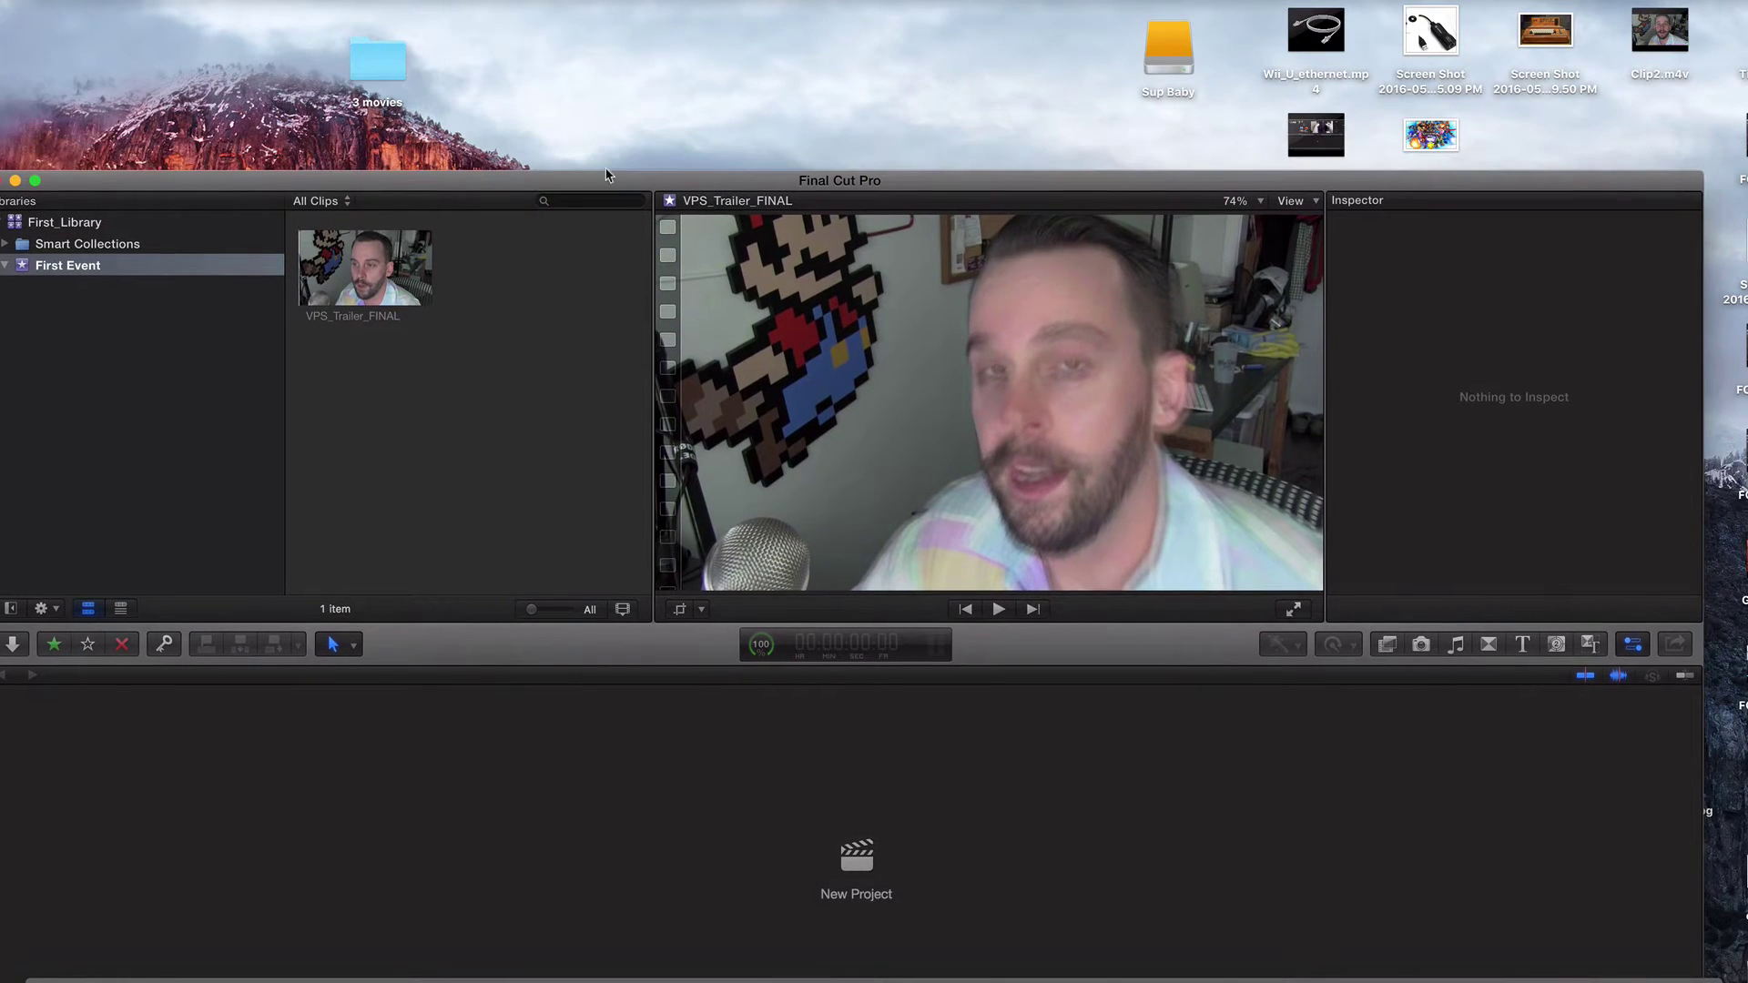
Step: Open the Sup Baby drive, then its Village Park Source folder
double_click(1168, 91)
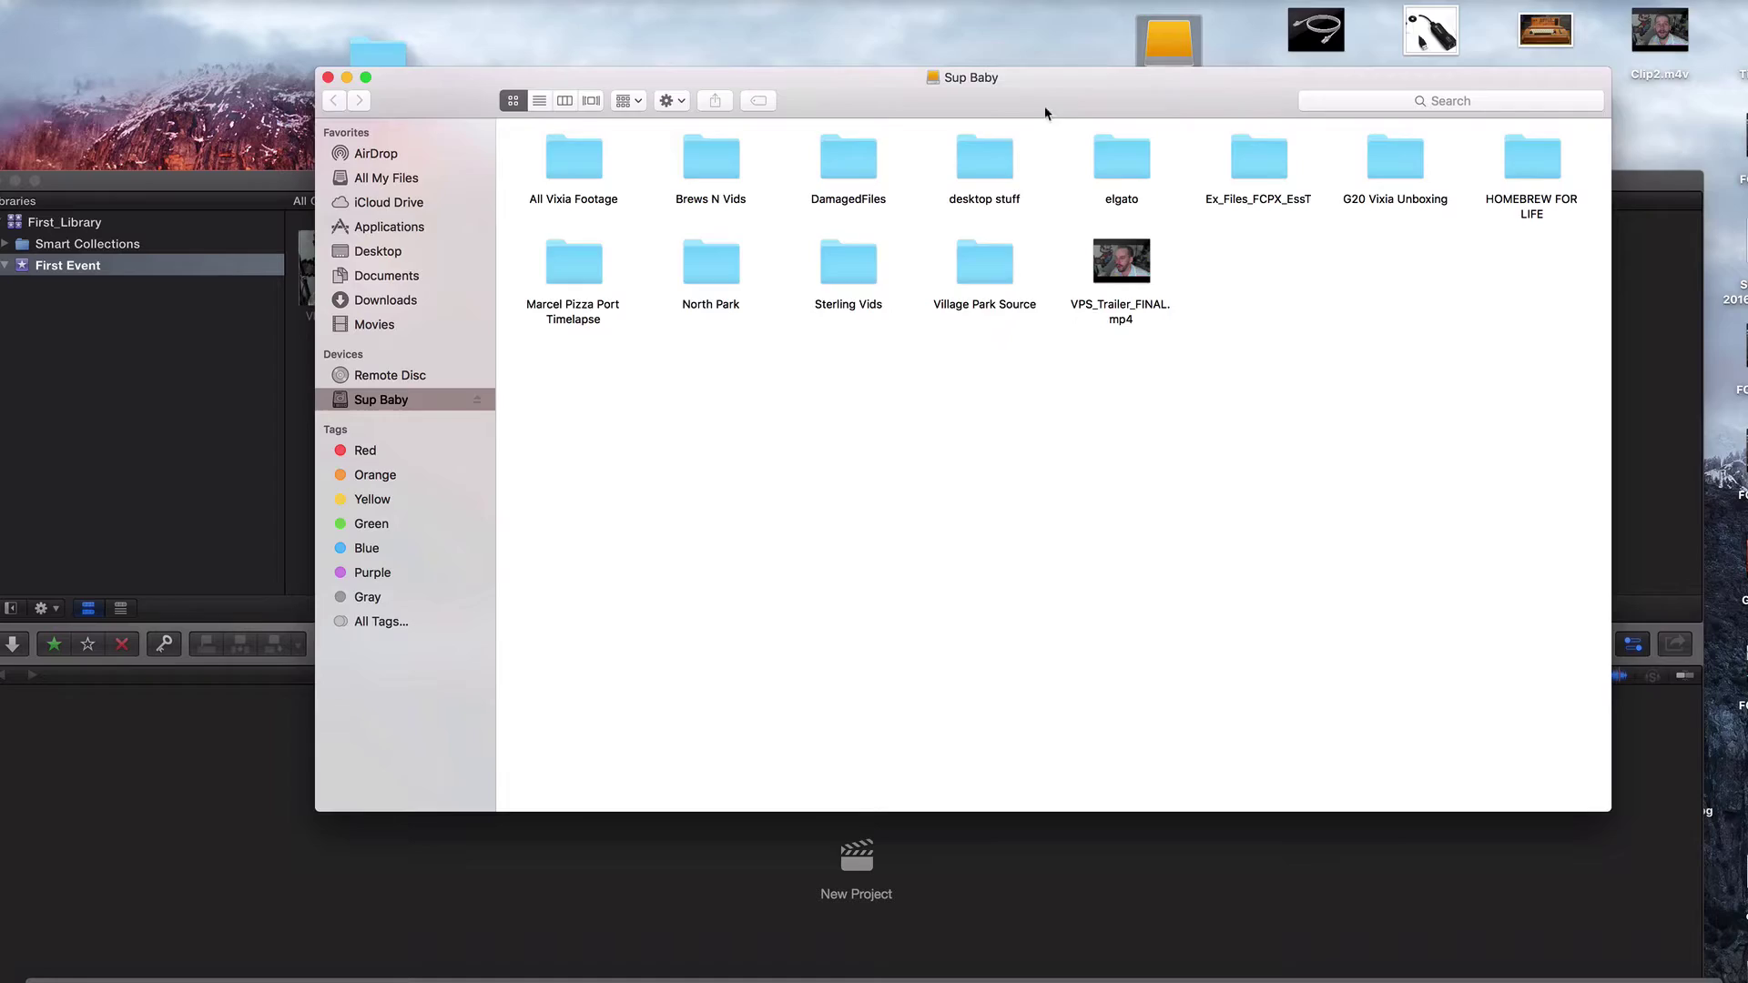
drag(1045, 111, 1211, 53)
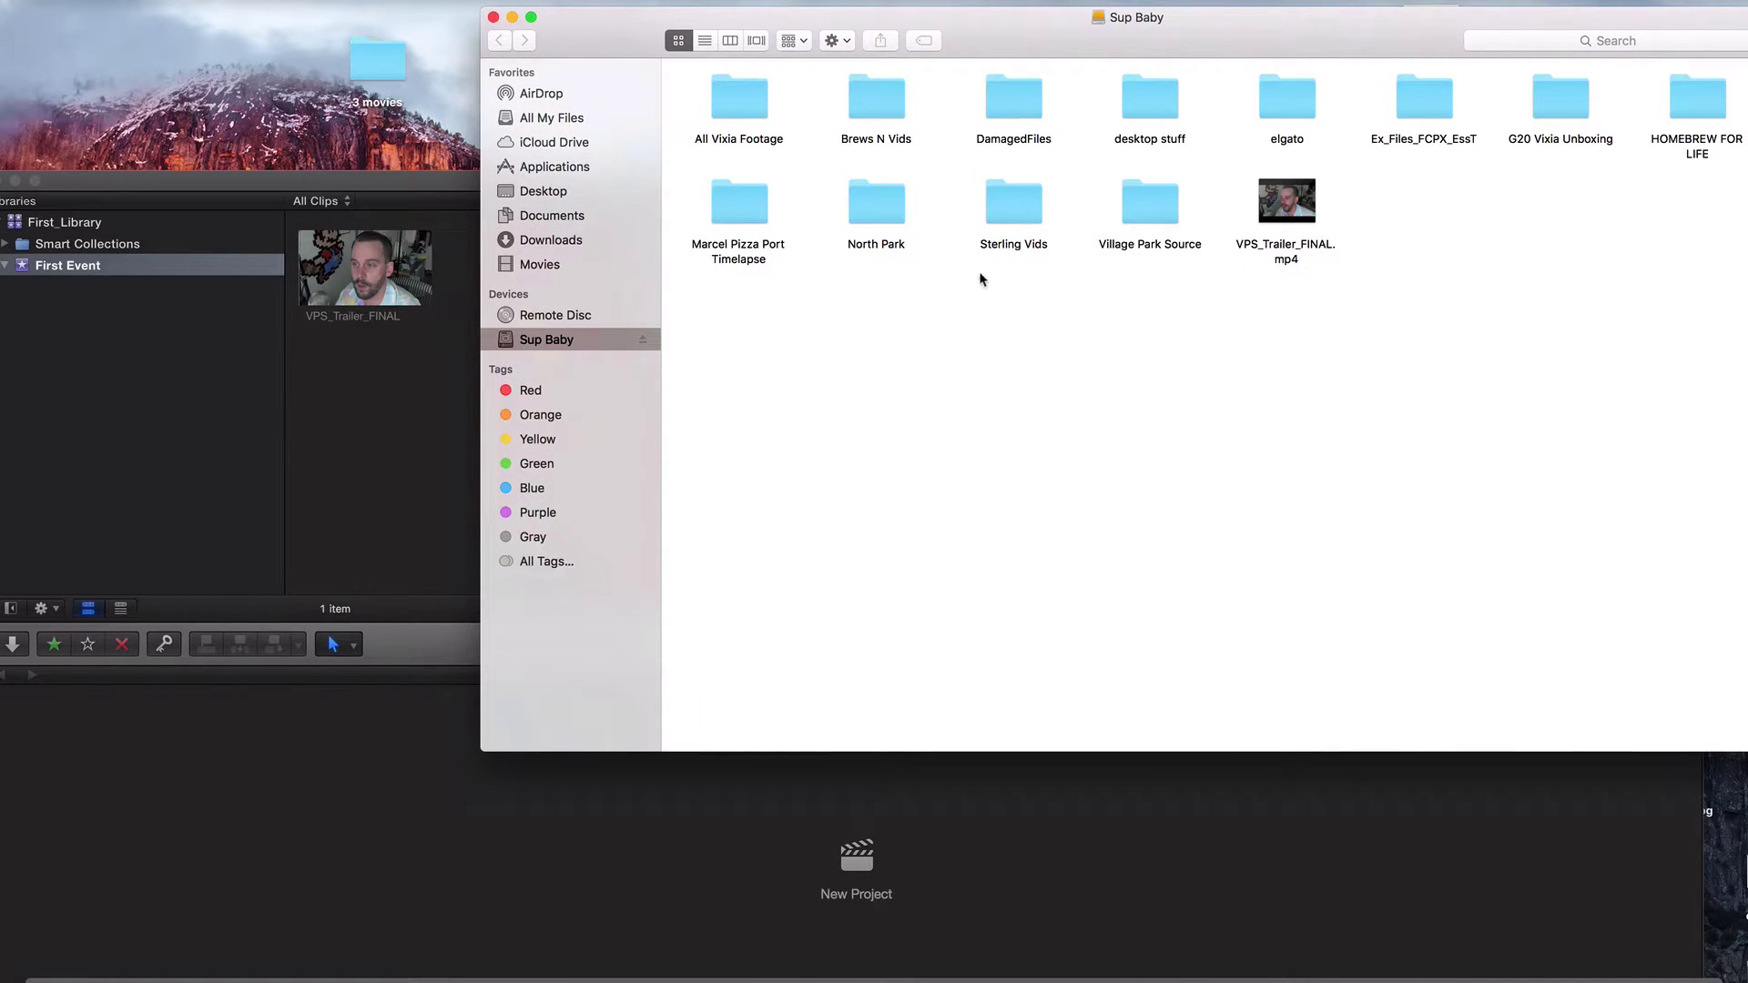
double_click(1160, 204)
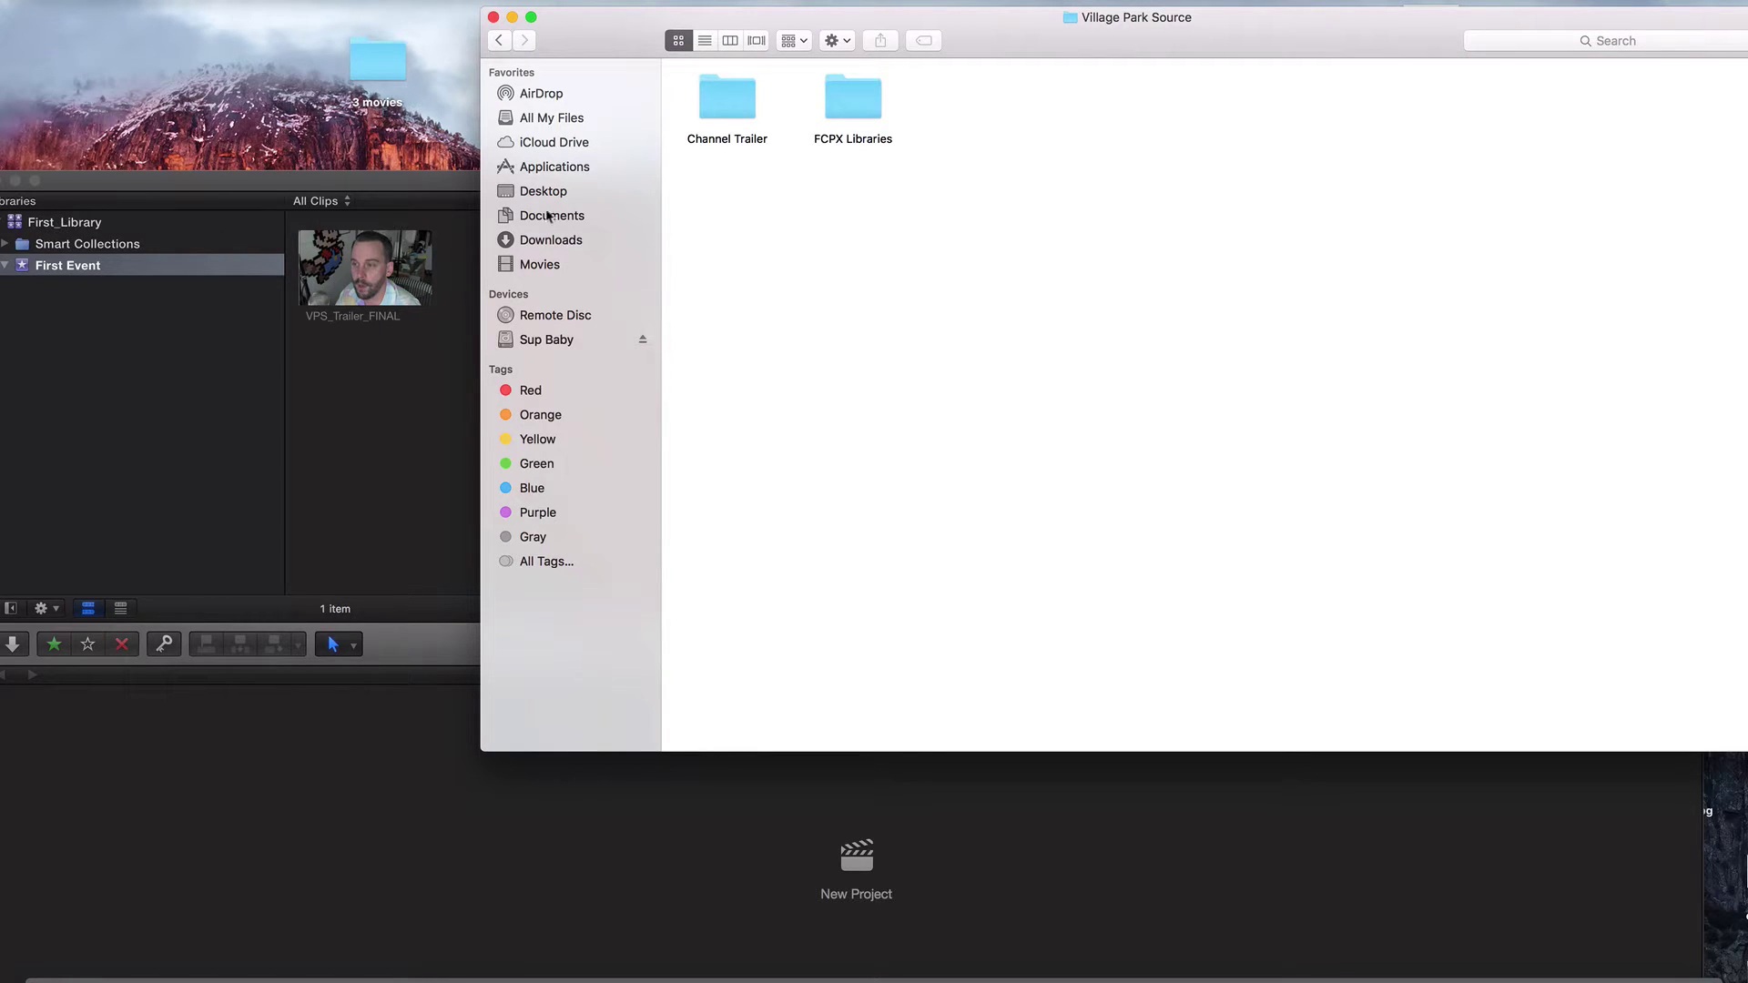
Step: In FCPX Libraries > First Libary, add a new folder beside First_Library
double_click(850, 138)
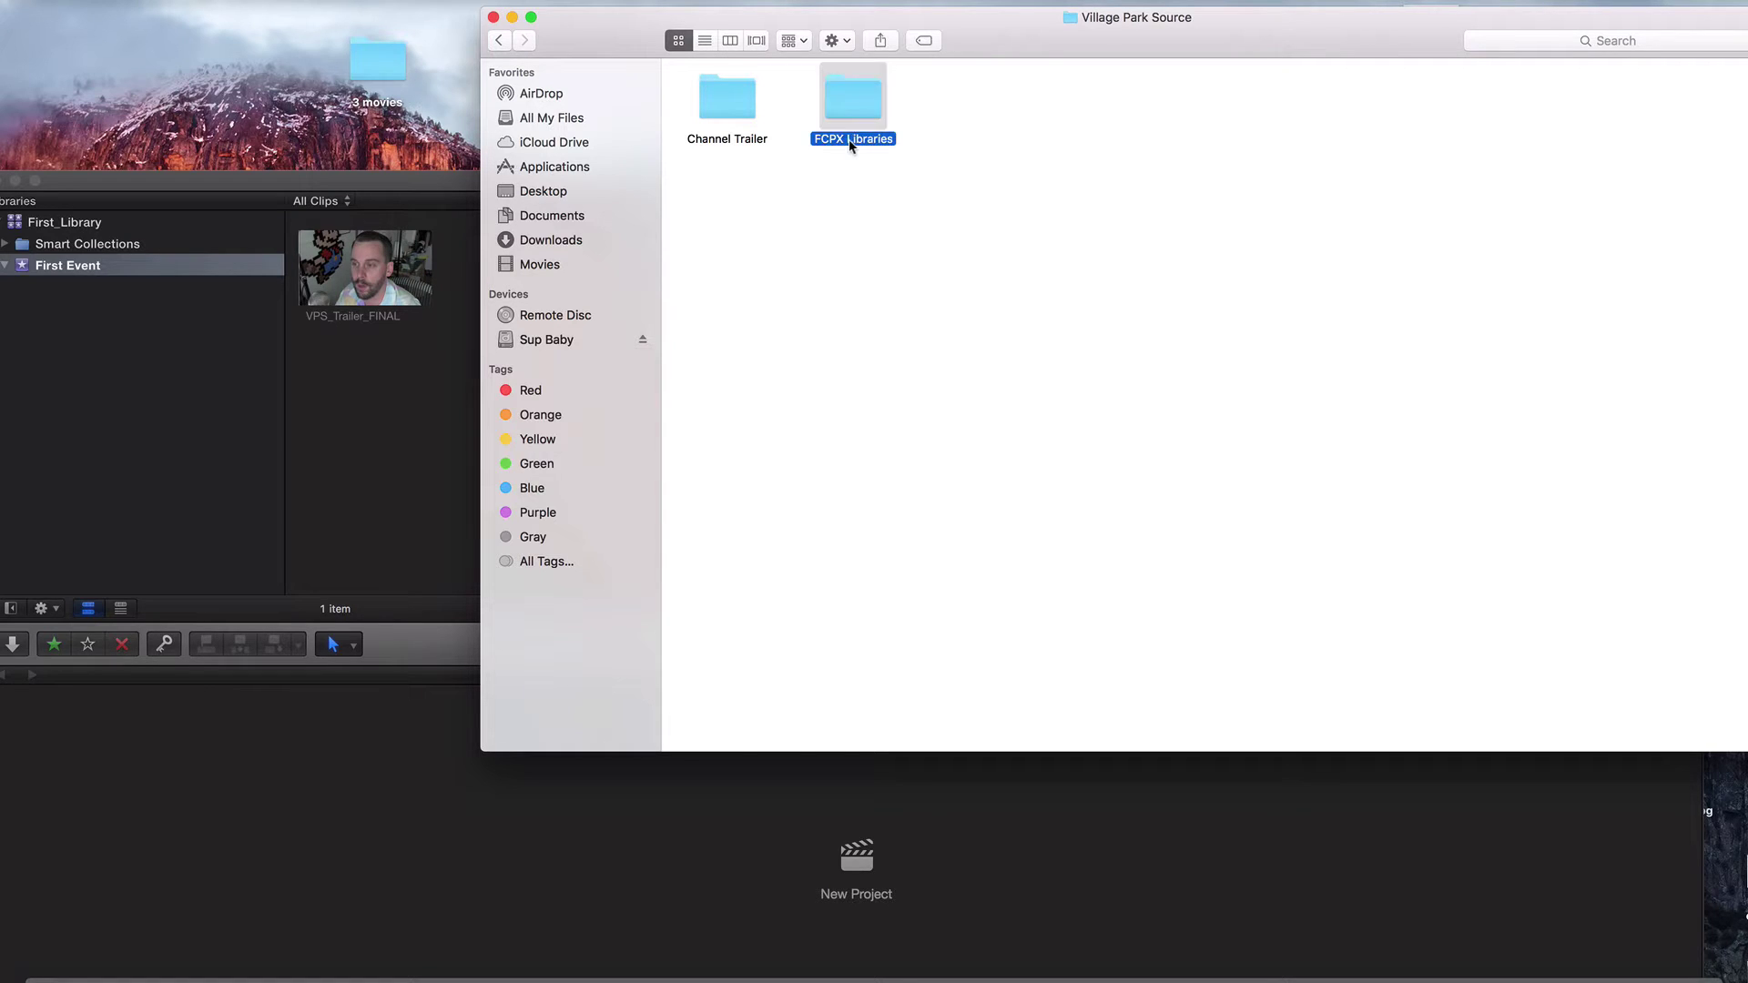
double_click(736, 146)
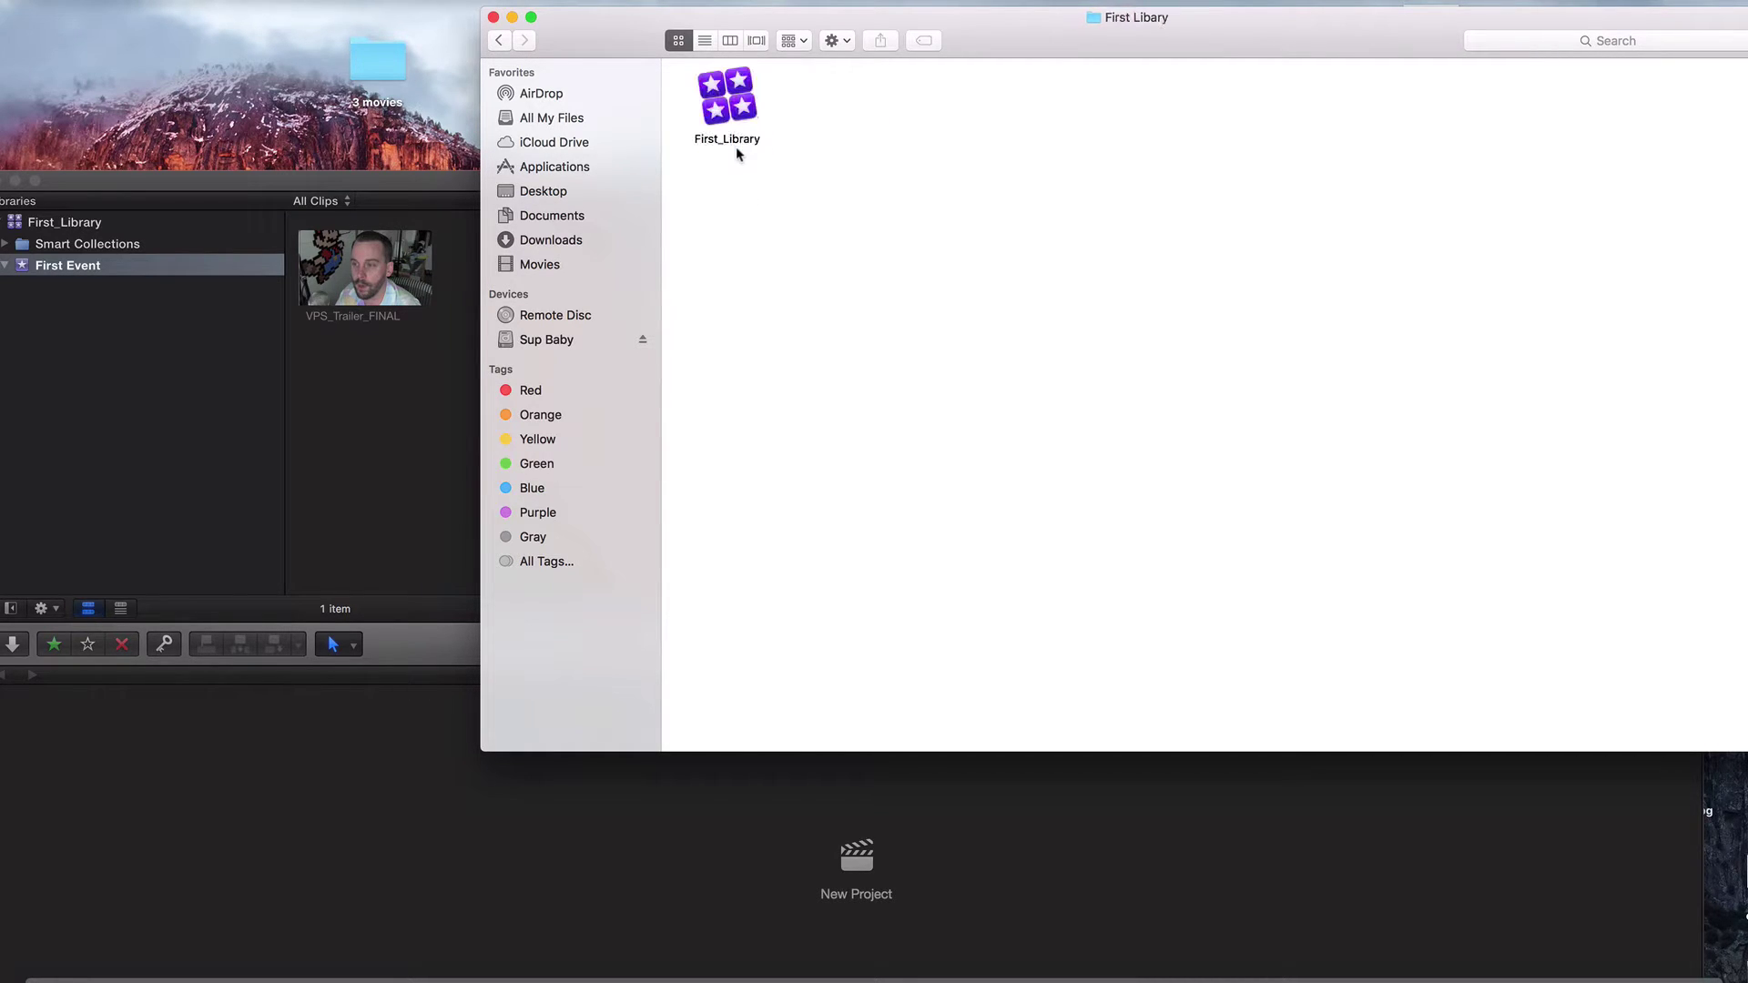
right_click(805, 147)
click(835, 157)
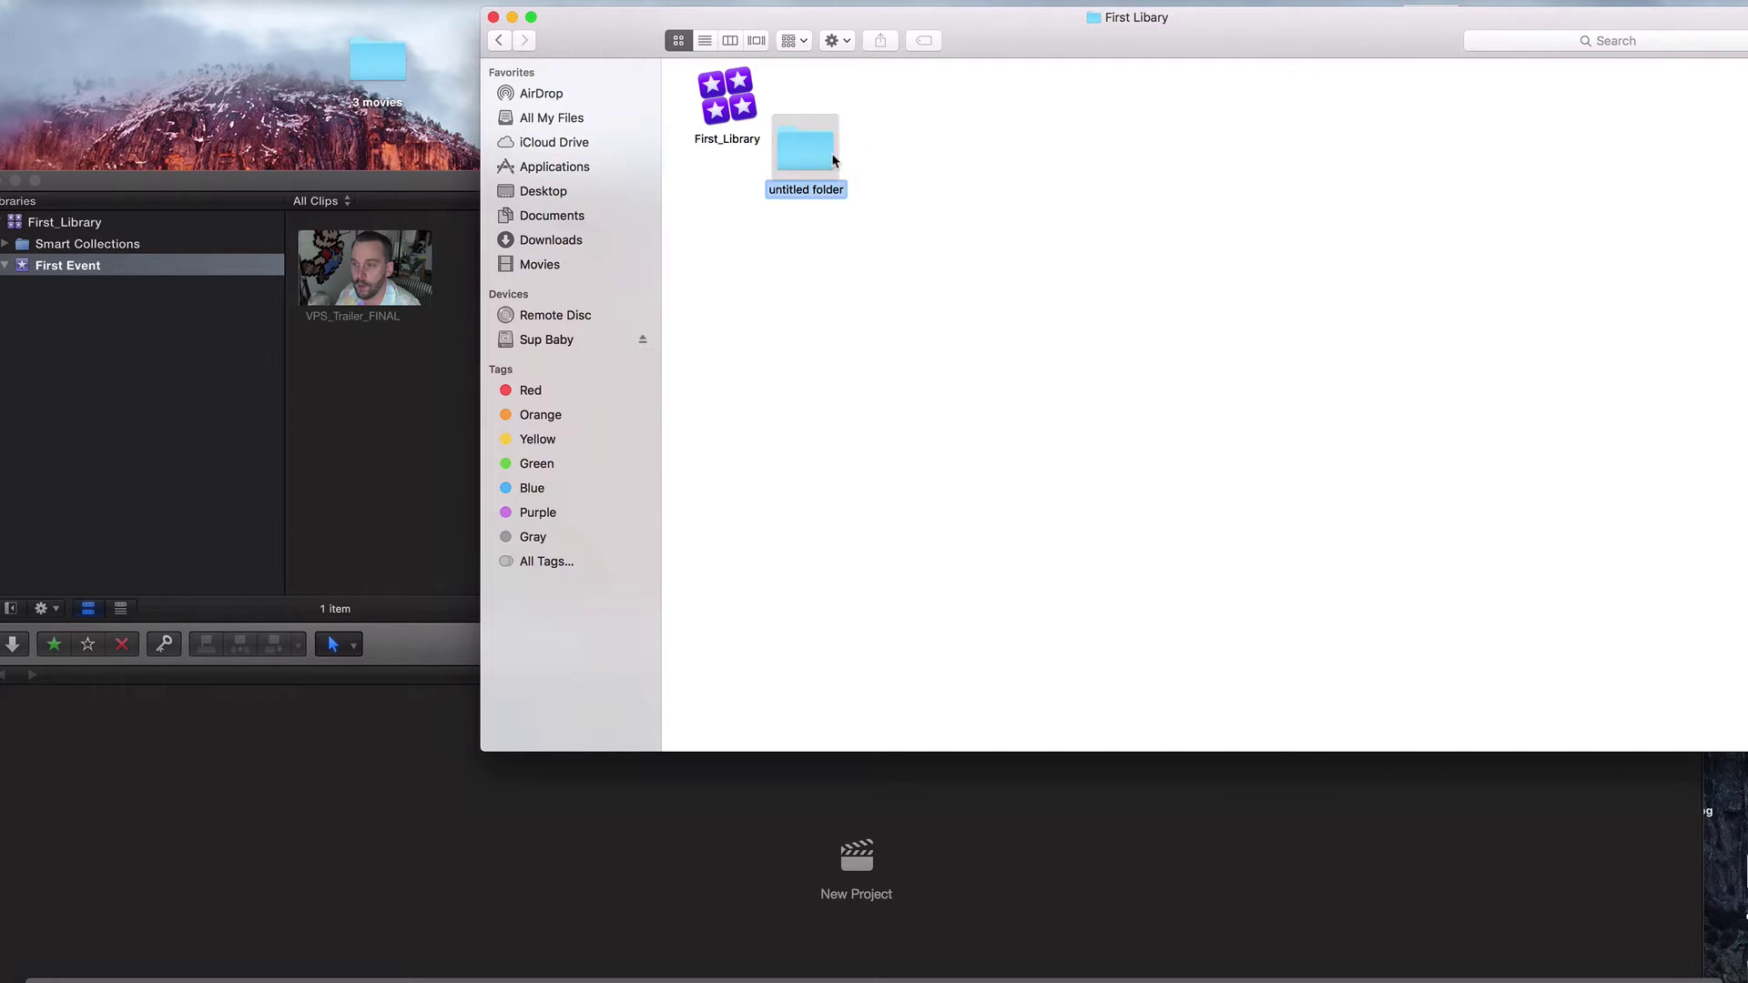
drag(809, 158, 844, 108)
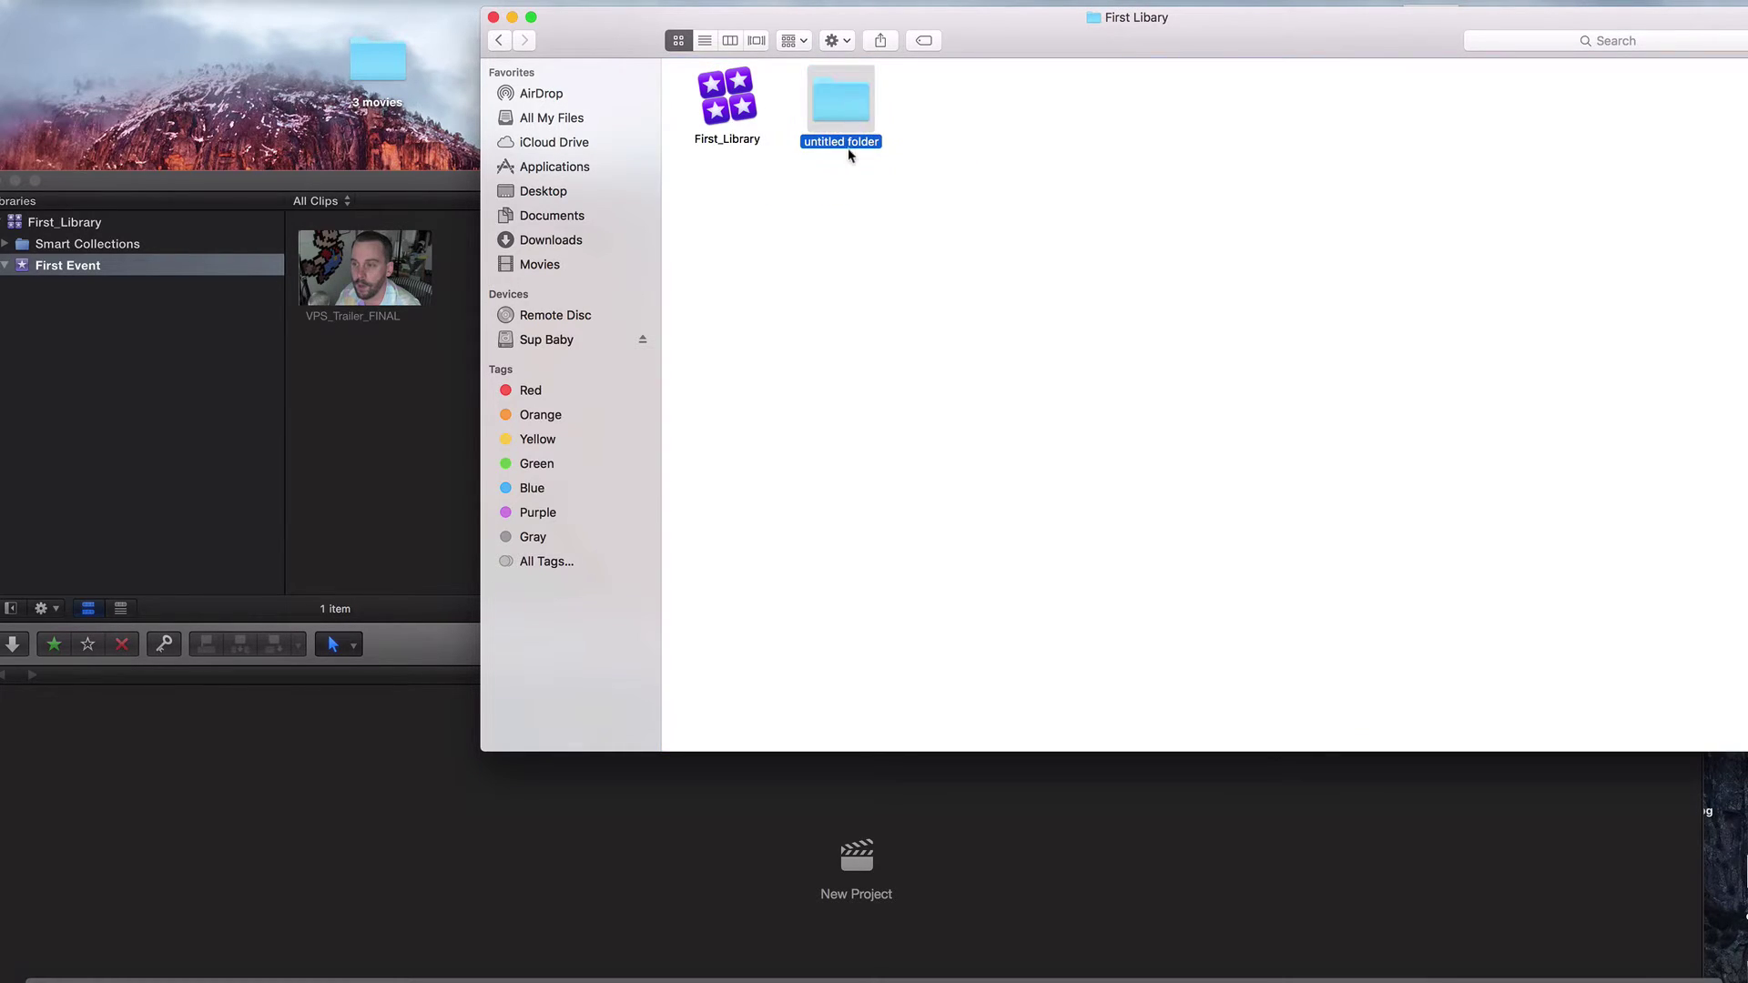
Step: Rename the untitled folder to 'First Event Movies'
click(854, 144)
click(878, 142)
drag(880, 144, 790, 134)
text(Fir)
text(st Event Mv)
key(BackSpace)
text(ovies)
key(Return)
drag(1004, 42, 1007, 39)
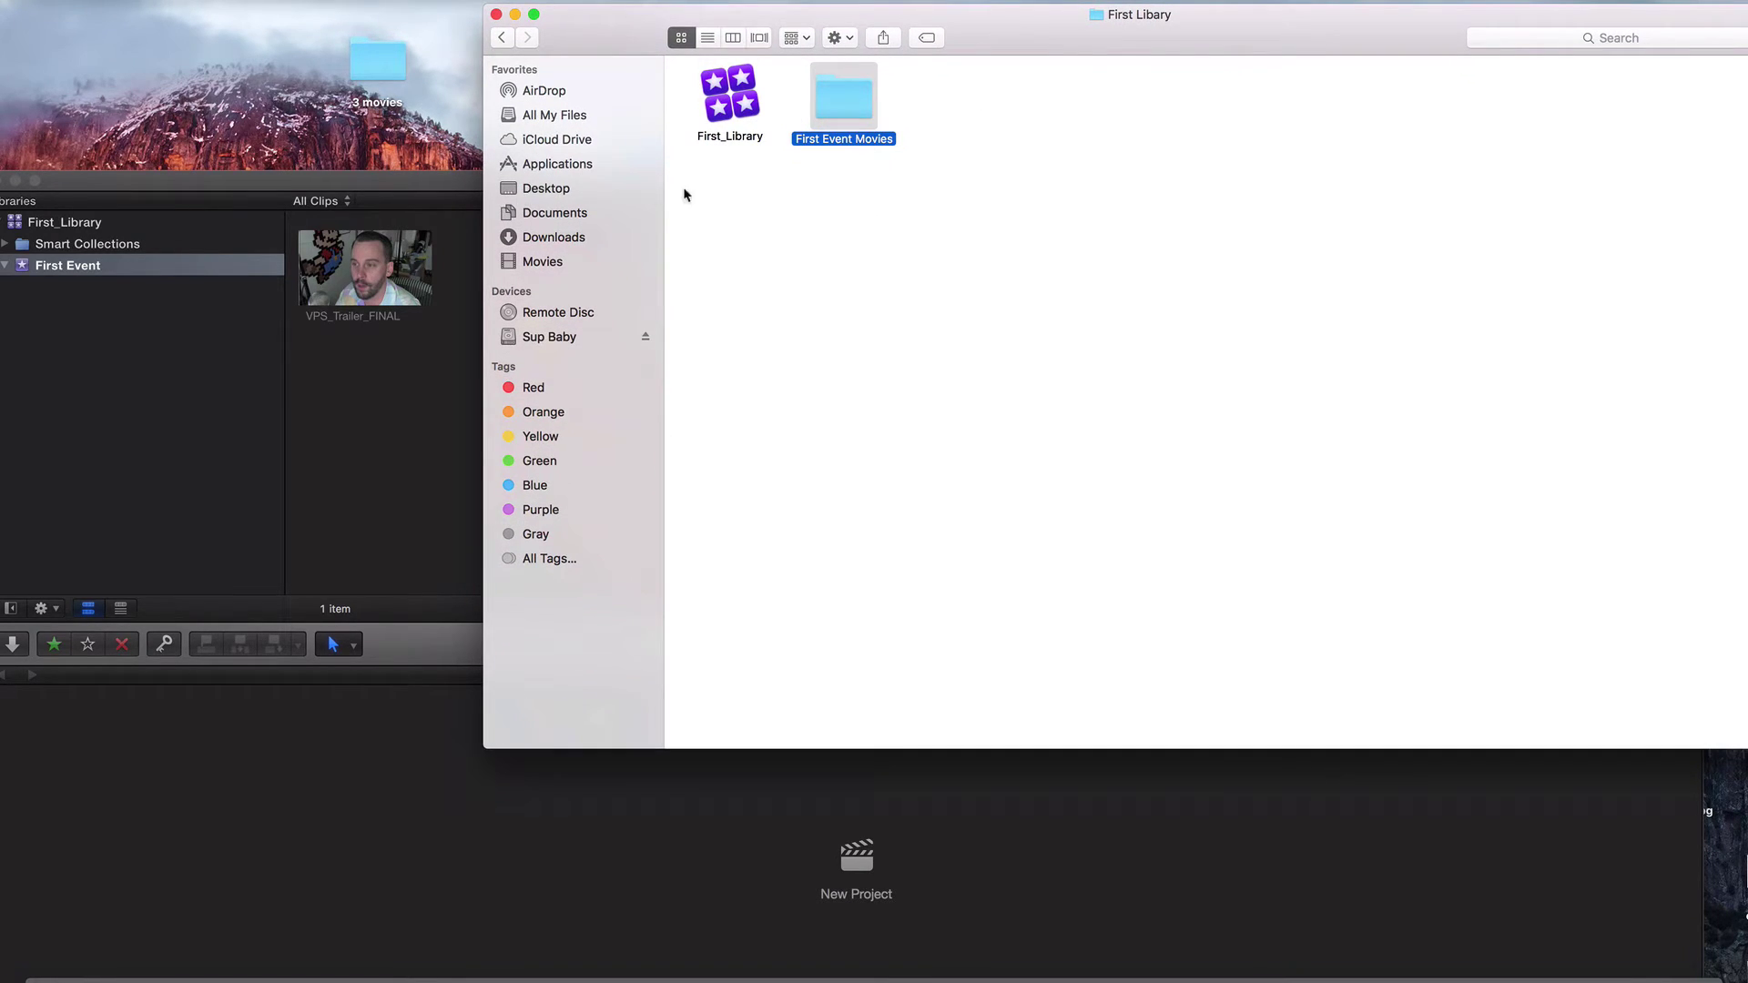
Step: Move backyard.mp4, Brews_n_gangs.mp4 and VPS_Trailer_FINAL.mp4 from 3 movies into First Event Movies
click(751, 194)
double_click(844, 101)
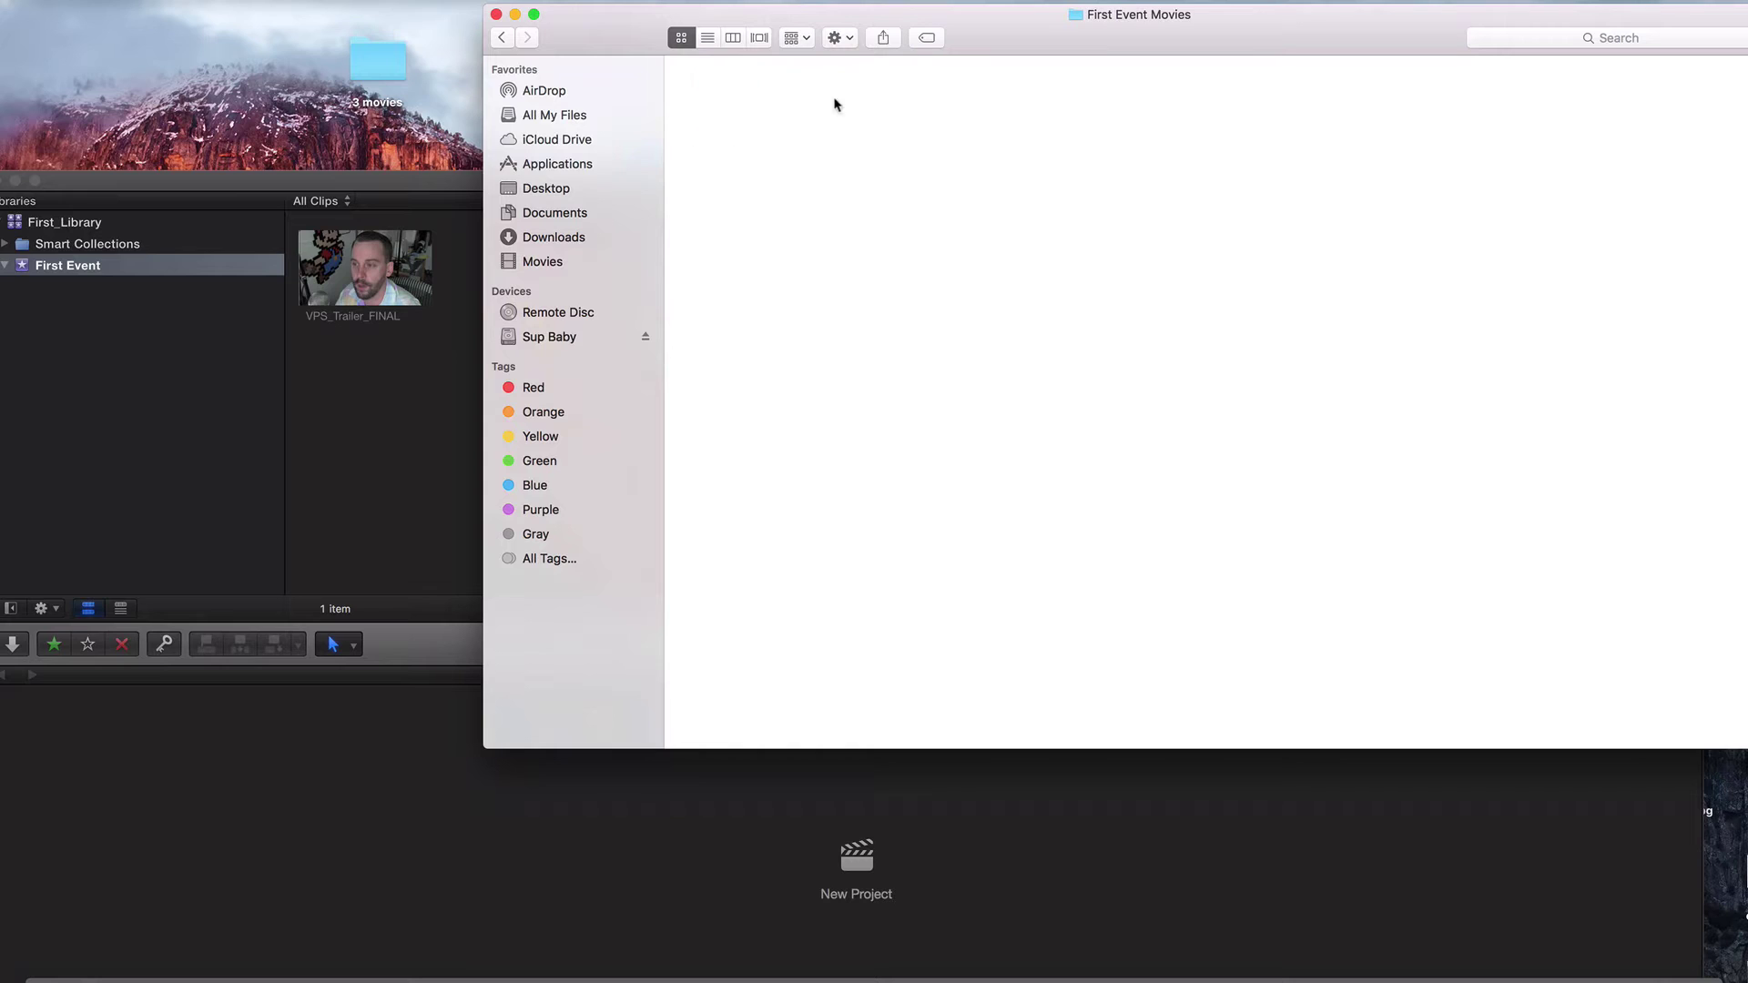
double_click(377, 66)
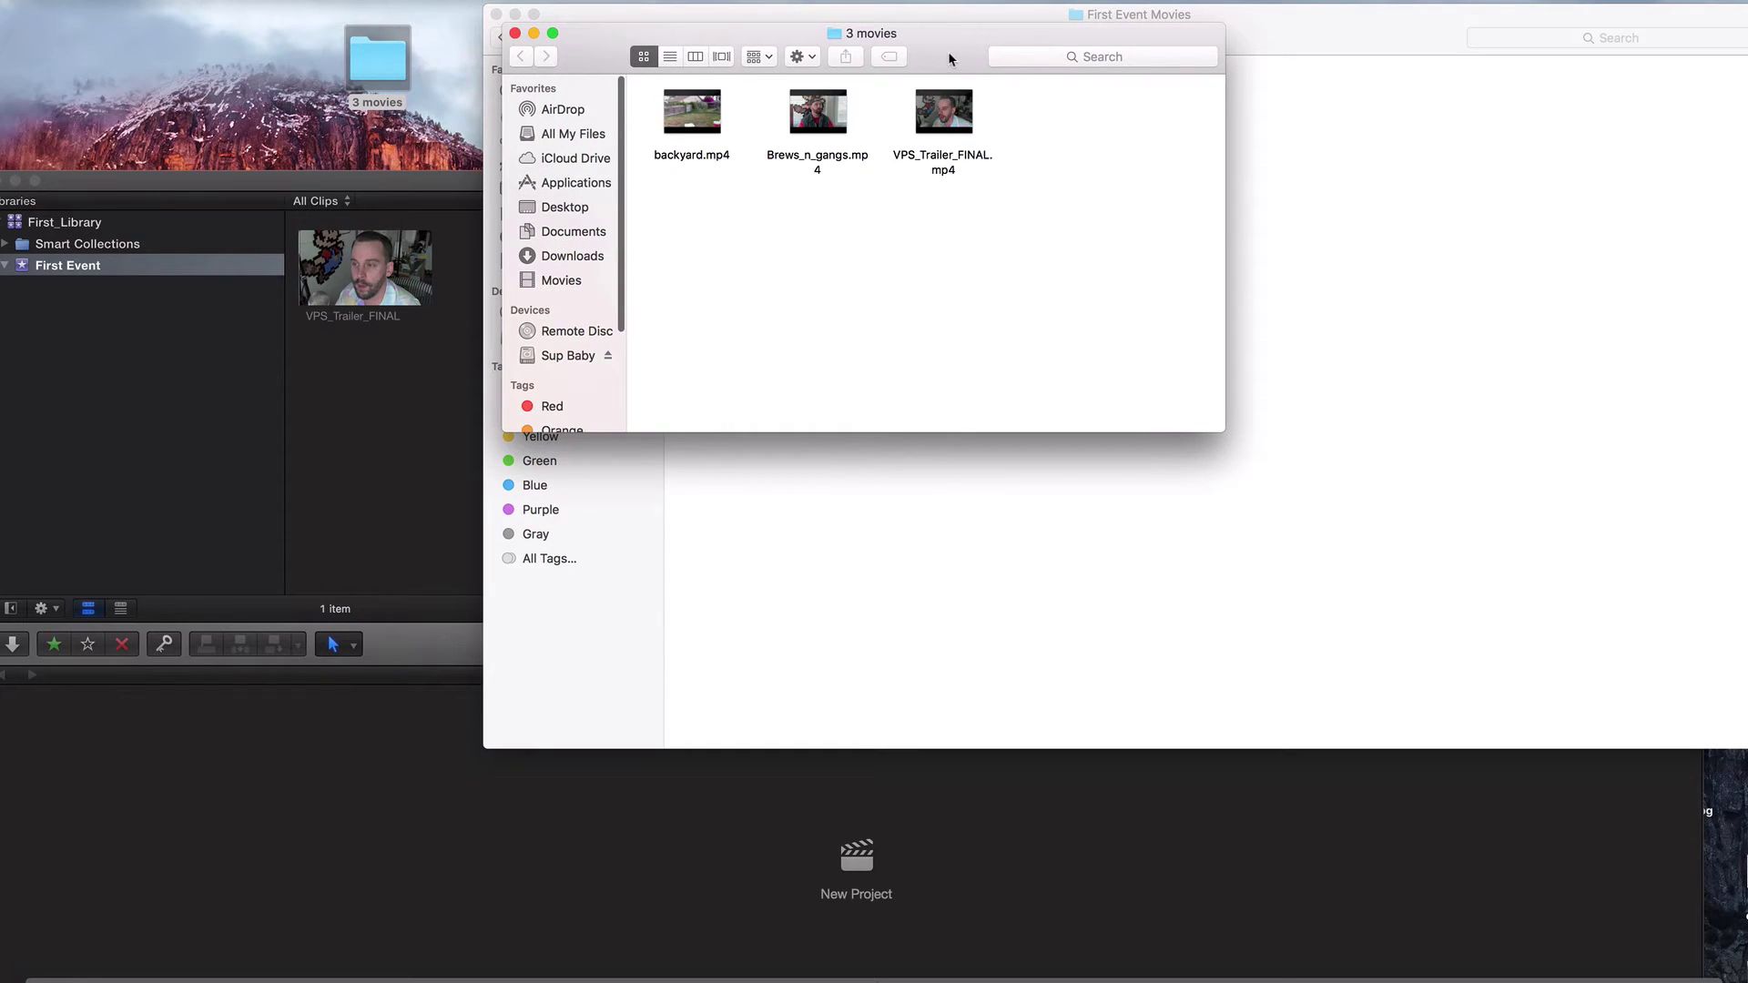
drag(947, 58, 547, 140)
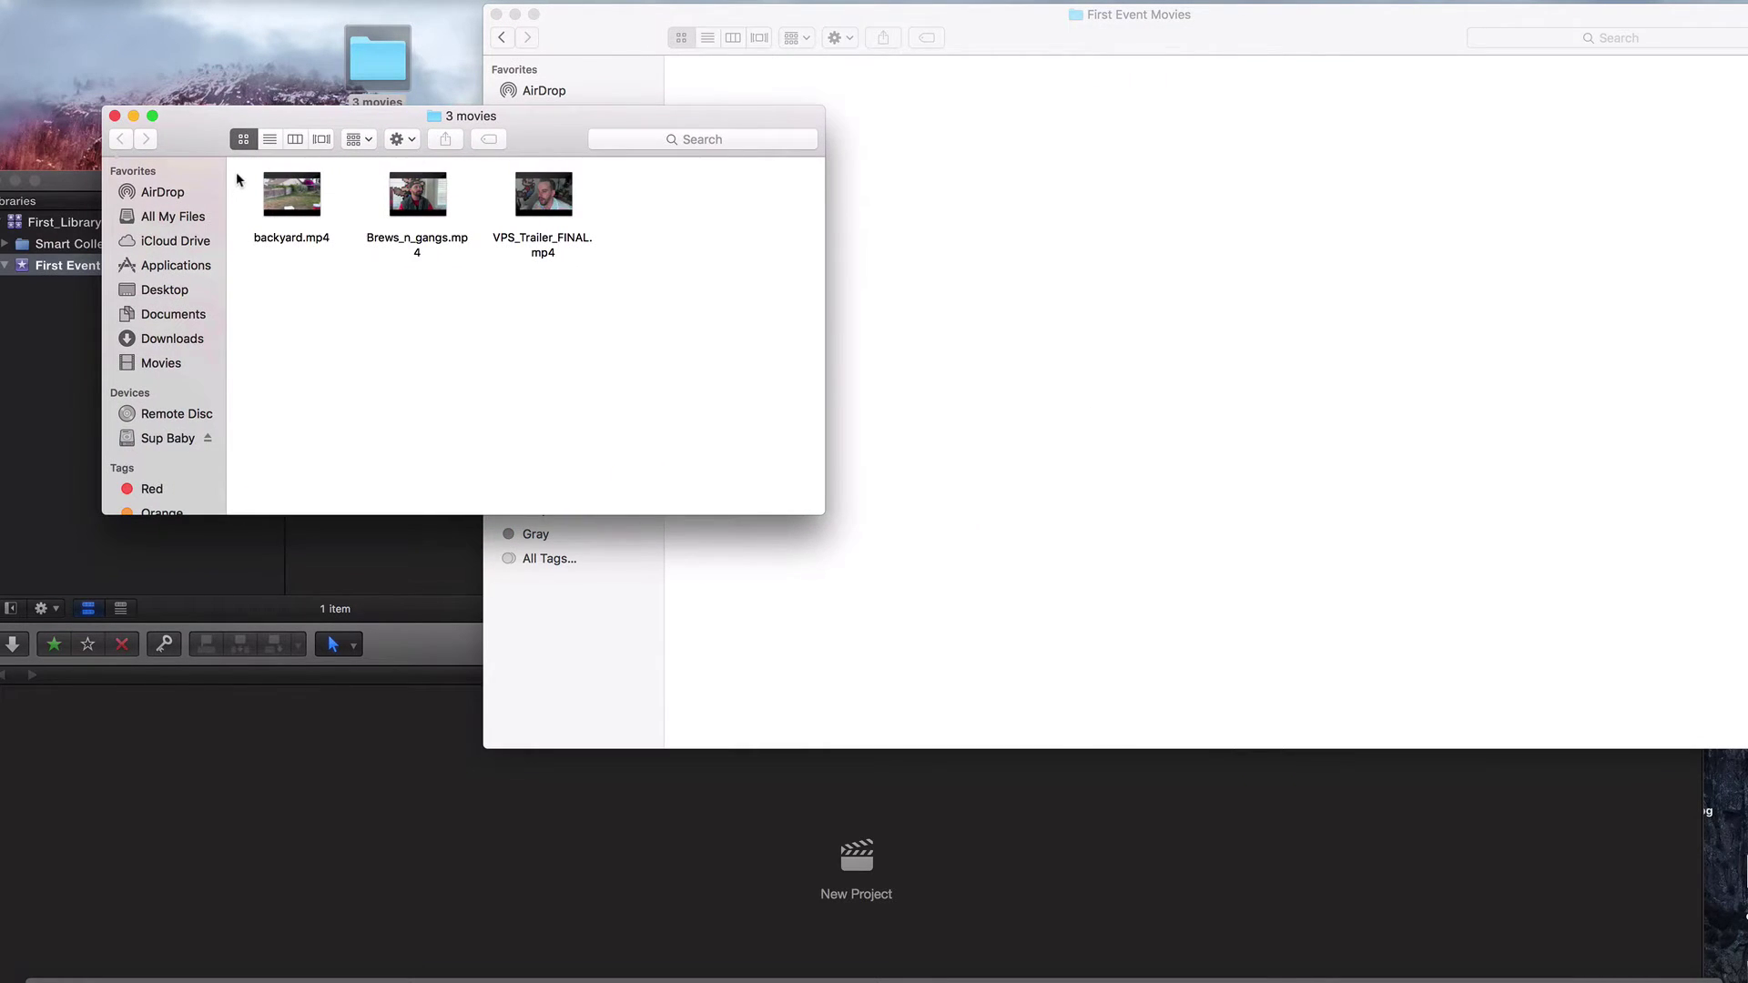
drag(238, 175, 1155, 203)
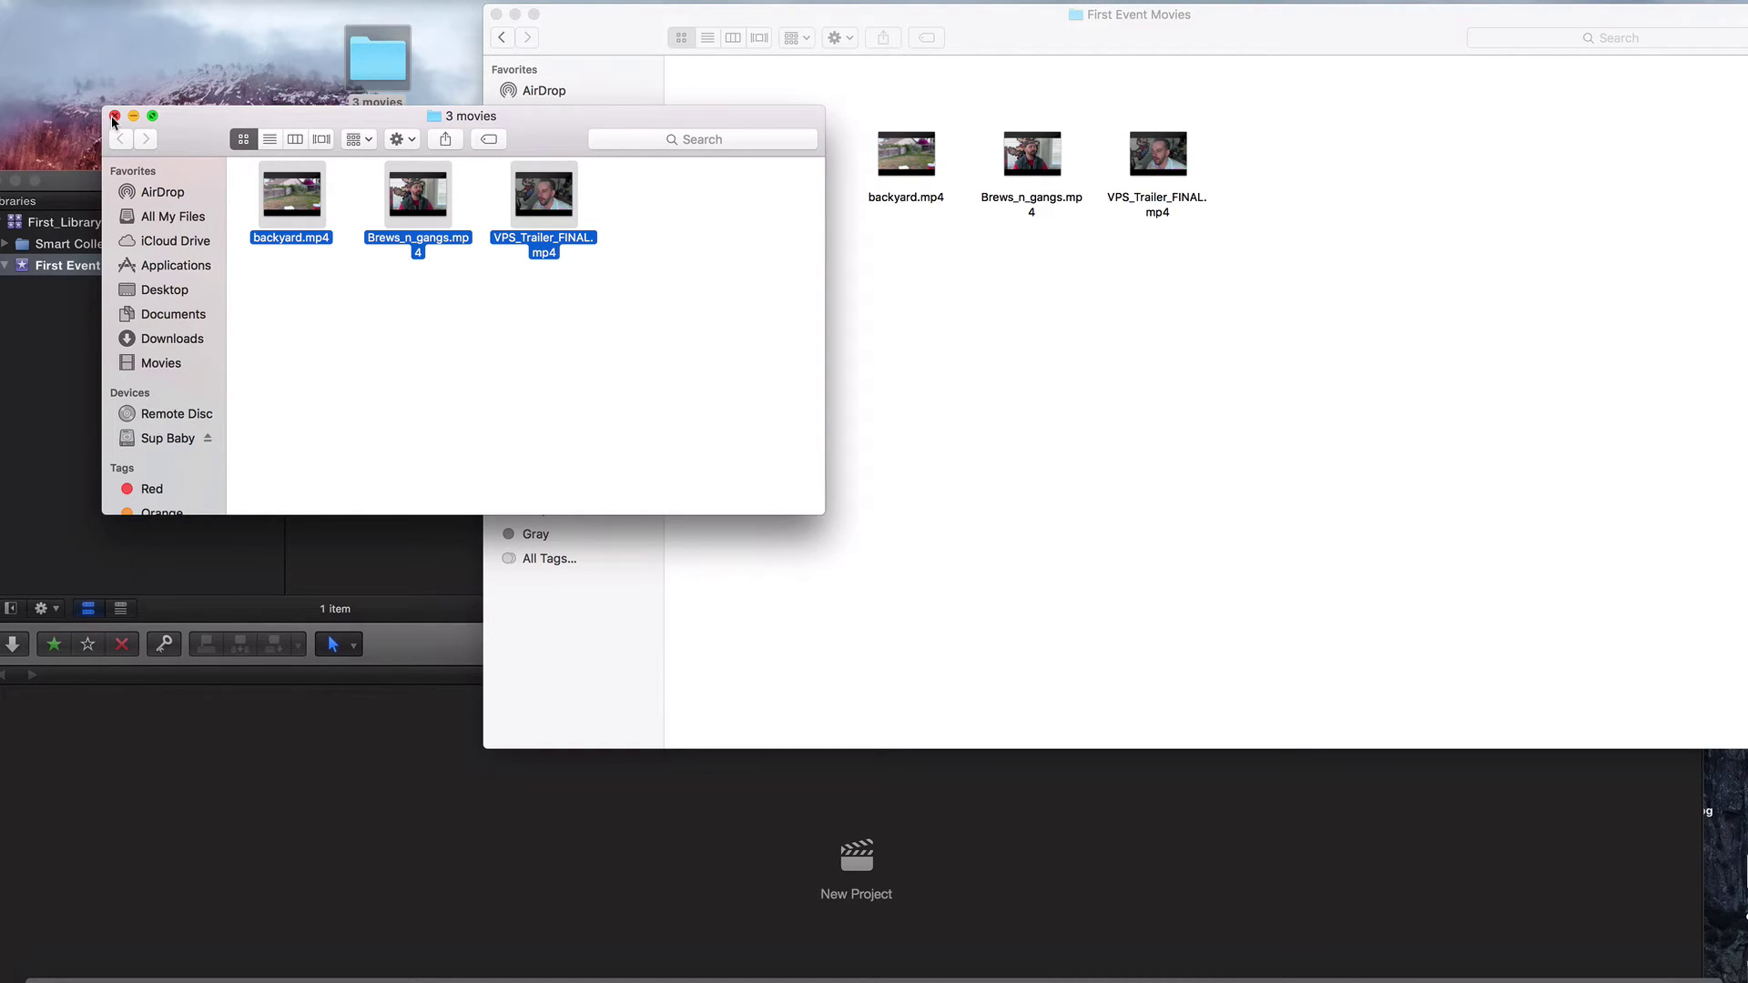
Step: Close the 3 movies window and drag that desktop folder to the Trash
click(114, 117)
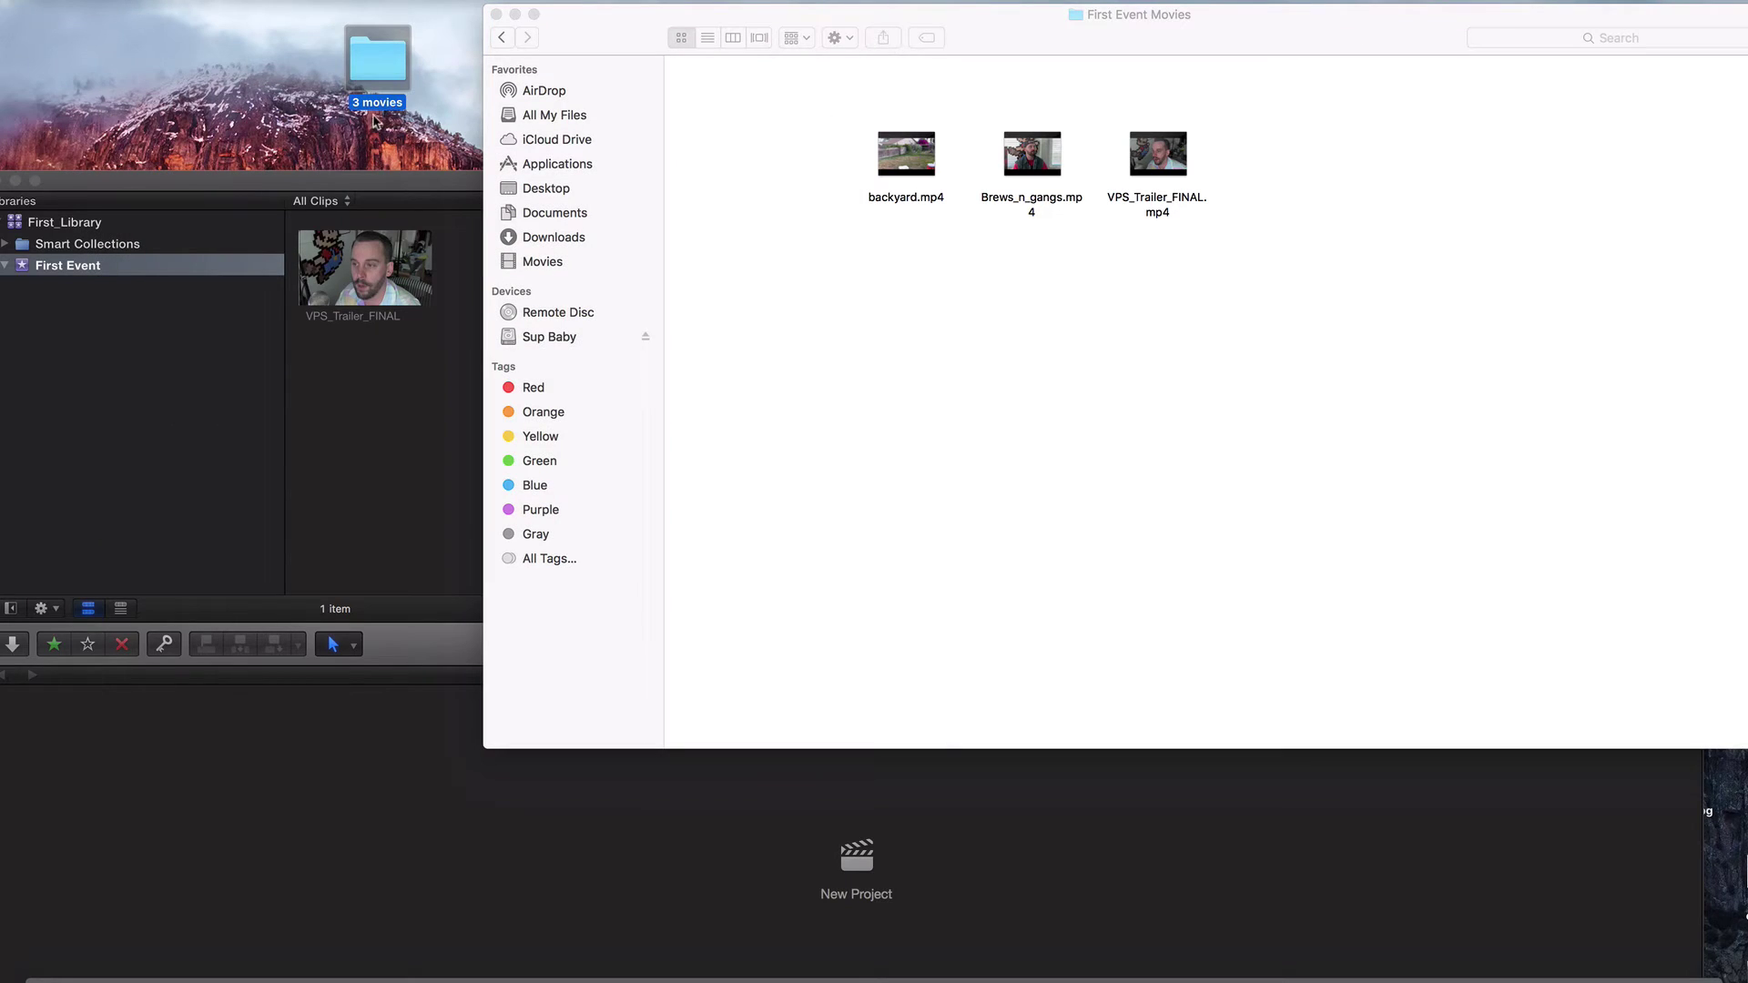
click(374, 104)
drag(373, 108, 1687, 955)
click(846, 460)
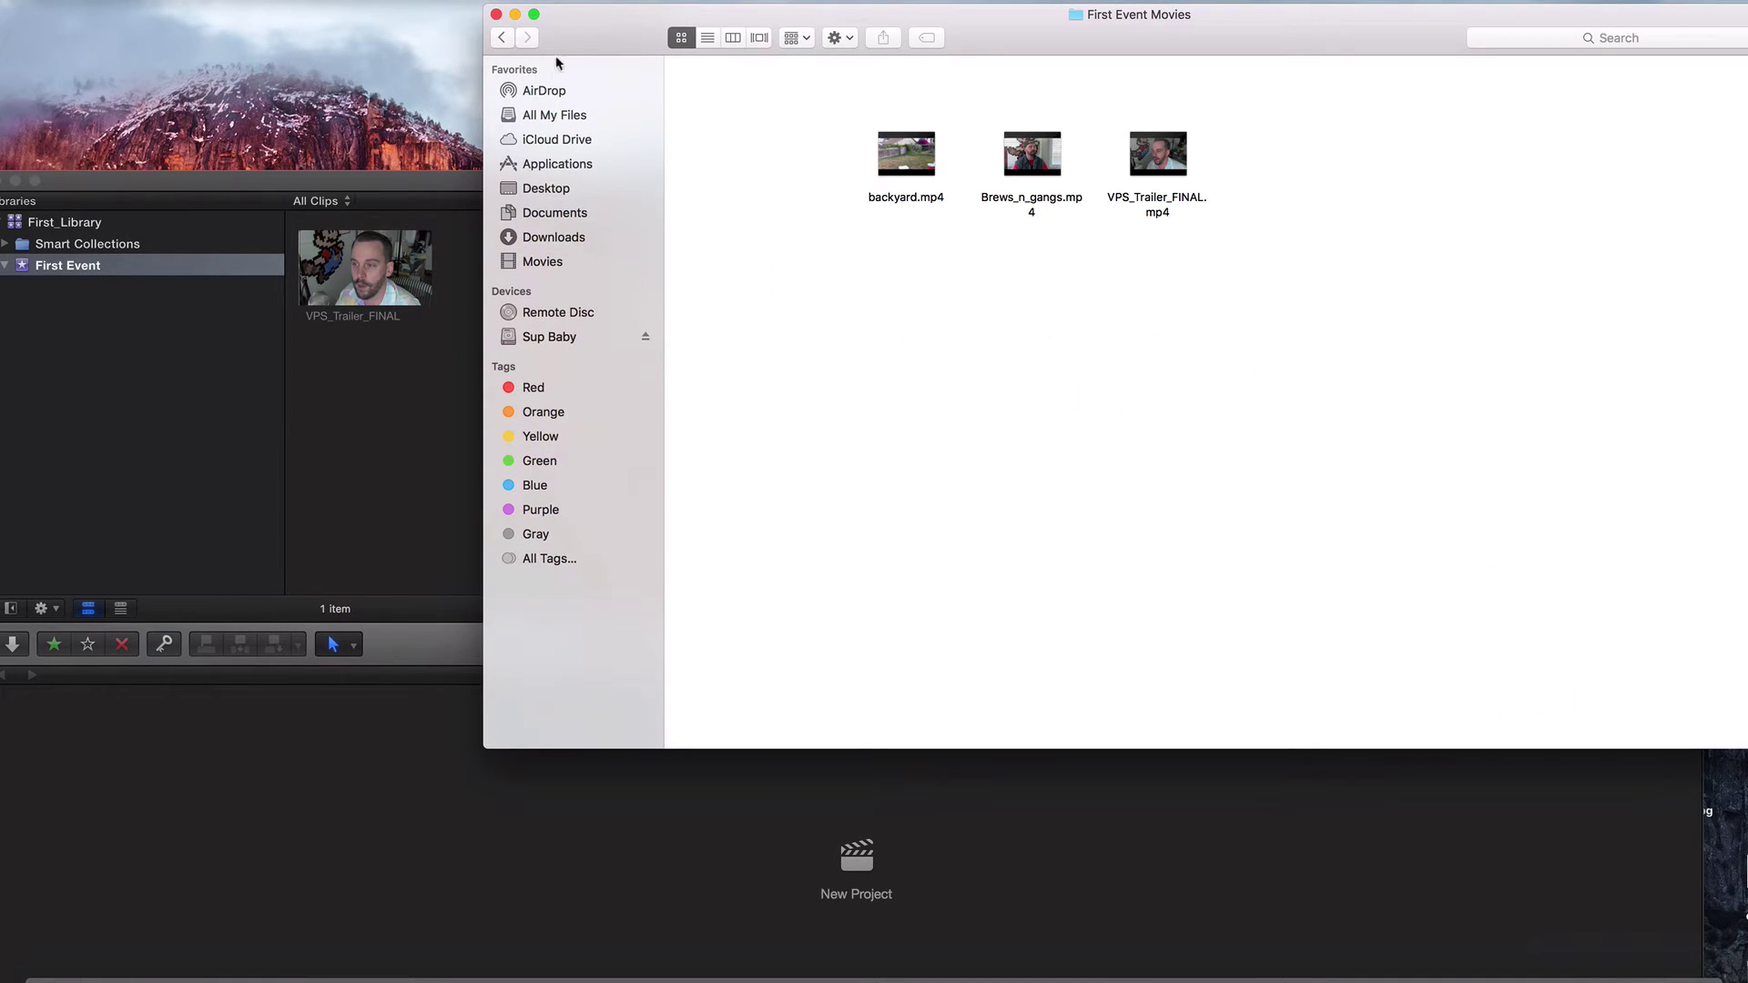
Step: Switch to Final Cut Pro and choose Import Media from the First Event event's shortcut menu
click(336, 182)
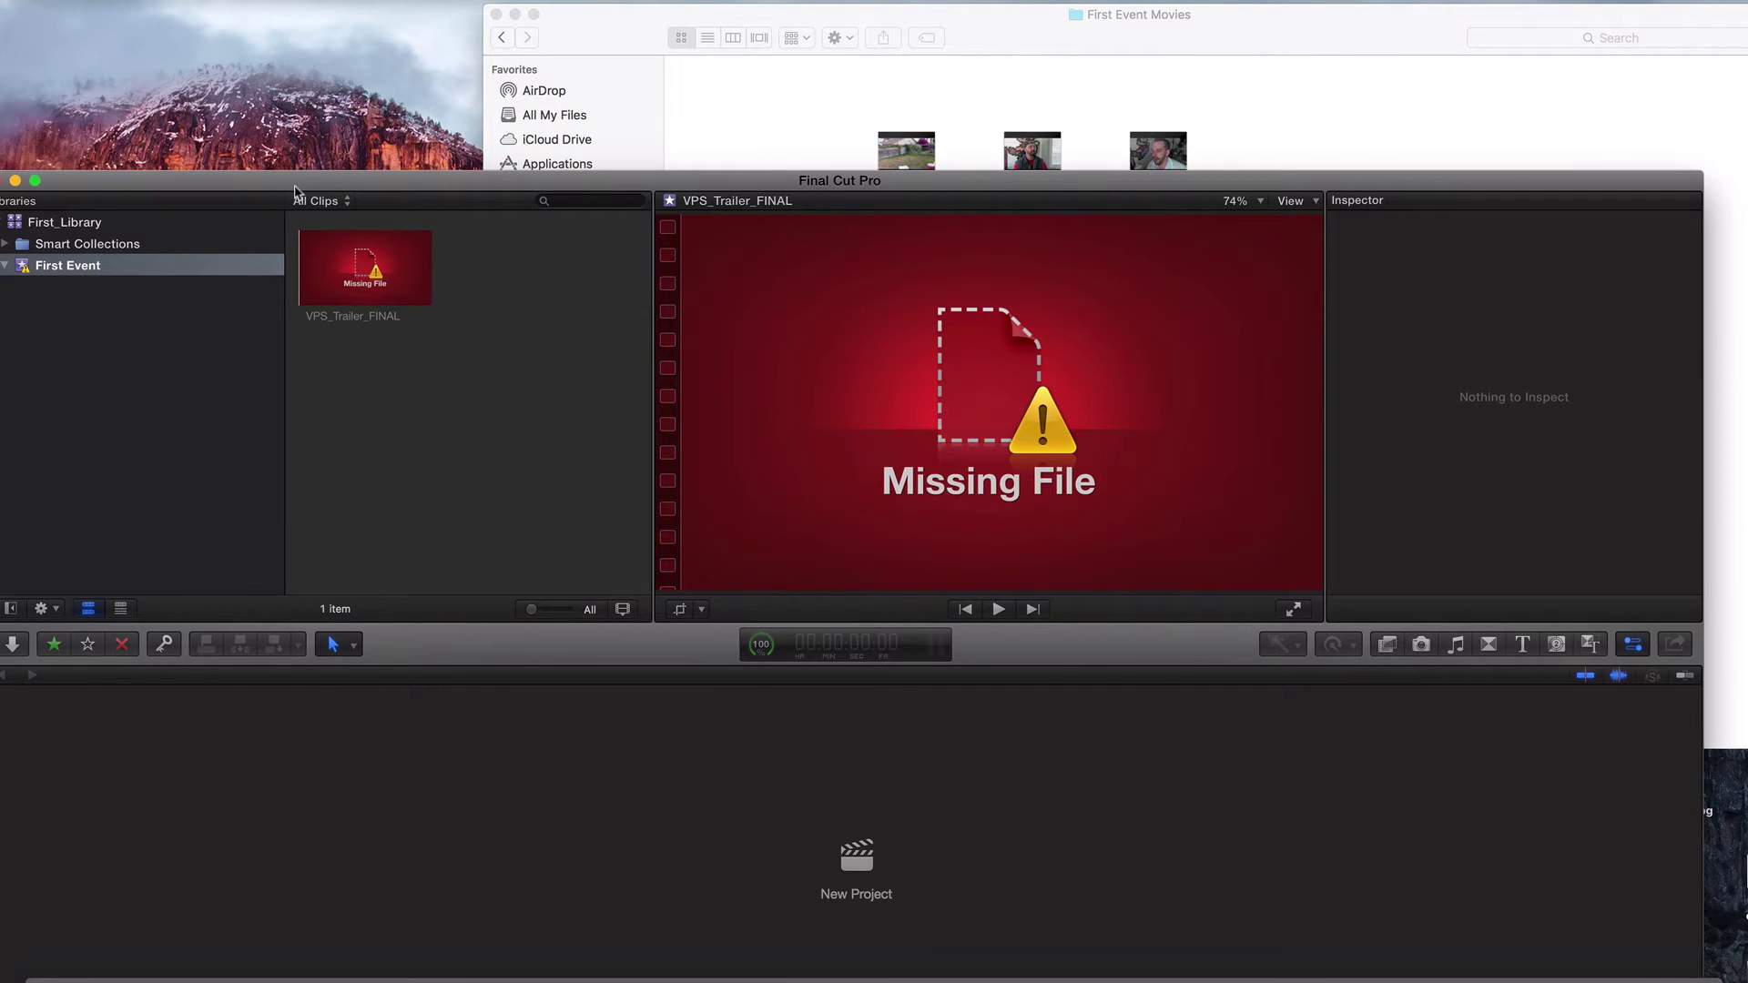
drag(294, 186, 300, 175)
right_click(154, 275)
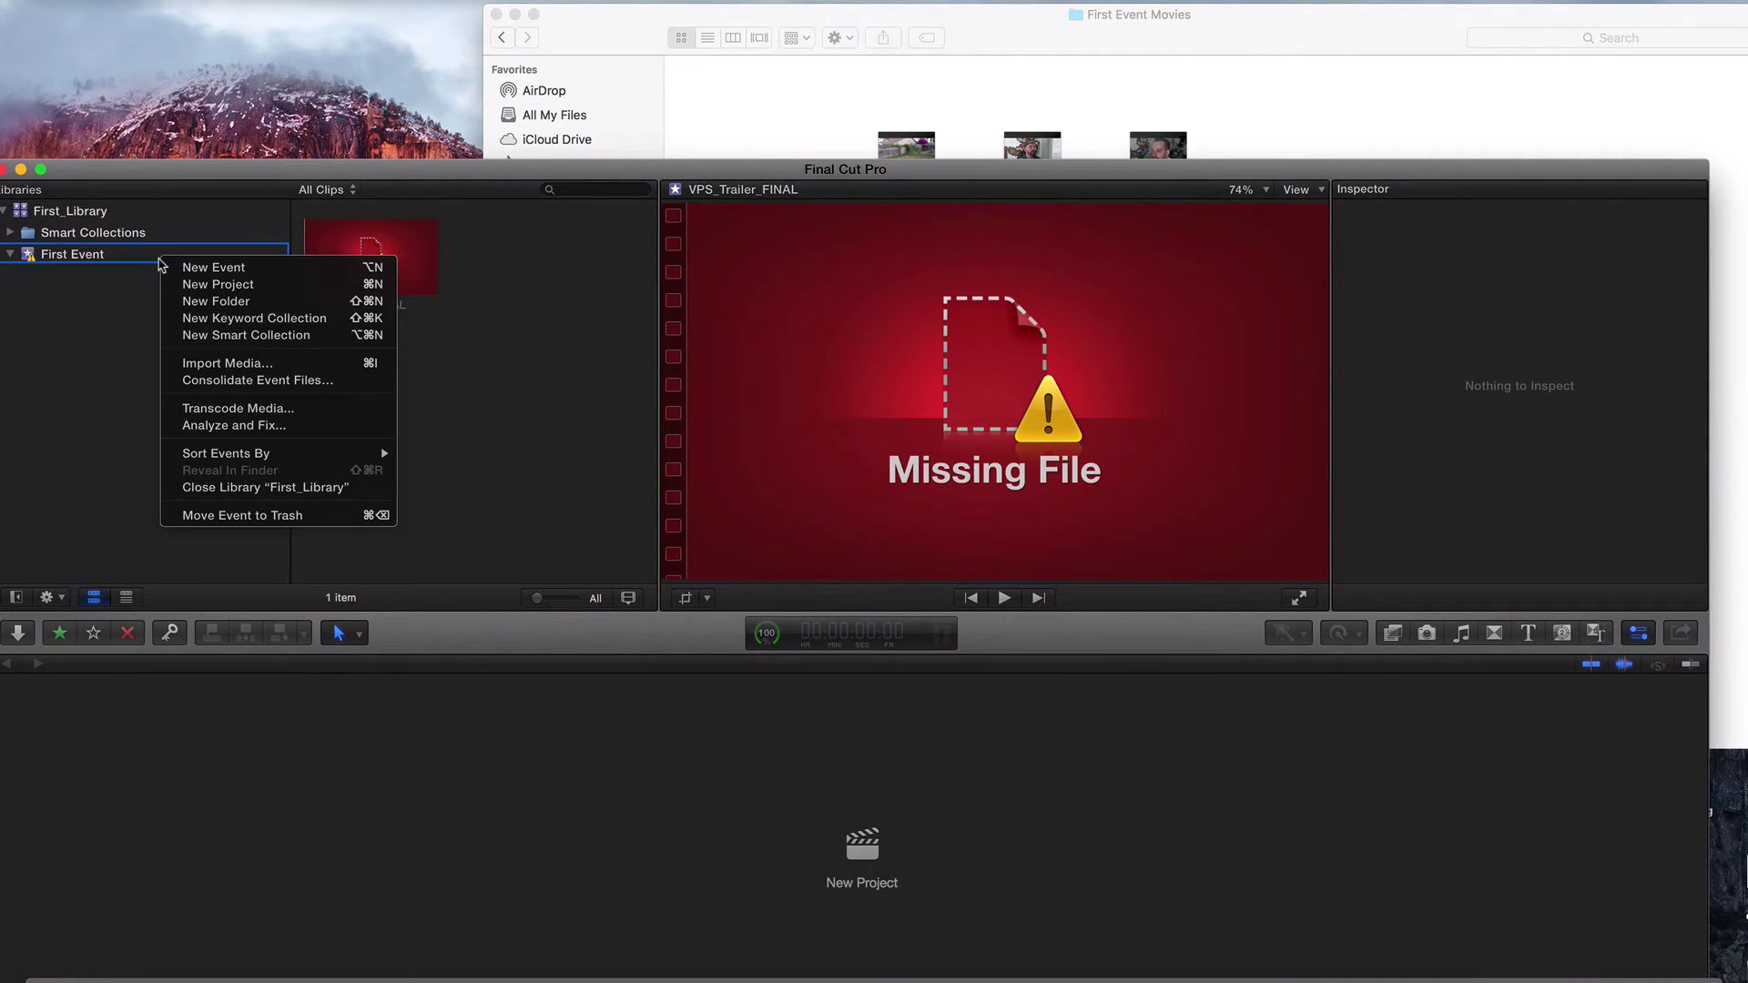
click(199, 364)
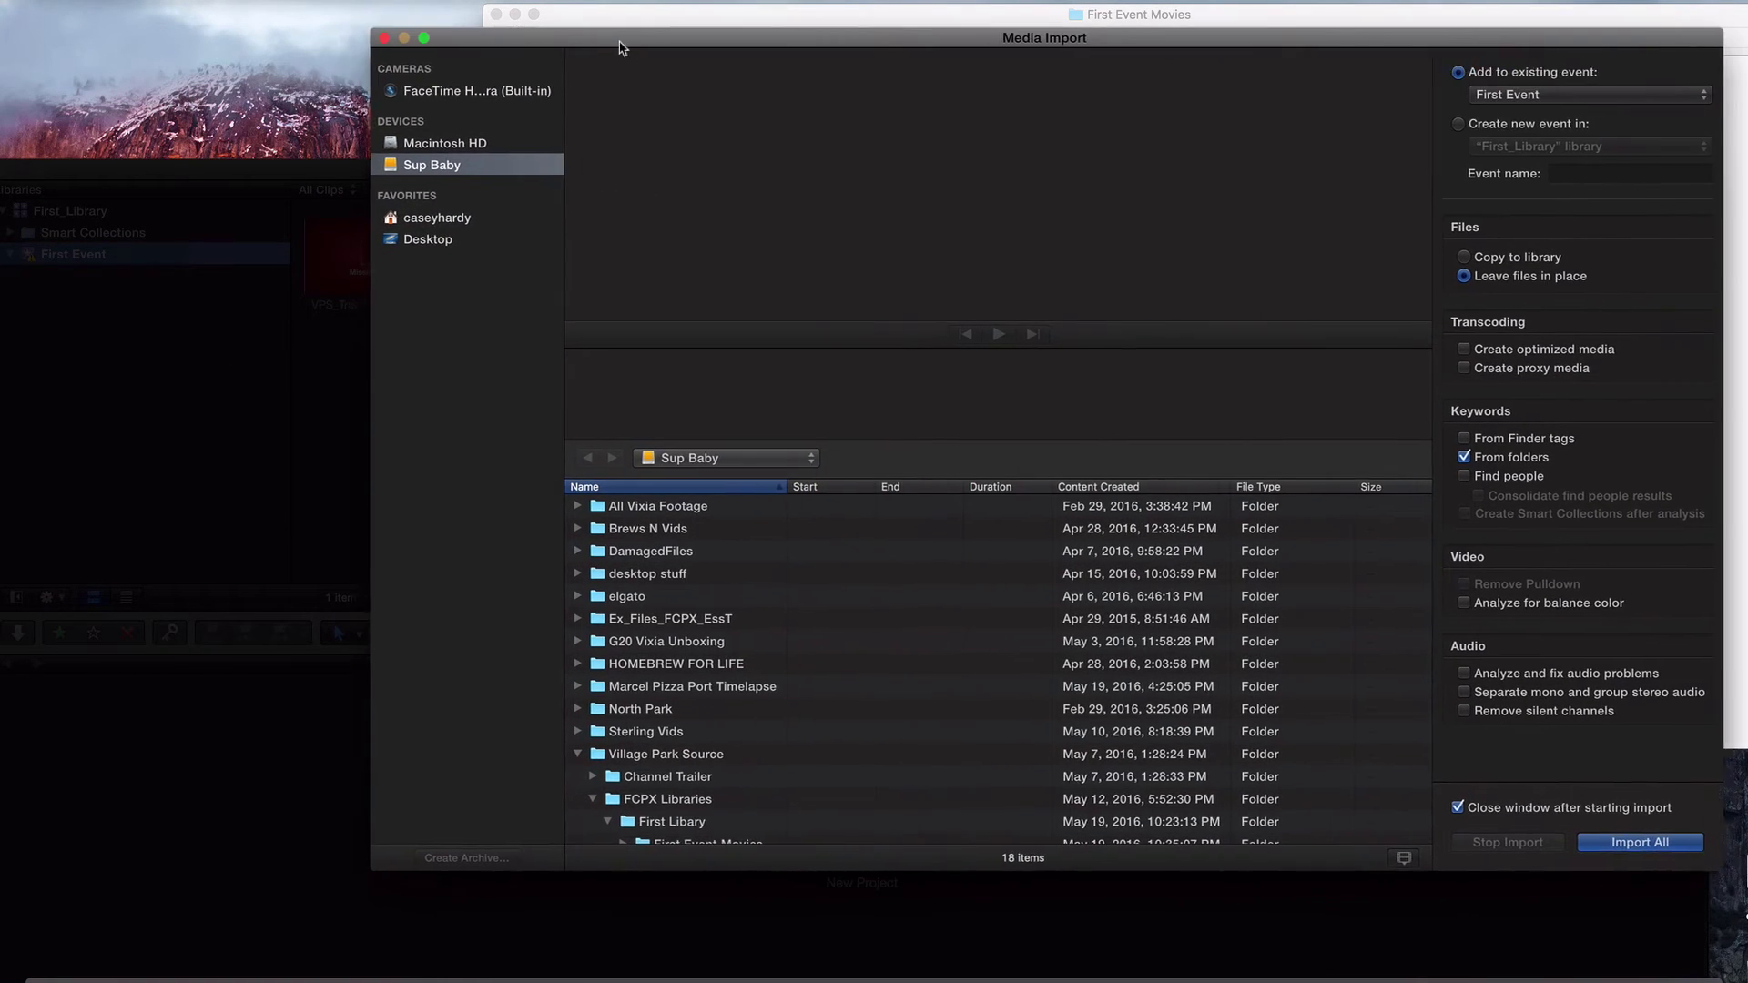
drag(619, 48, 326, 50)
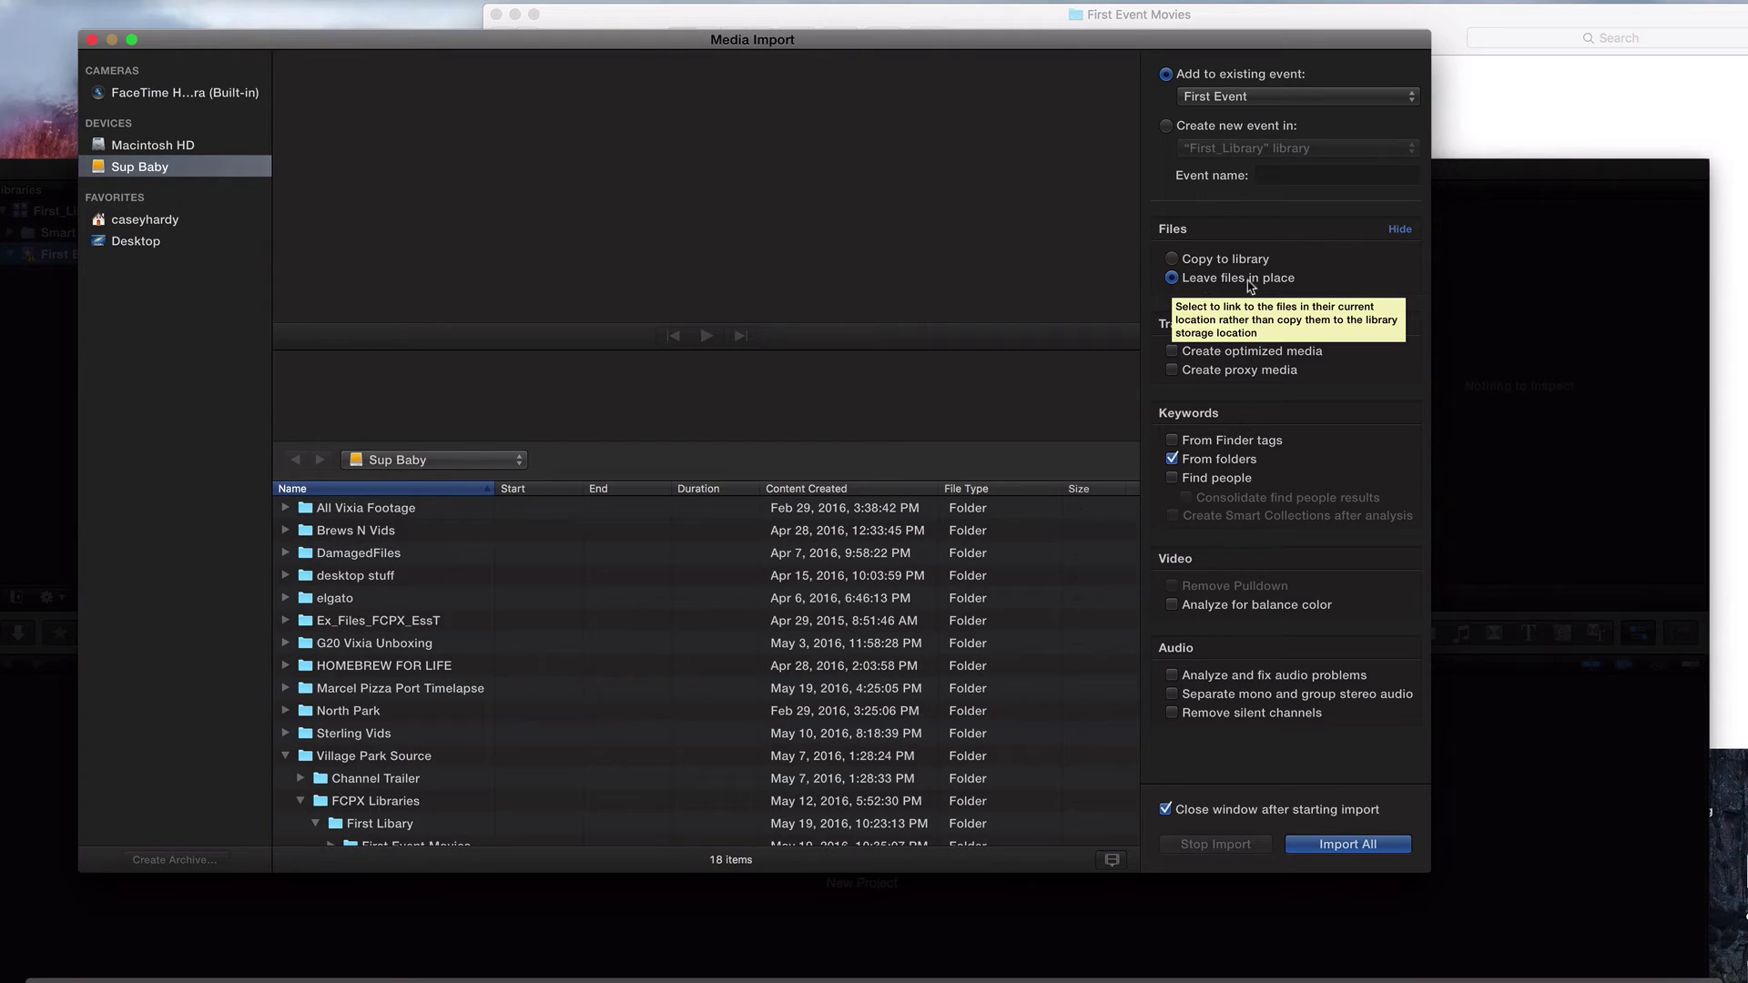
Step: Browse Sup Baby to Village Park Source > FCPX Libraries > First Library > First Event Movies
click(1536, 38)
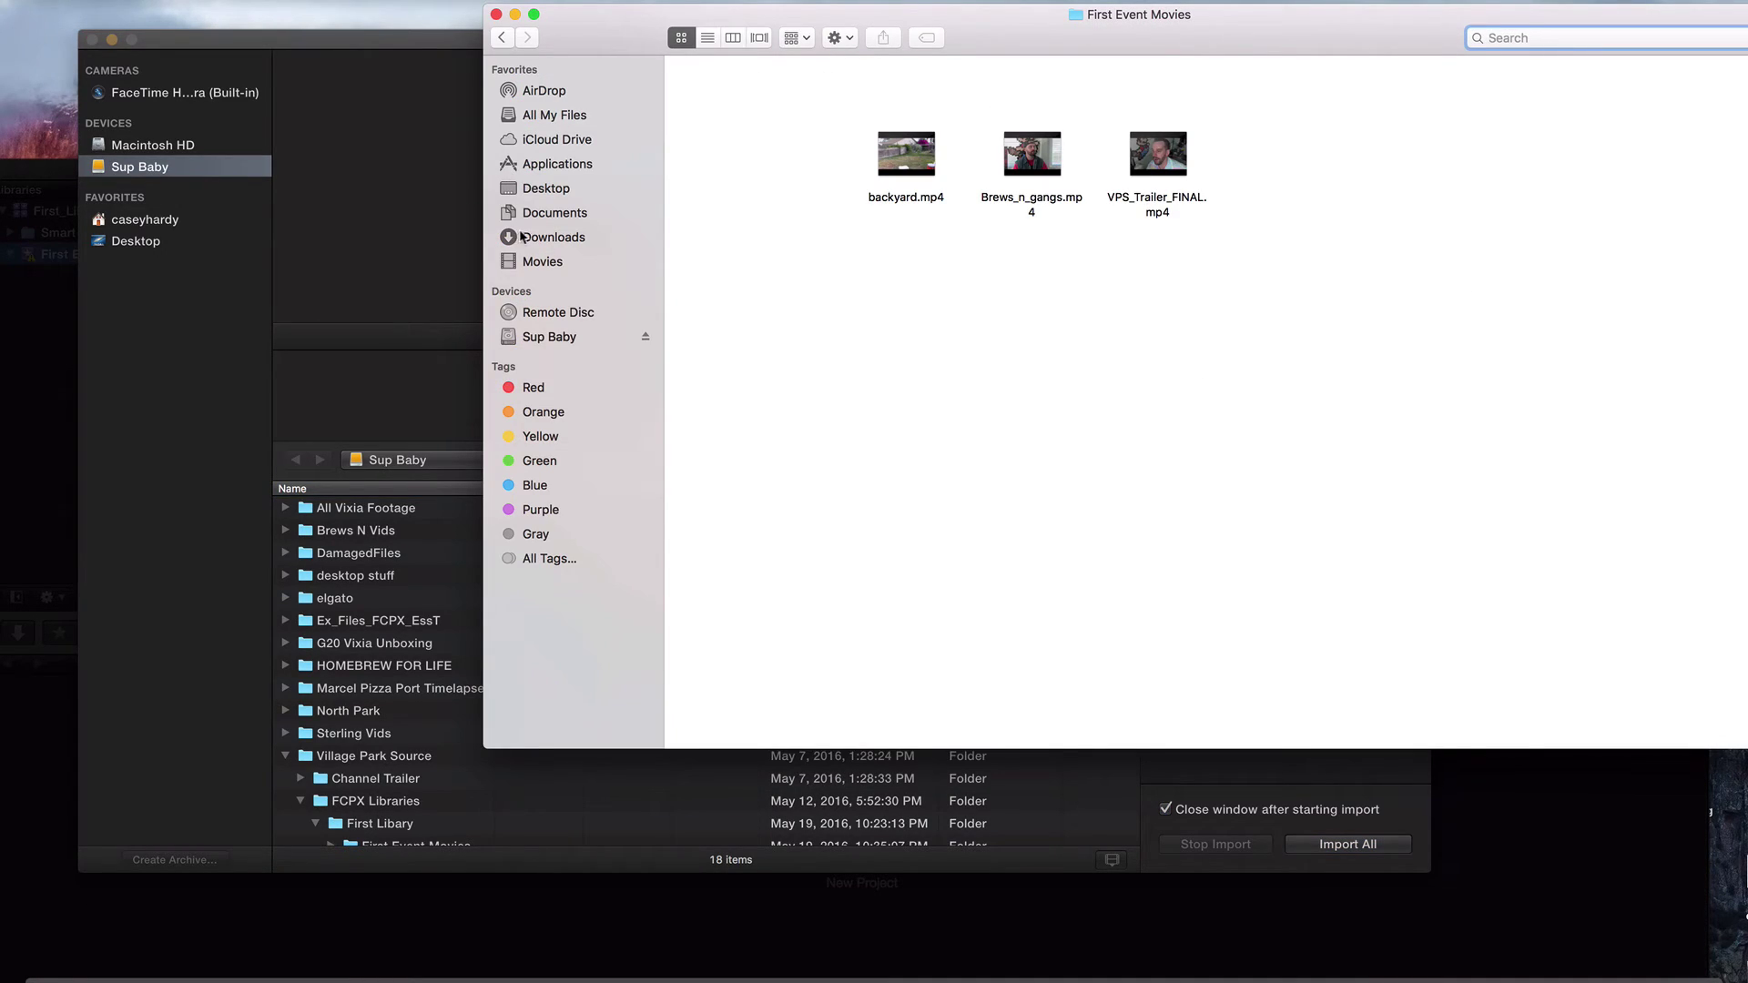
click(415, 54)
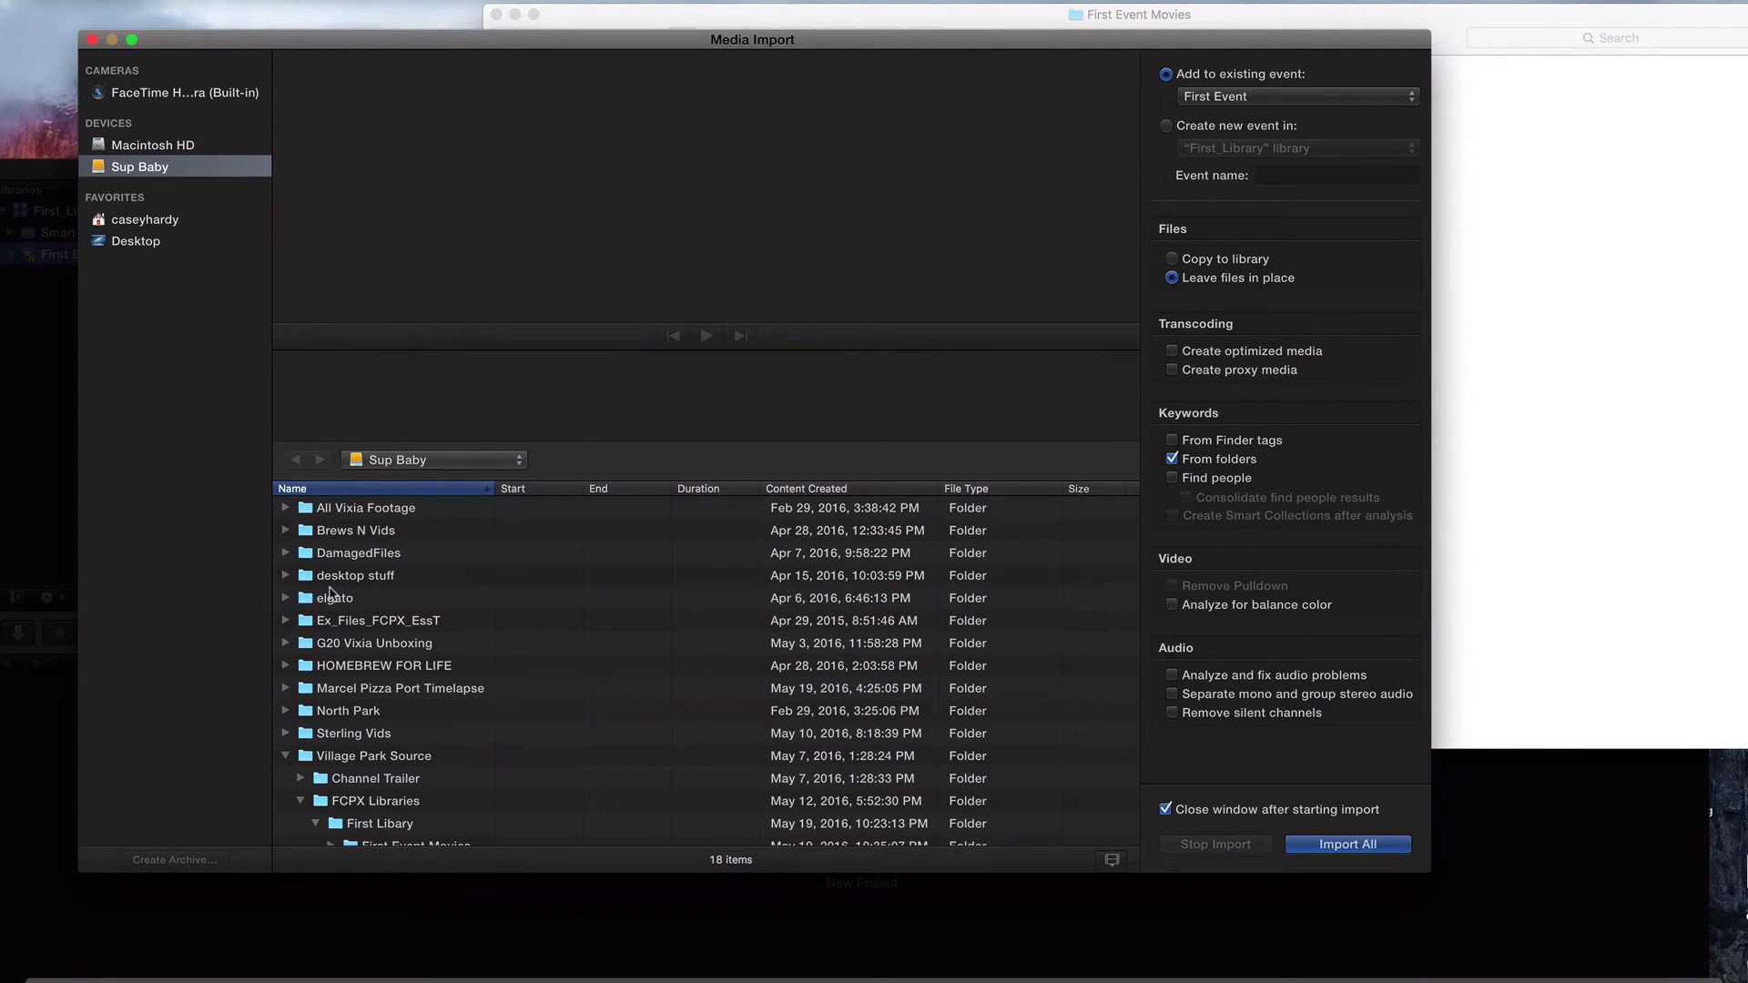
scroll(350, 607, down, 2)
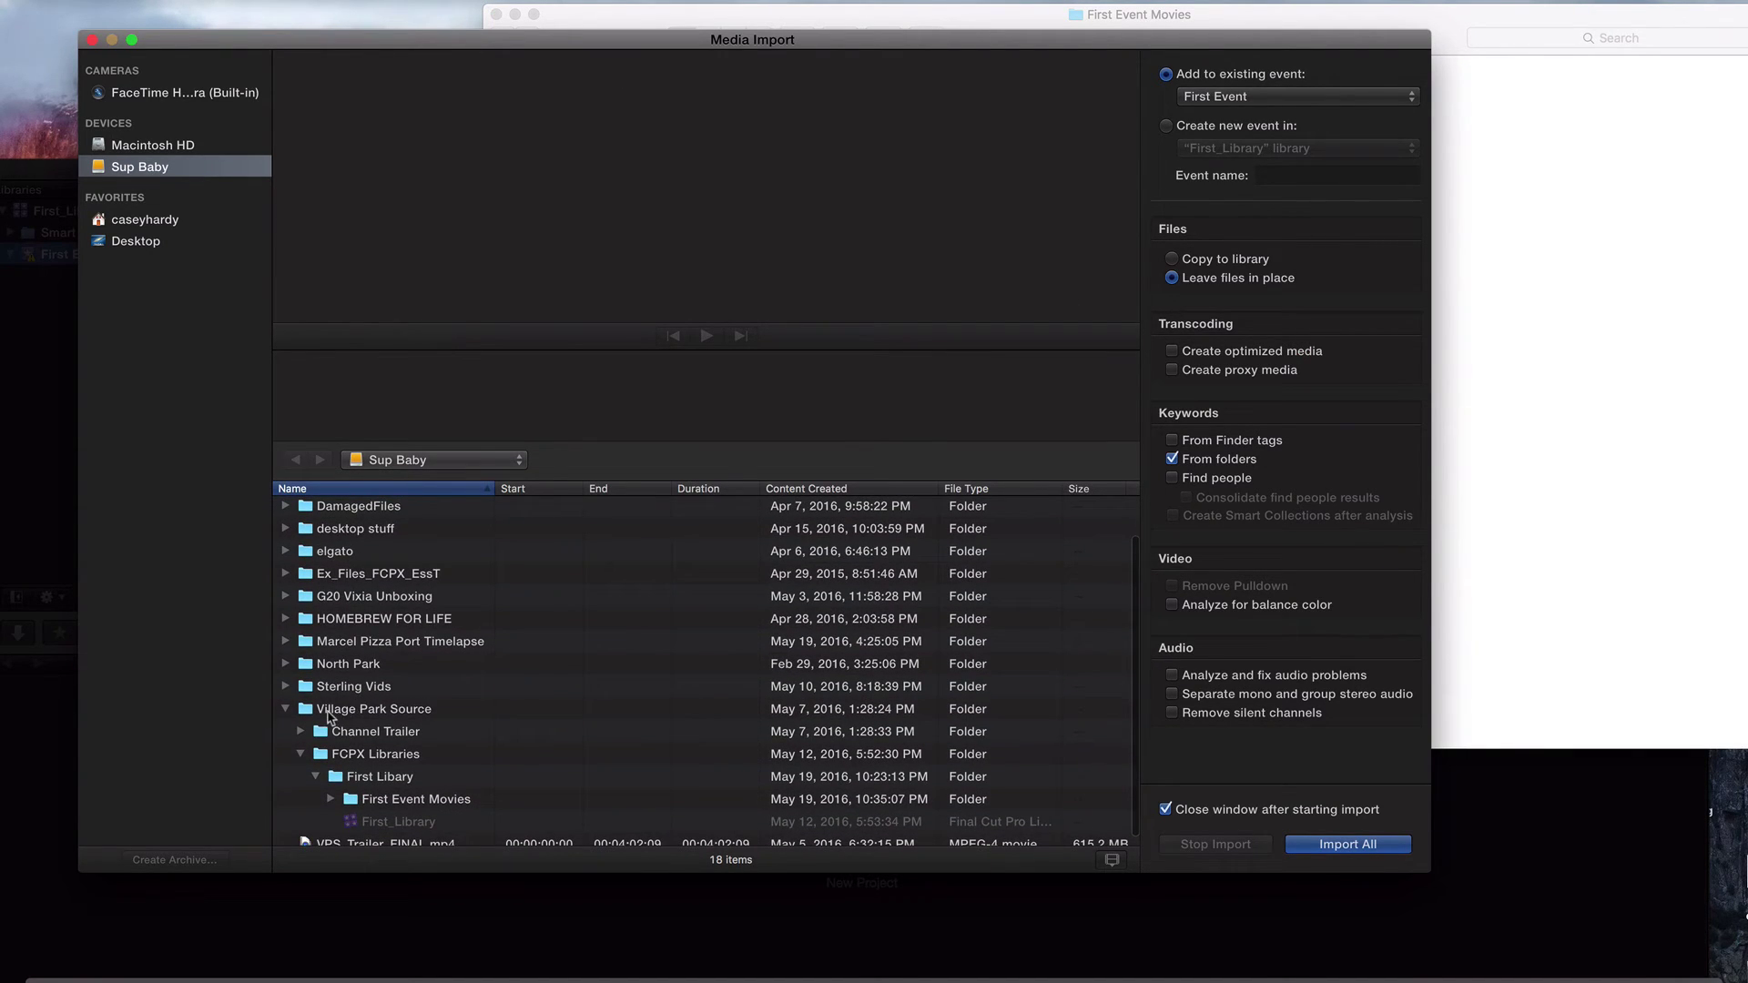
click(353, 708)
scroll(353, 719, down, 1)
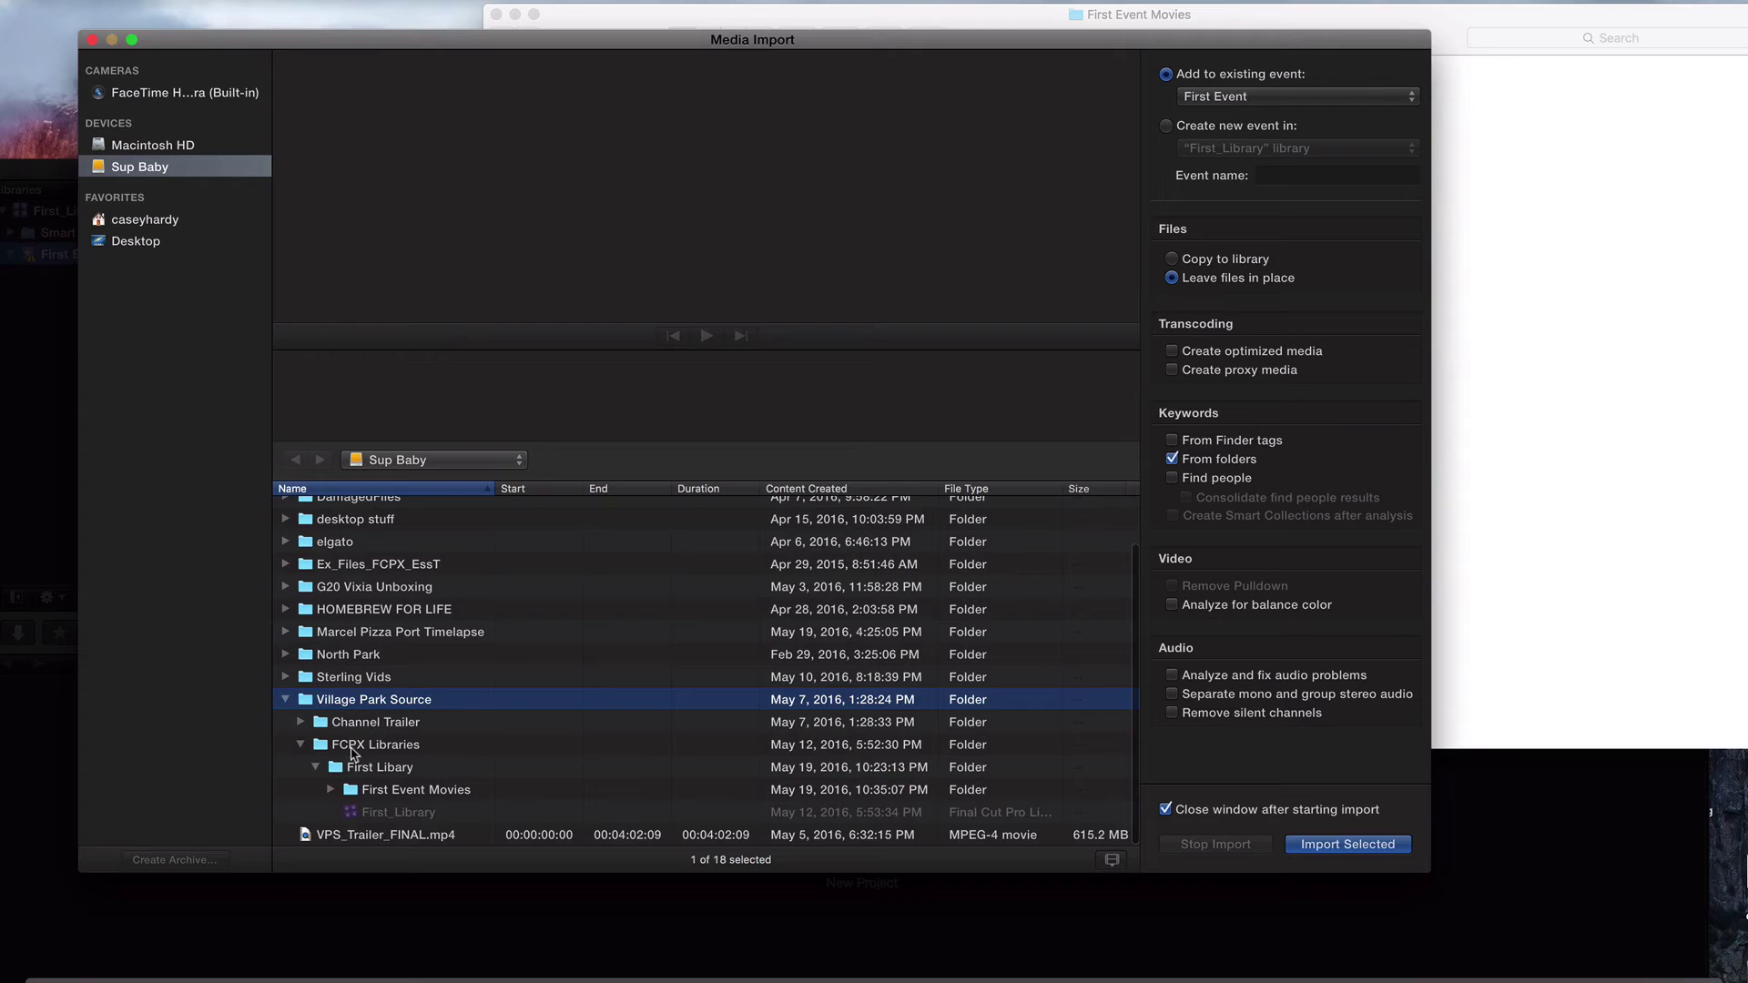
click(358, 744)
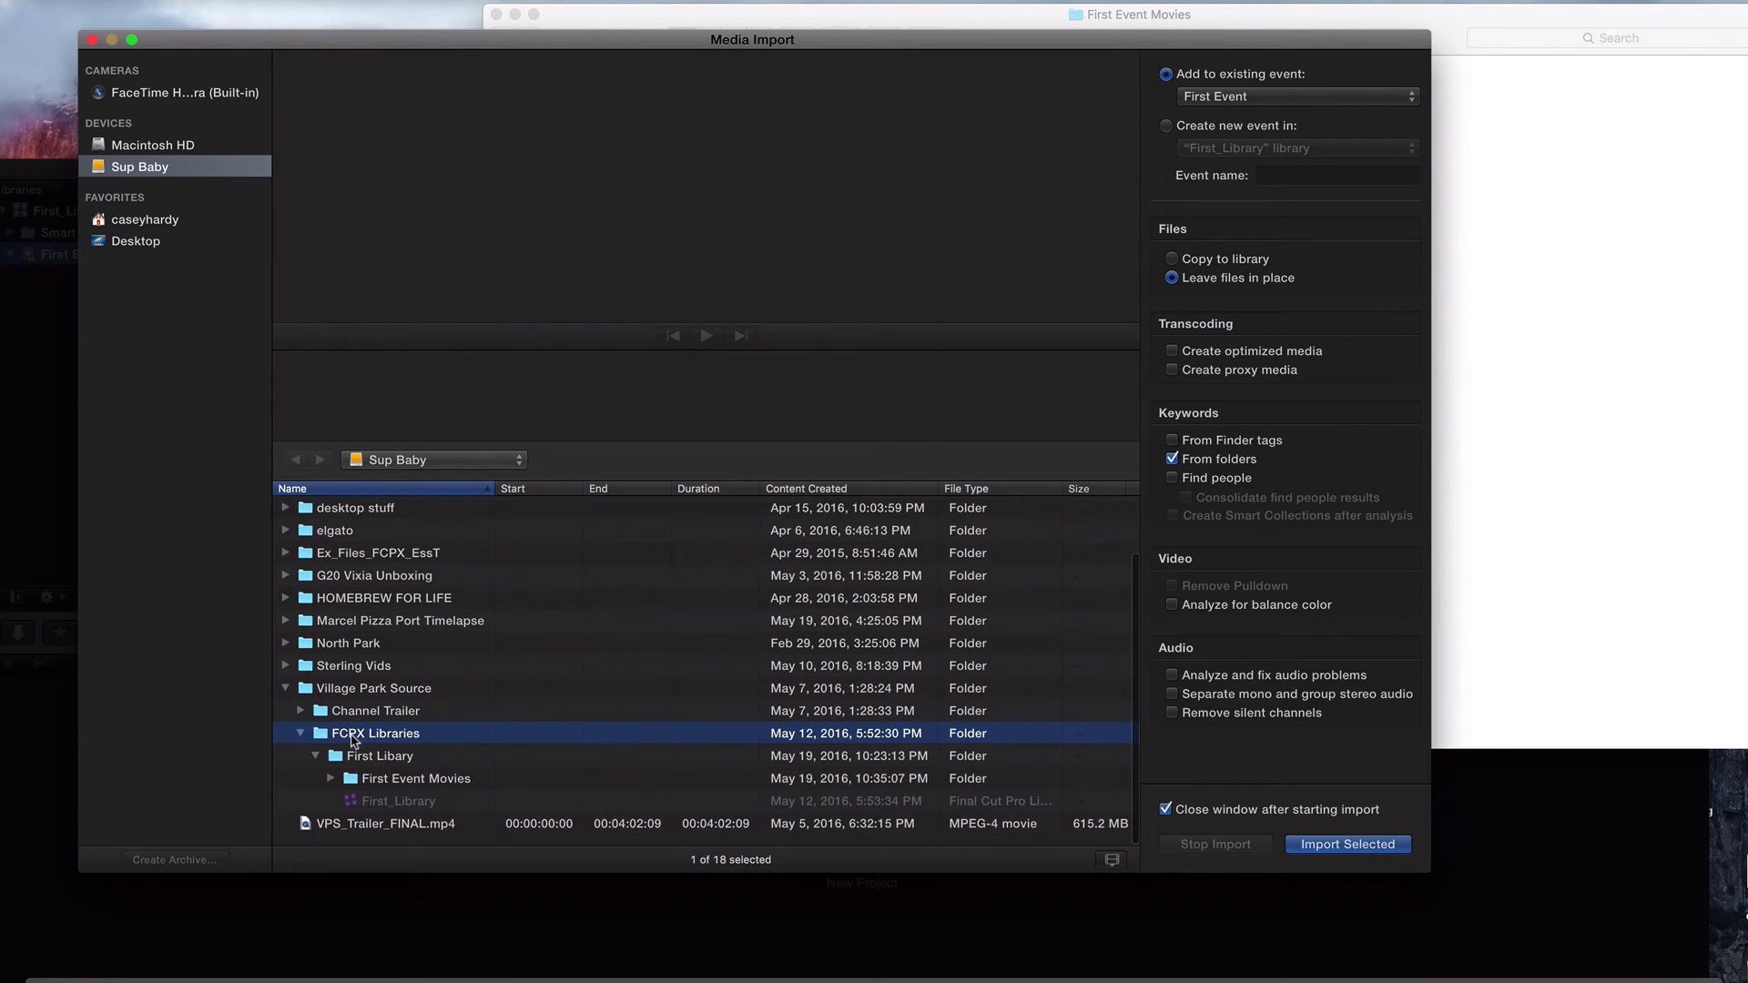
click(376, 770)
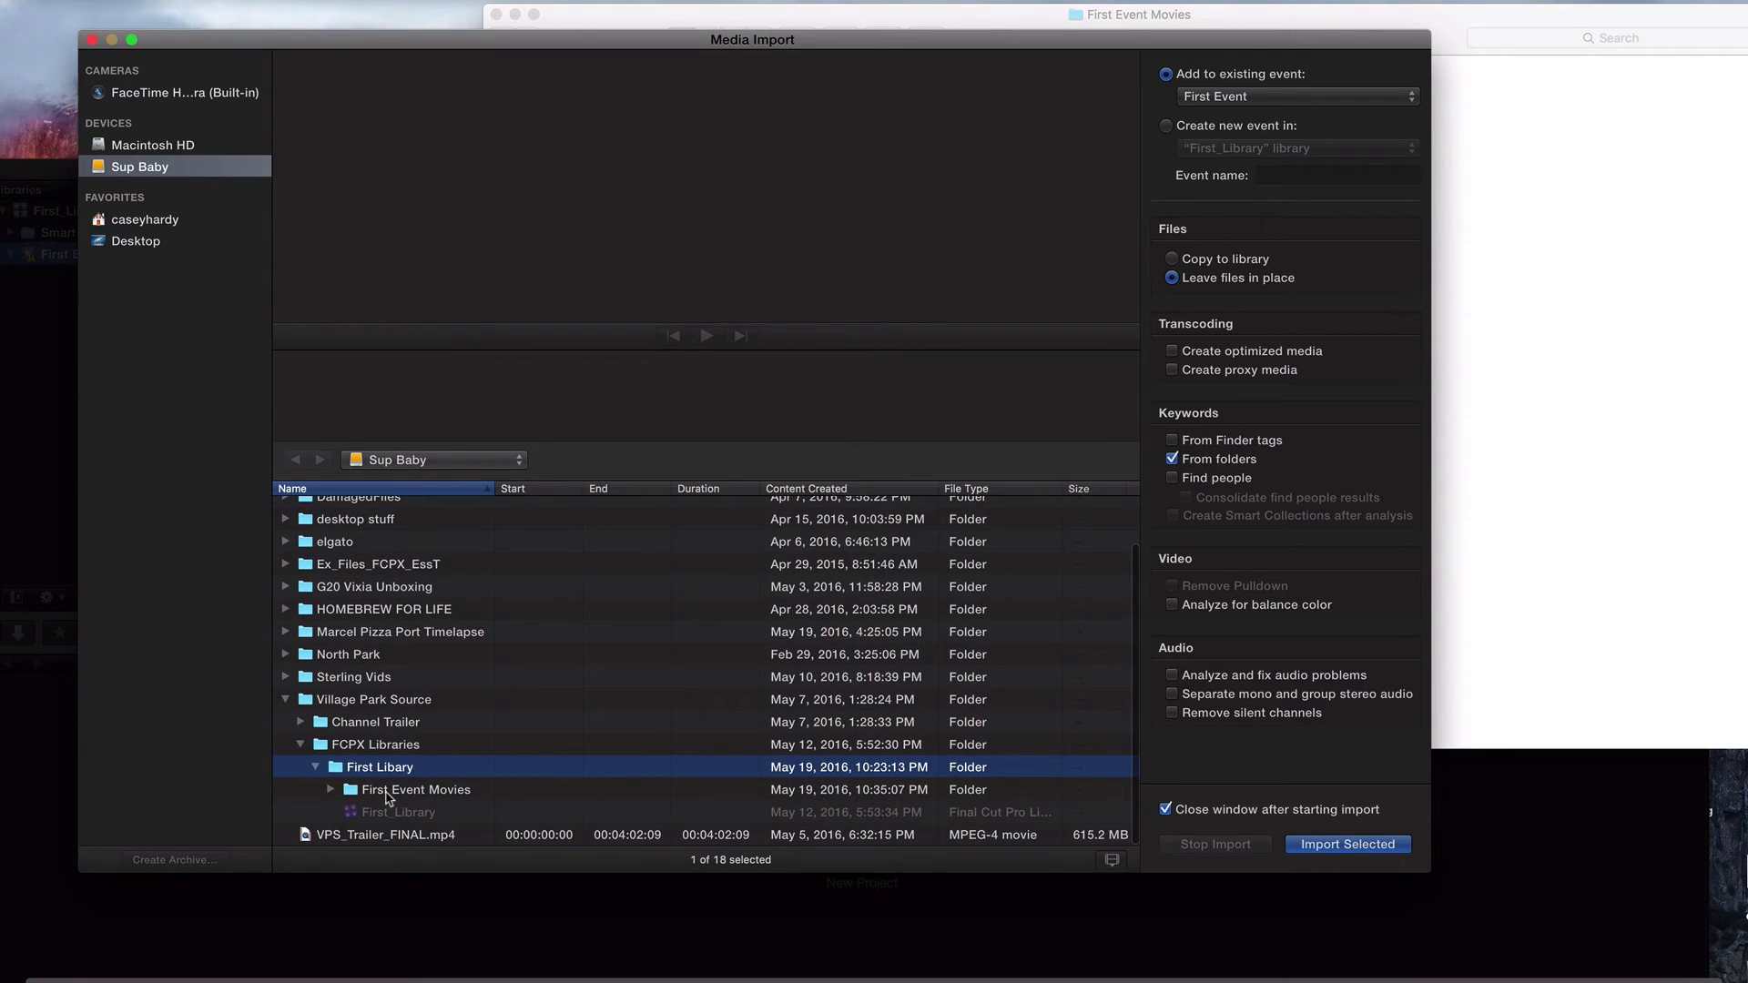
click(384, 792)
click(330, 791)
Step: Select backyard, Brews_n_gangs and VPS_Trailer_FINAL and import them with Import Selected
scroll(348, 774, down, 2)
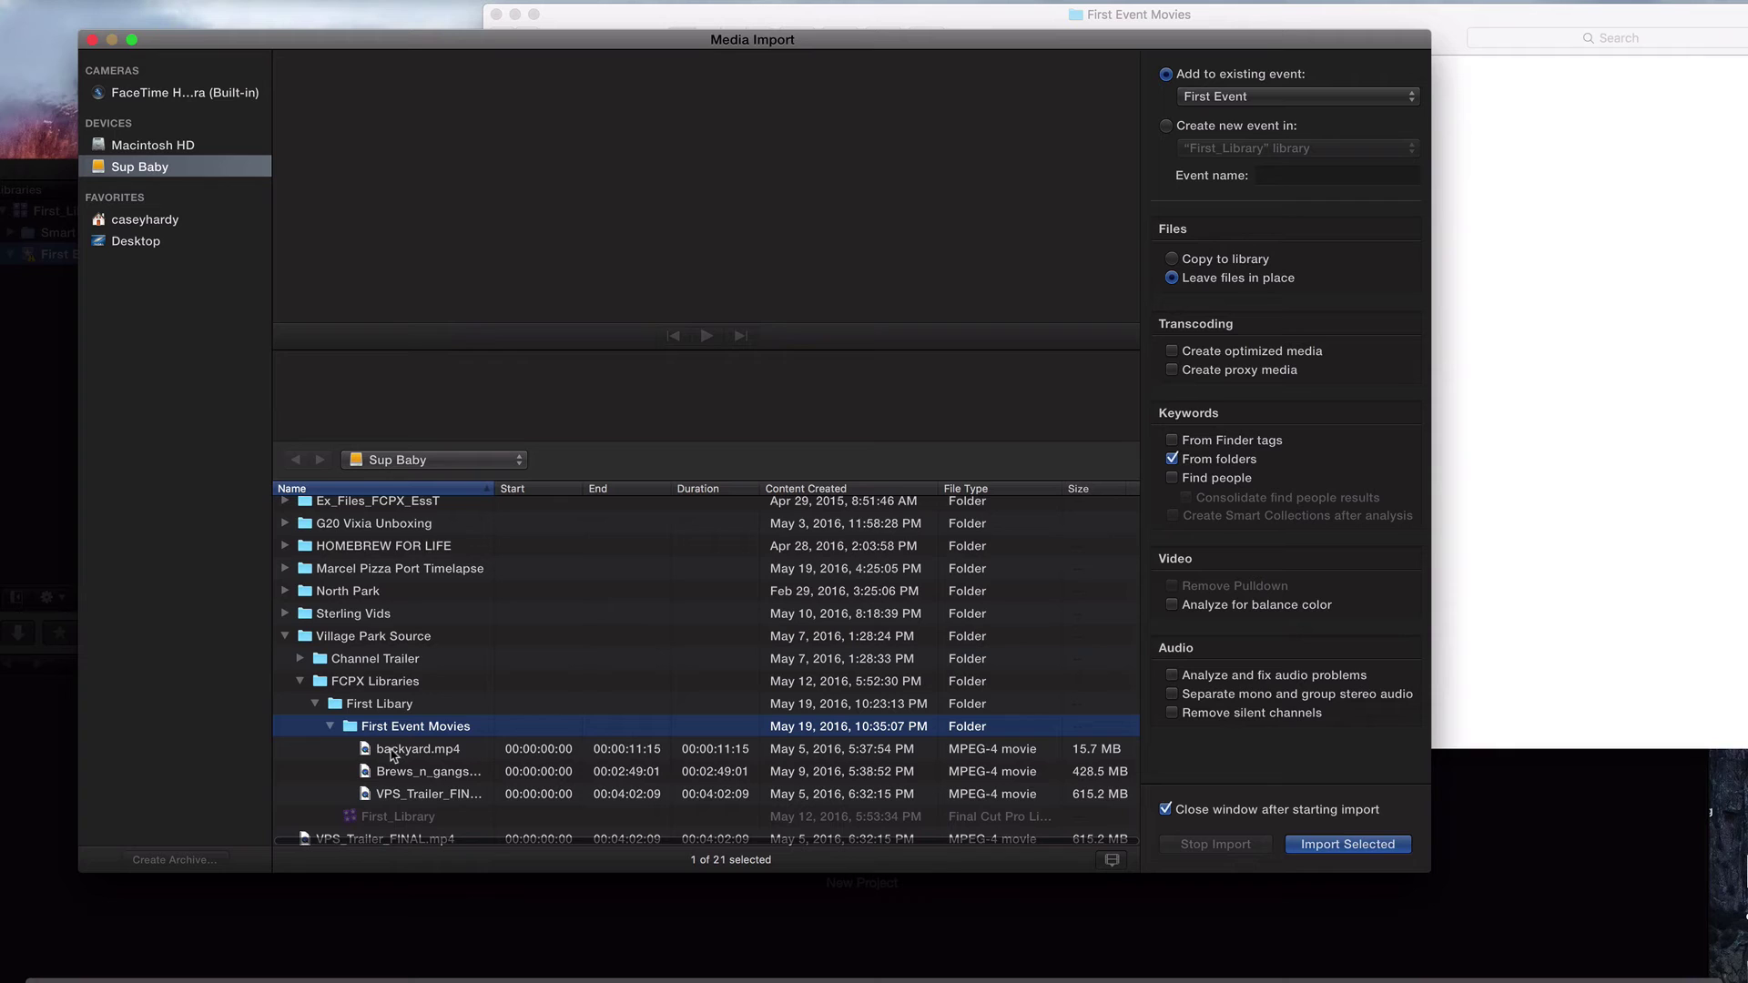
click(393, 750)
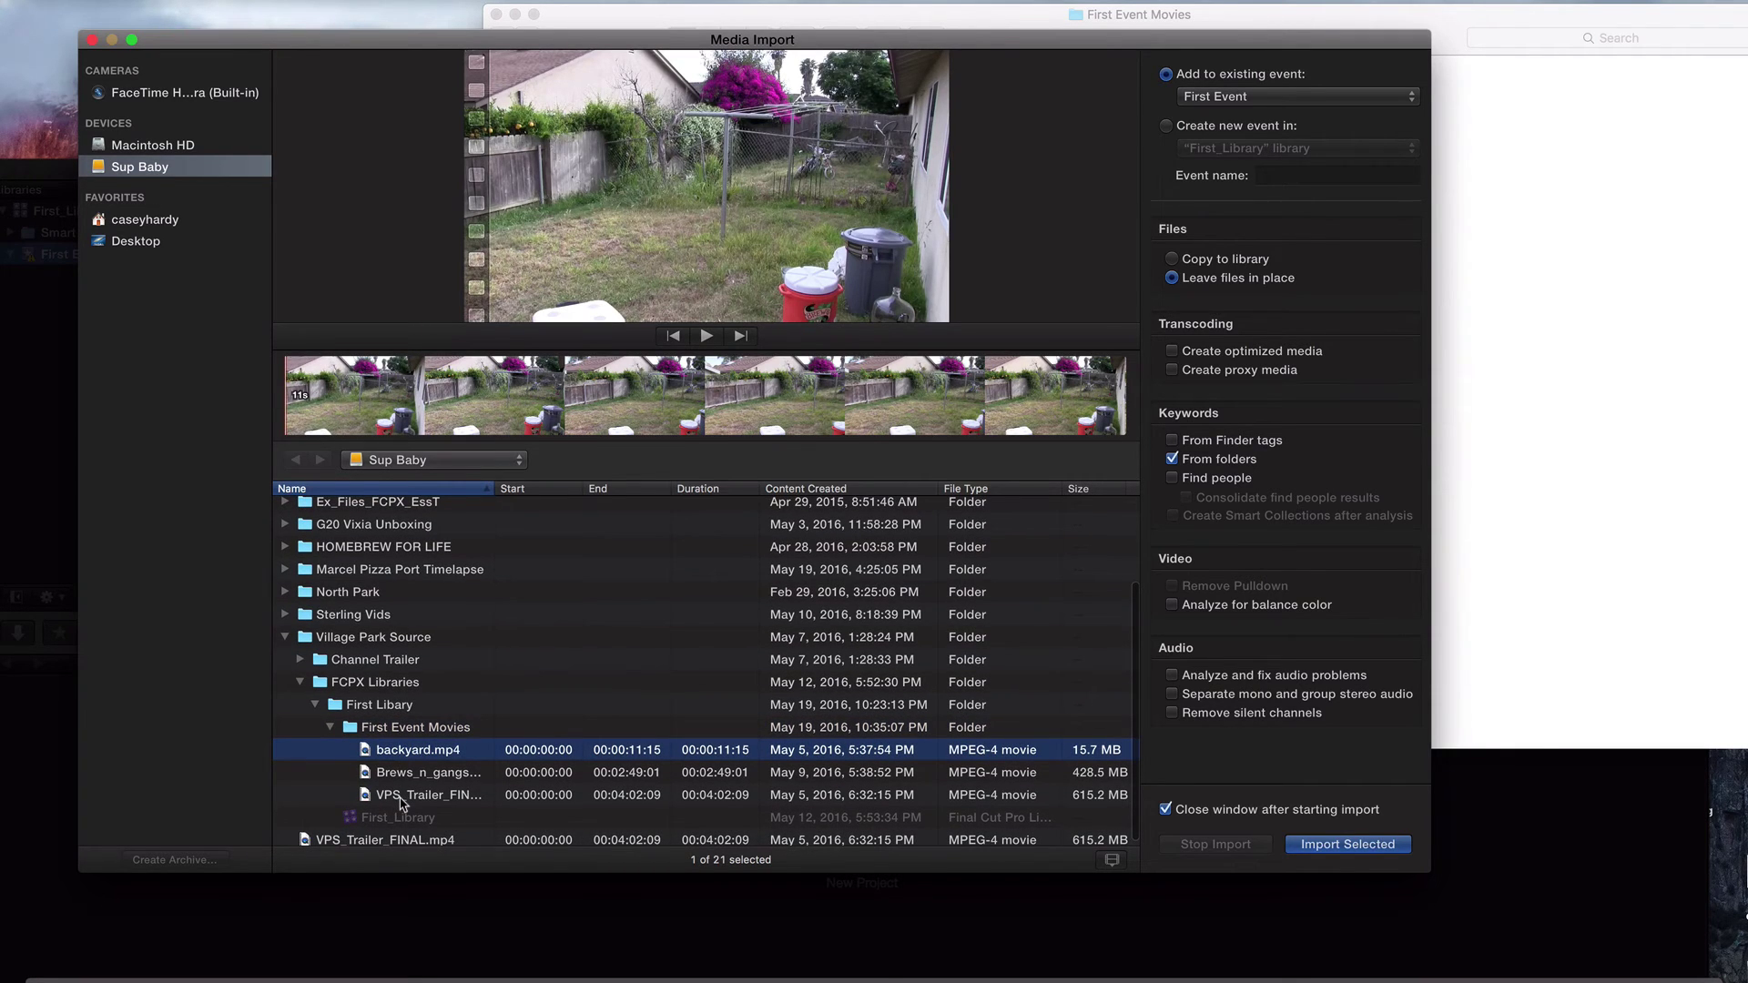
shift+click(401, 795)
click(1347, 846)
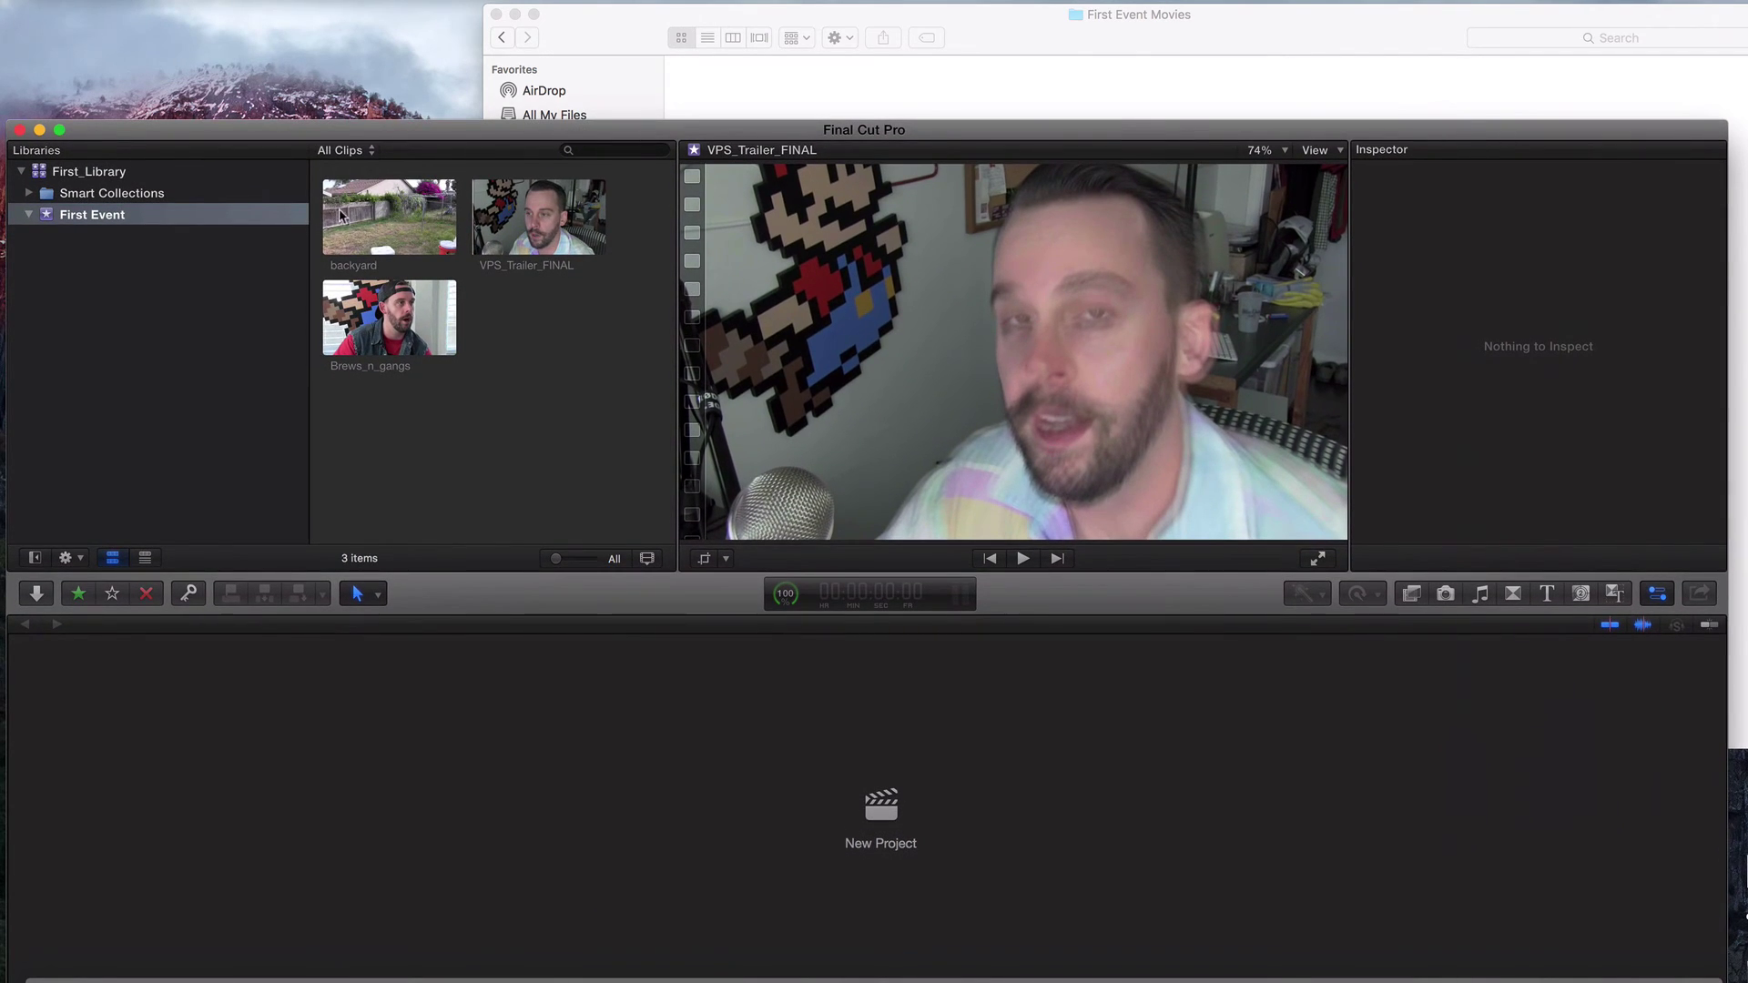
Step: Select the backyard clip, play it briefly in the viewer, then pause
click(340, 215)
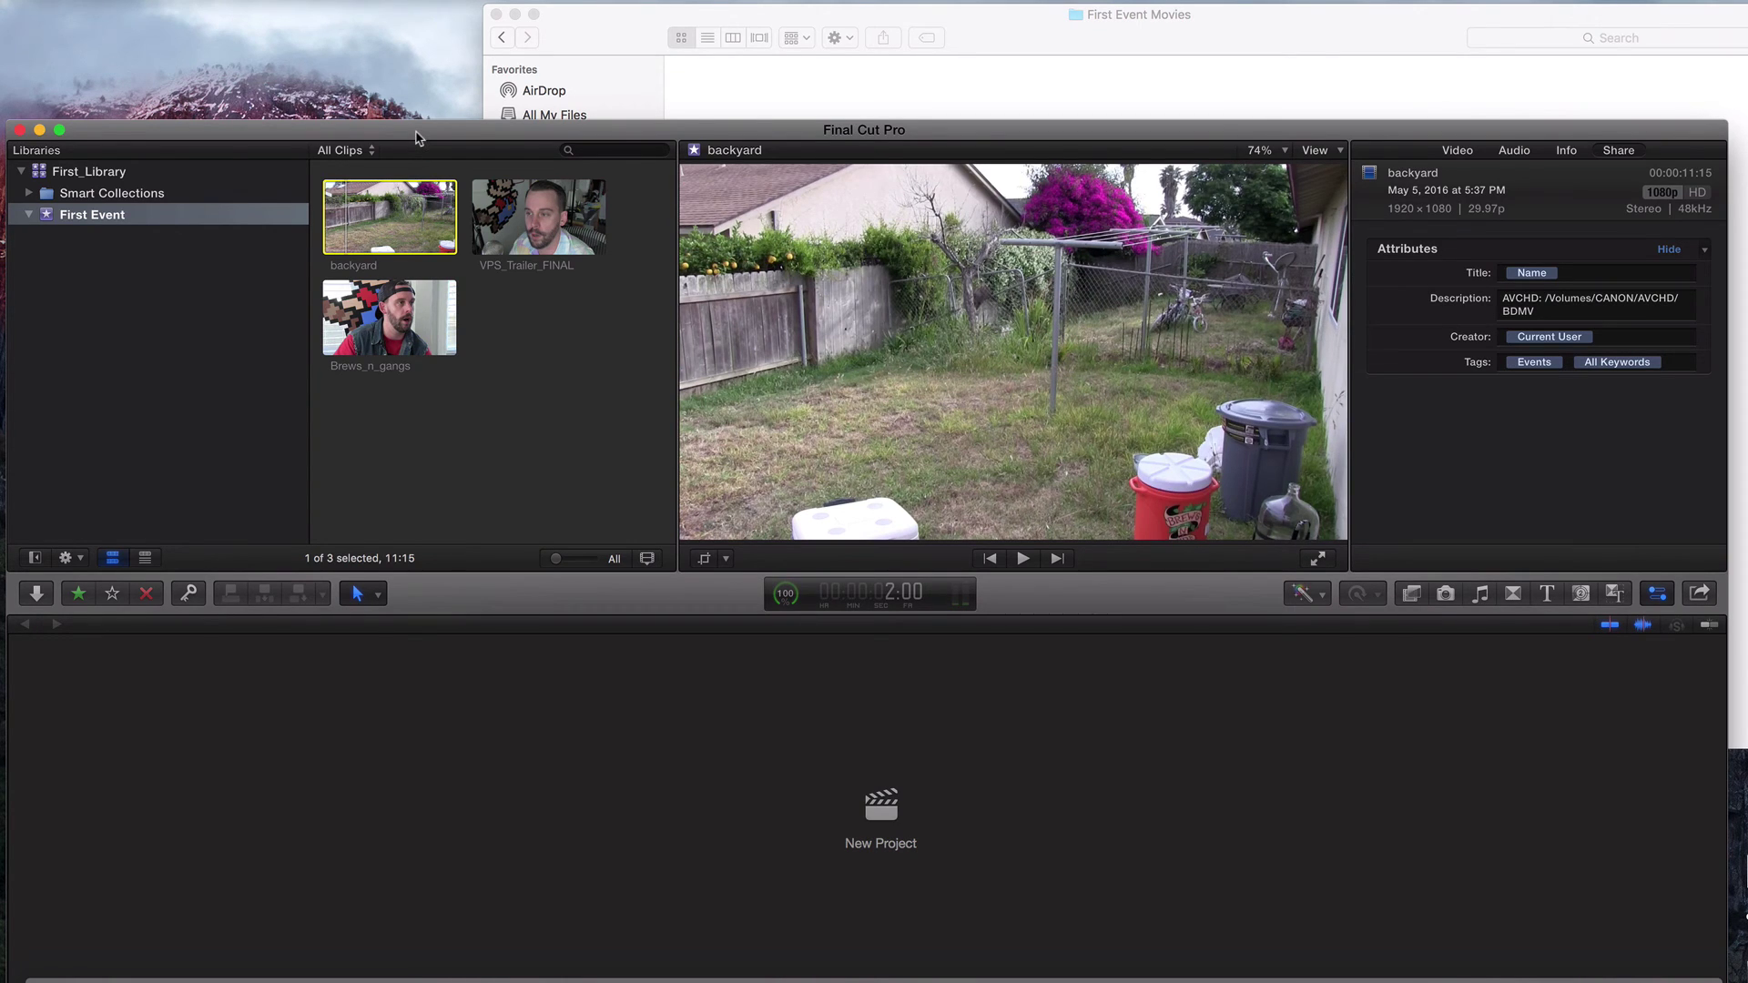
drag(416, 137, 416, 131)
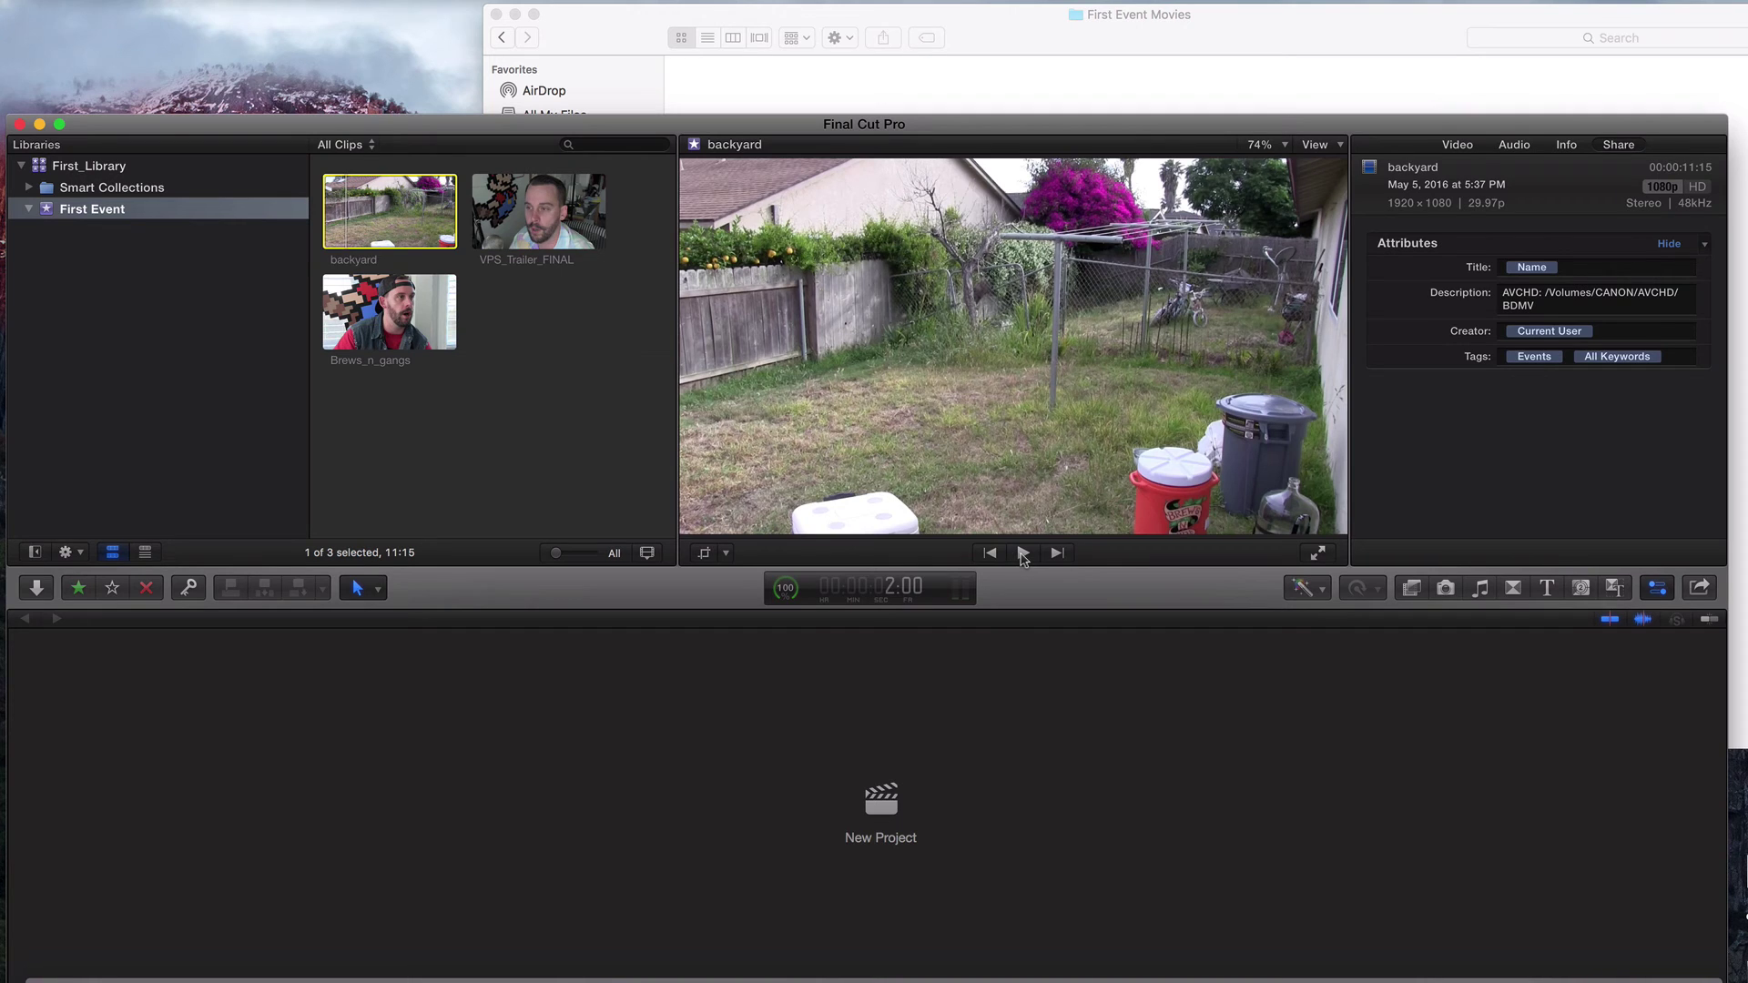
click(1022, 553)
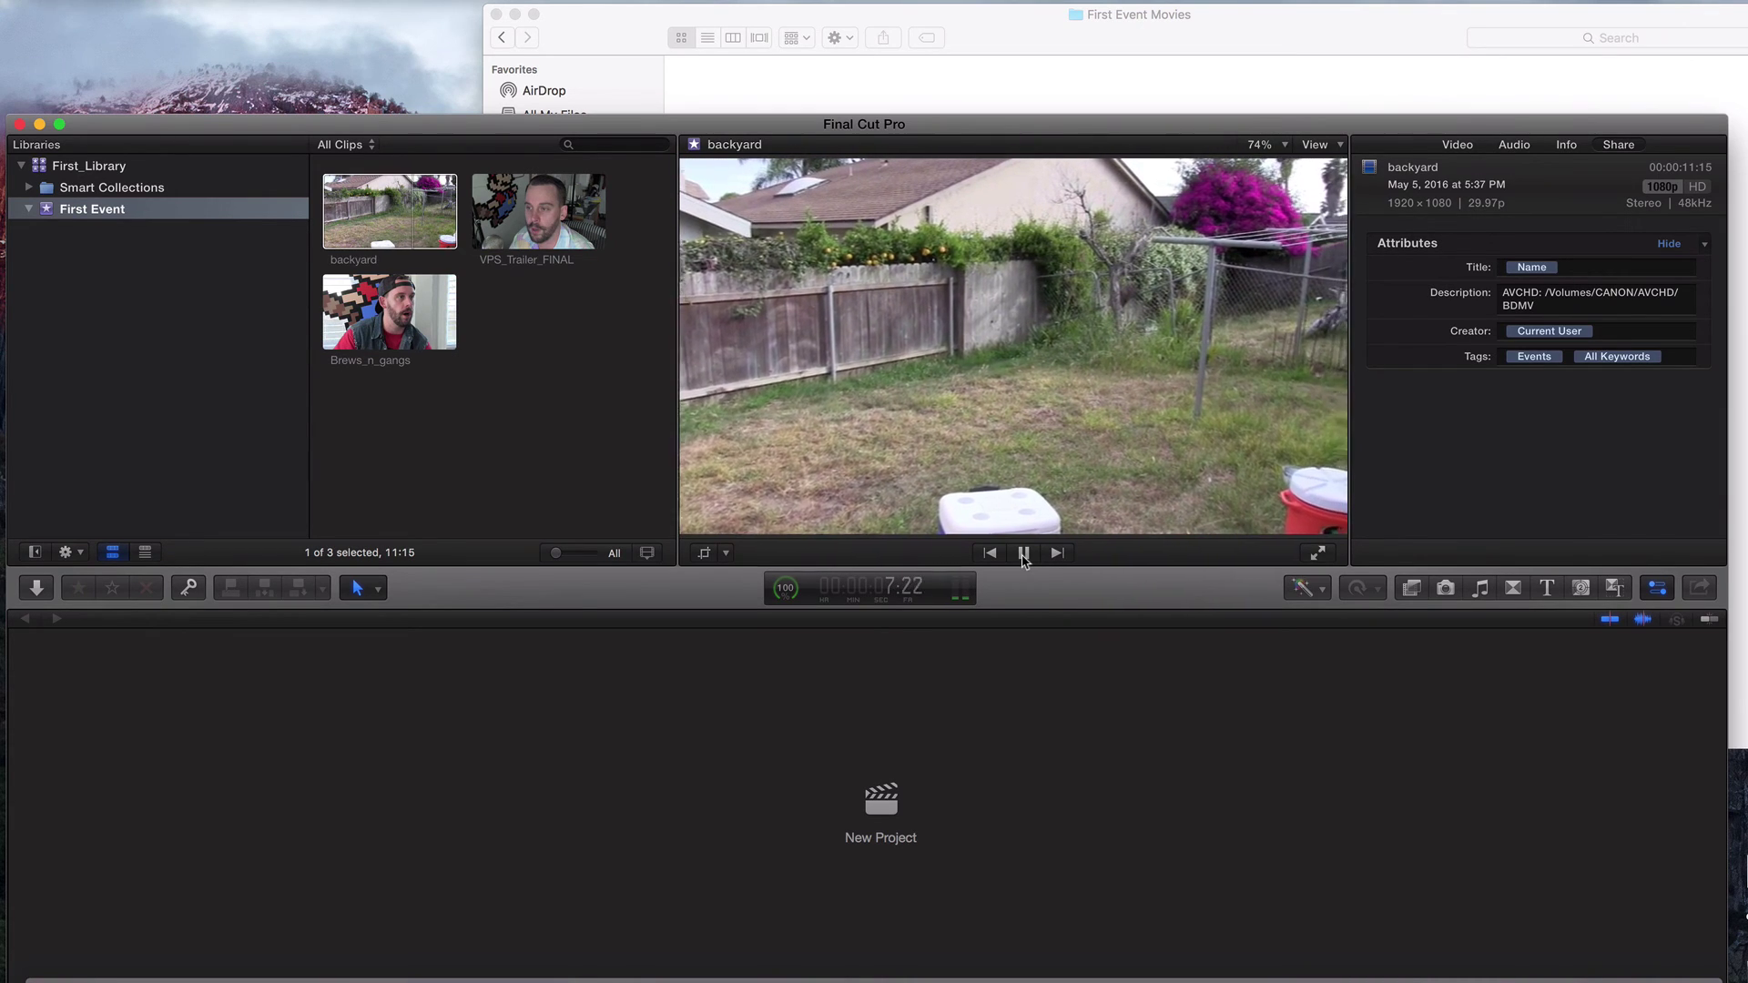
click(1023, 555)
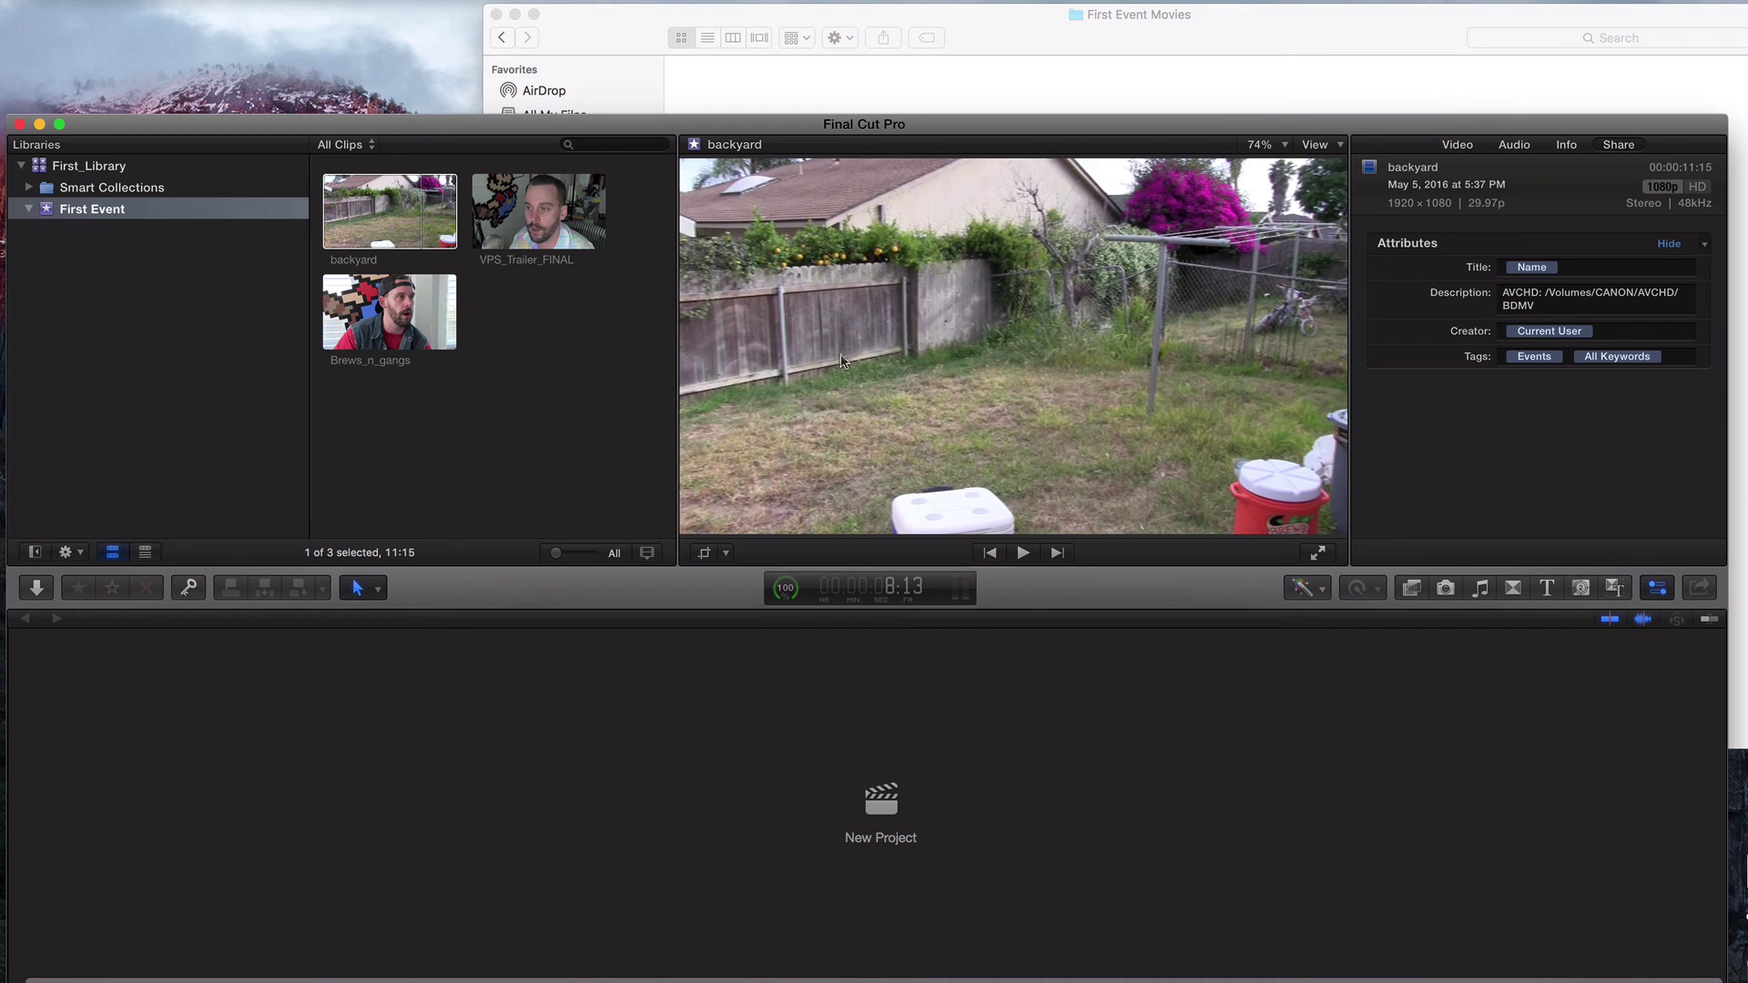
drag(652, 124, 661, 117)
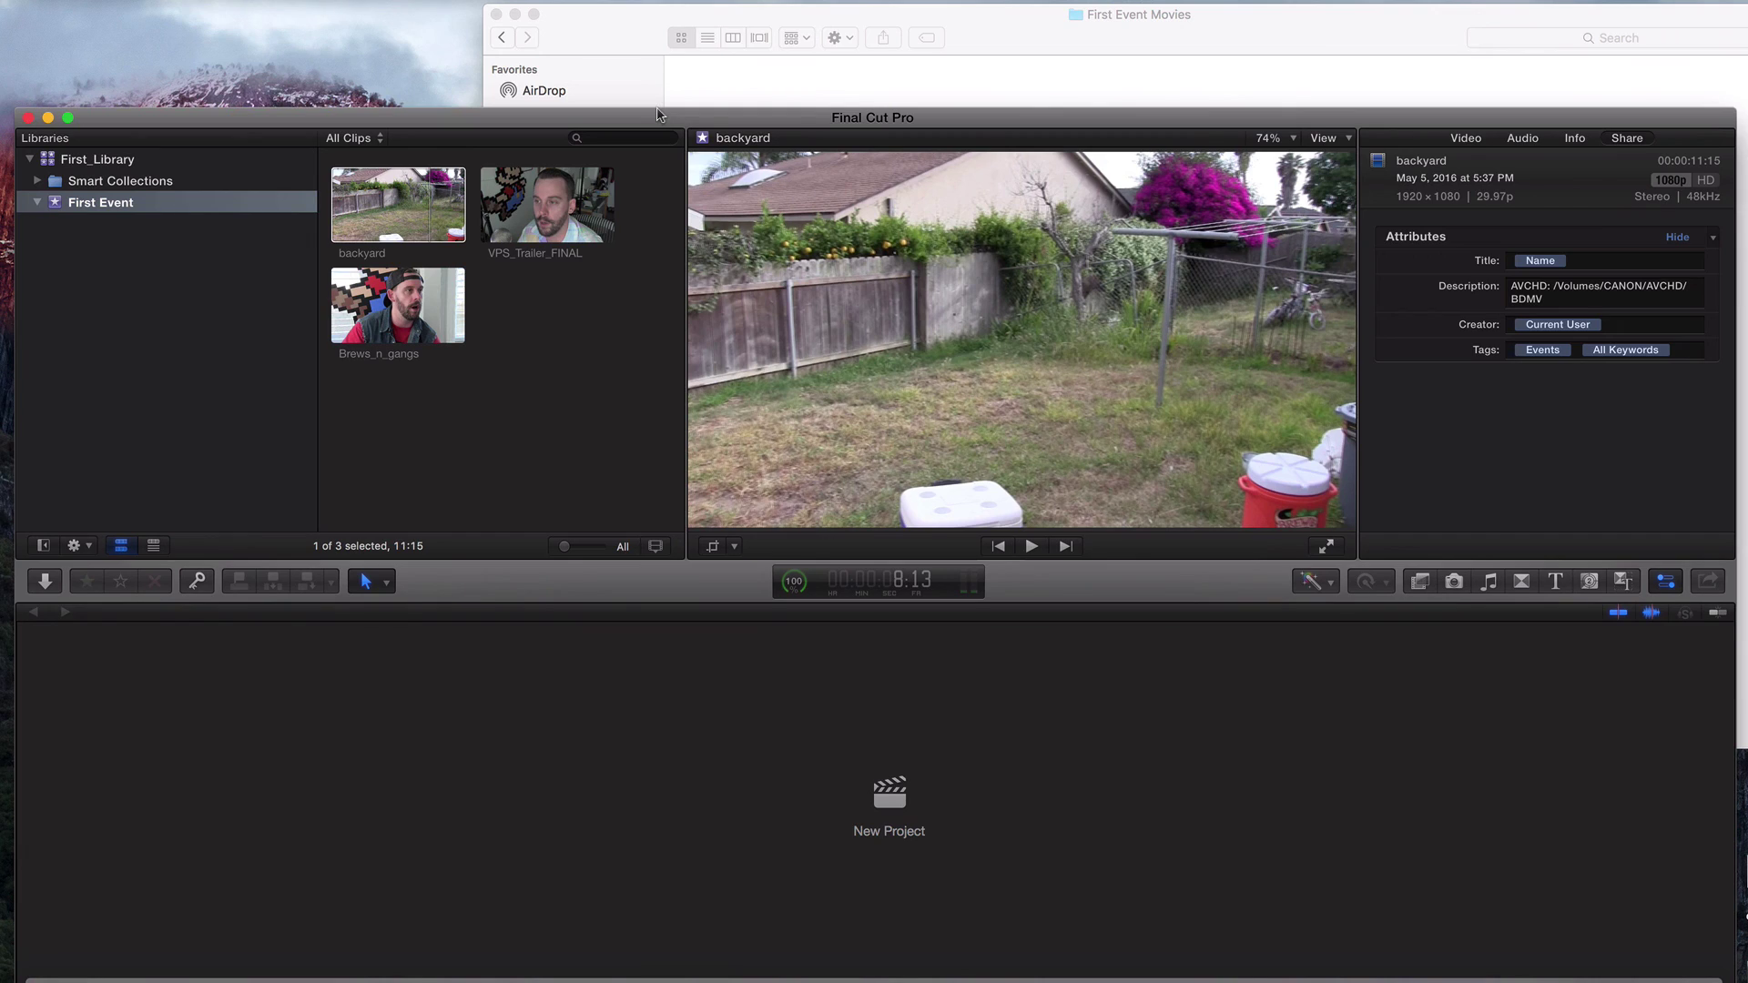